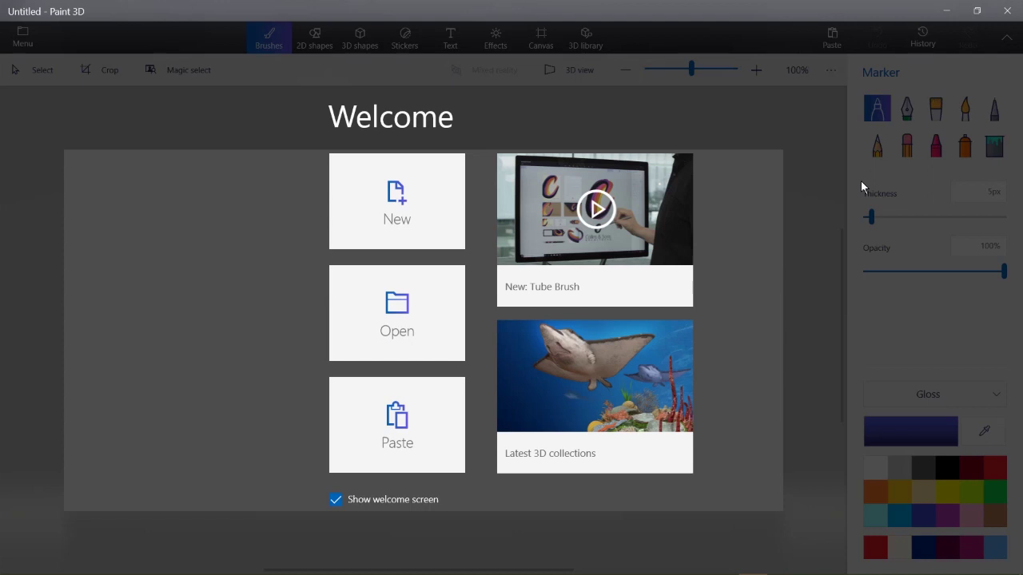
# Switch from Paint 3D's welcome screen to the Unity project 'The Door to Toast'R'
pyautogui.moveTo(701, 568)
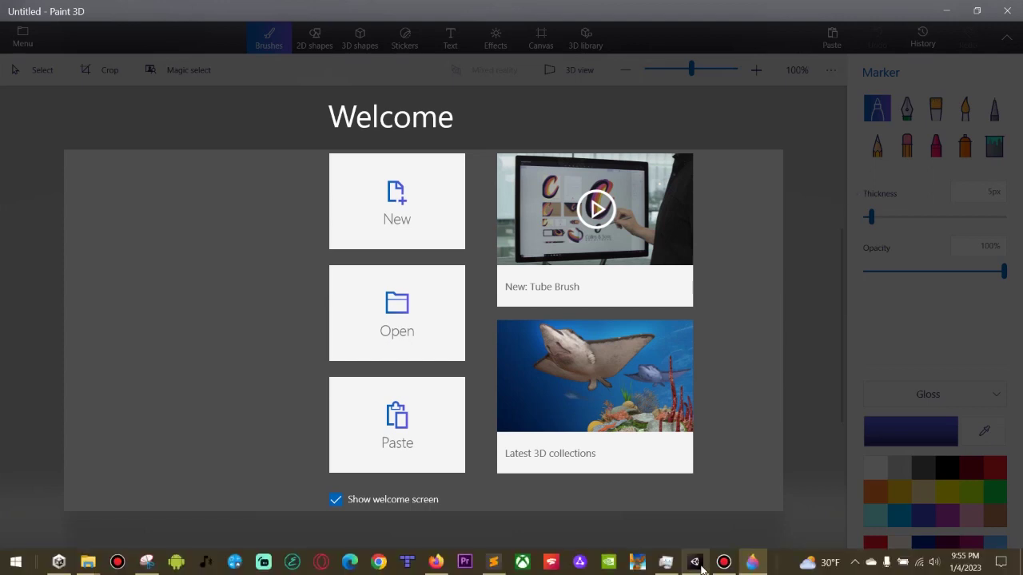
pyautogui.click(700, 565)
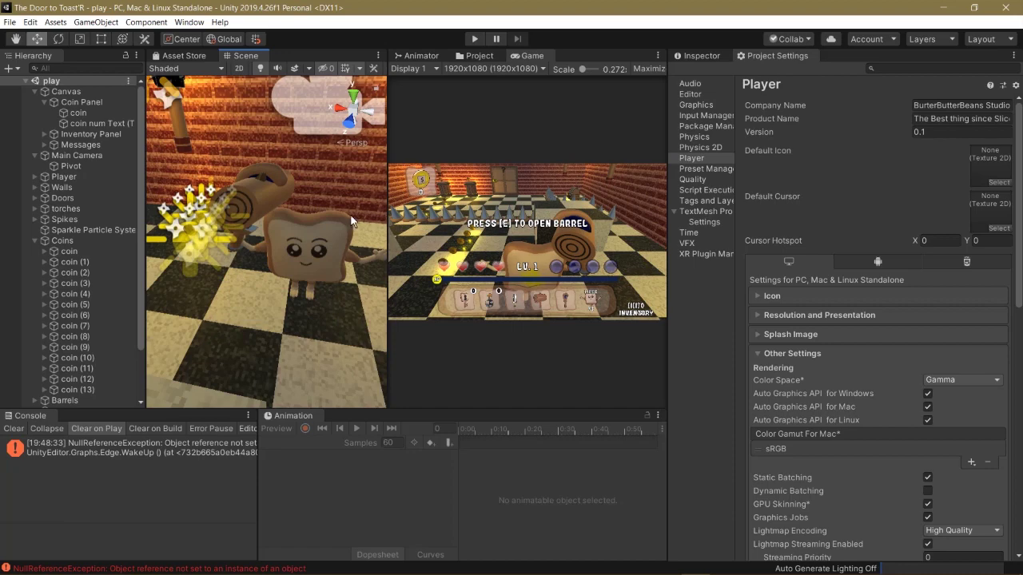
# Orbit the Unity Scene view from the toast character toward the spikes and doors
pyautogui.keyDown('alt'); pyautogui.moveTo(292, 315); pyautogui.dragTo(336, 279); pyautogui.keyUp('alt')
pyautogui.scroll(3, 251, 264)
pyautogui.keyDown('alt'); pyautogui.moveTo(625, 284); pyautogui.dragTo(796, 322); pyautogui.keyUp('alt')
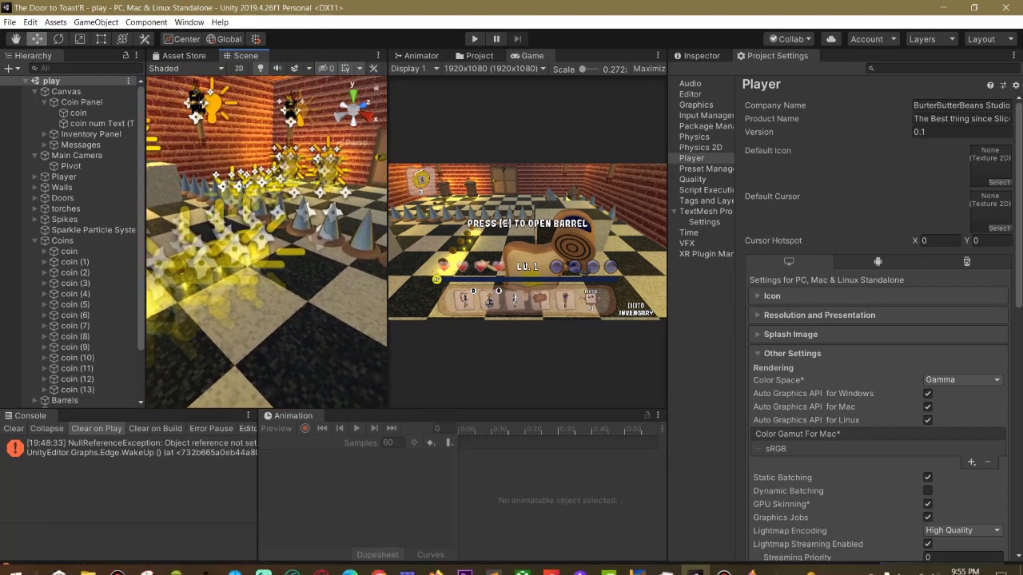
# Start a new Paint 3D canvas and draw an orange, matte 3D cone on it
pyautogui.click(754, 562)
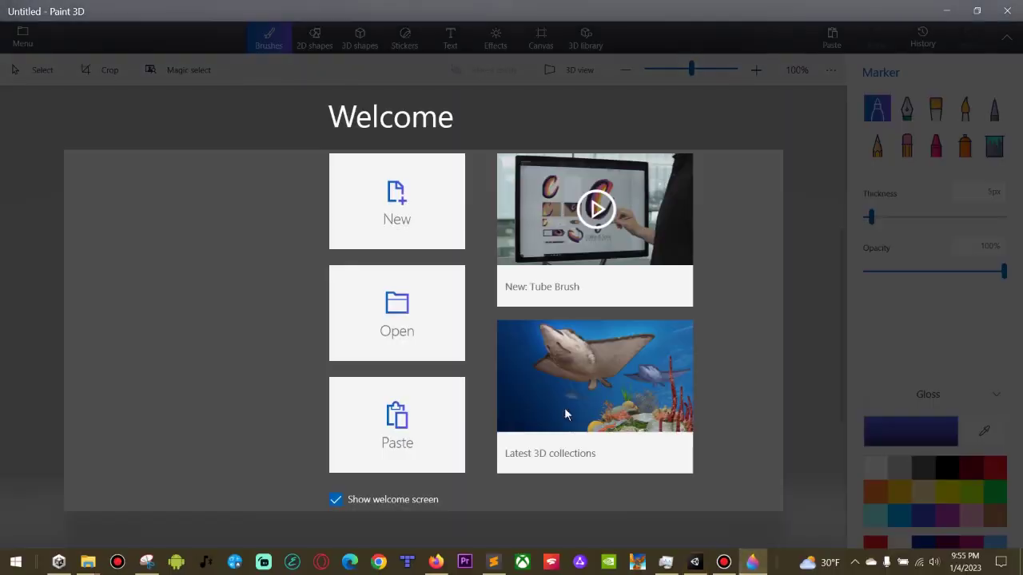
pyautogui.click(386, 217)
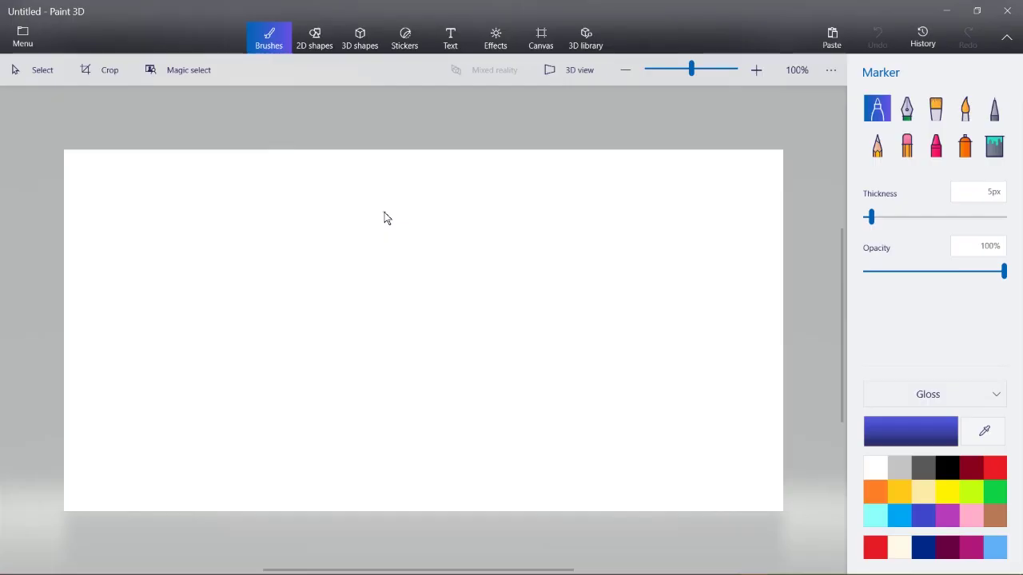
pyautogui.click(359, 40)
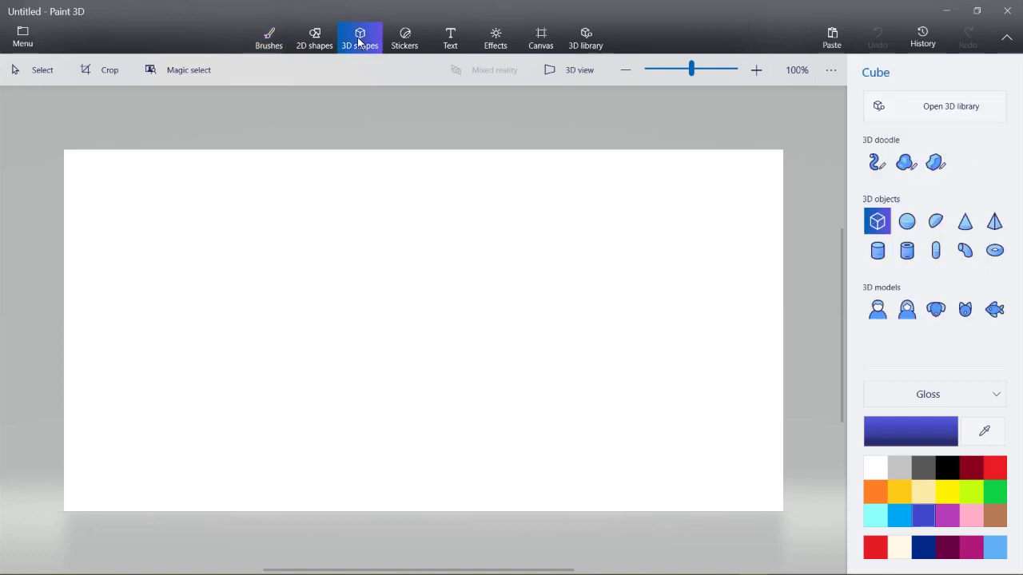
pyautogui.click(971, 224)
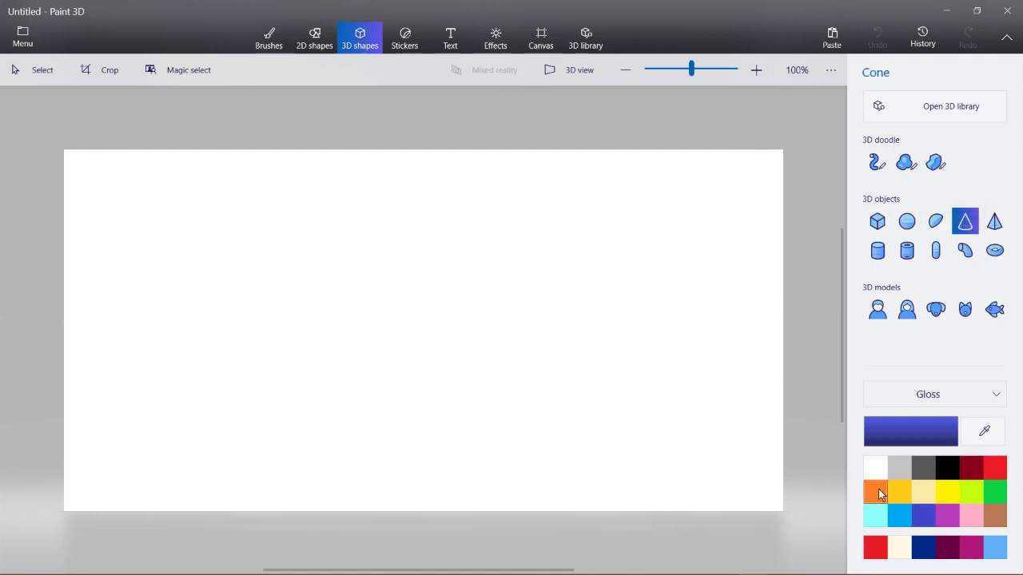
pyautogui.click(876, 491)
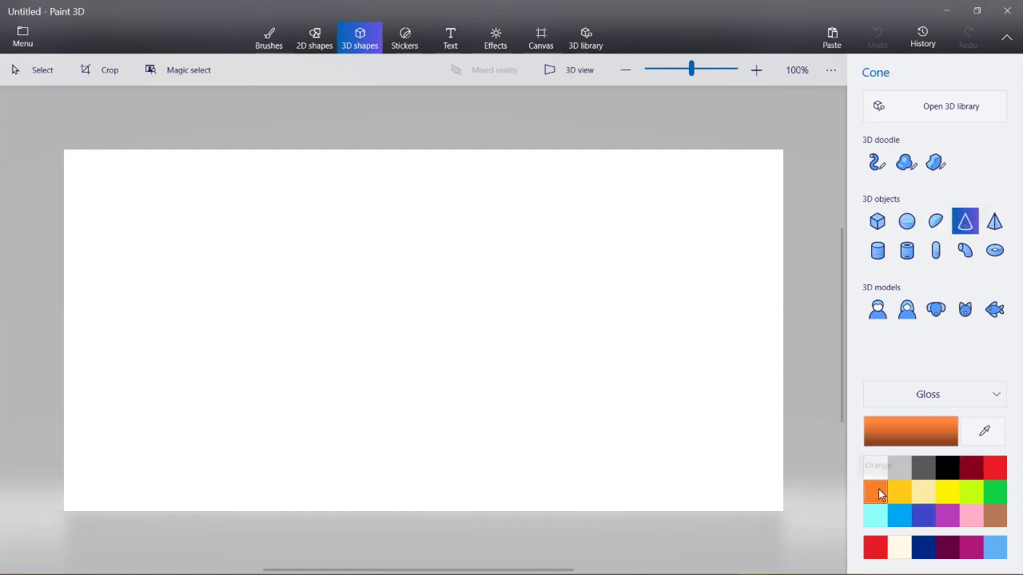
pyautogui.click(931, 405)
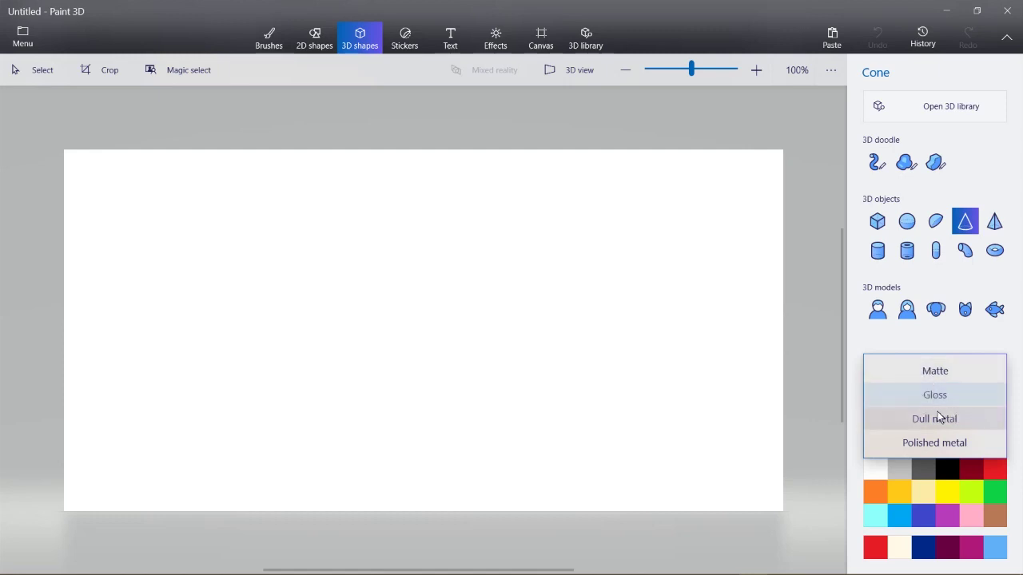
pyautogui.click(946, 373)
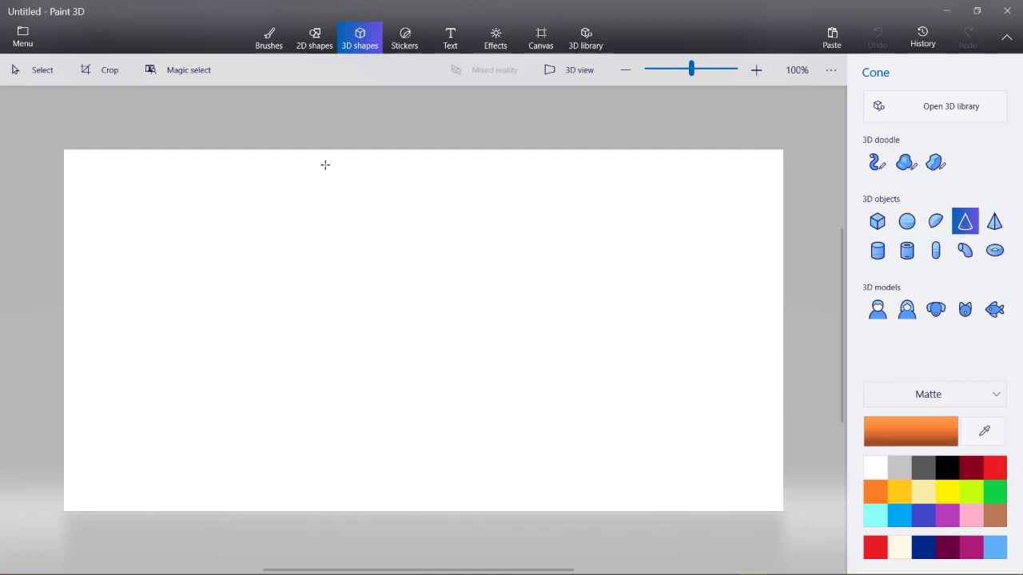
pyautogui.moveTo(324, 165); pyautogui.dragTo(571, 438)
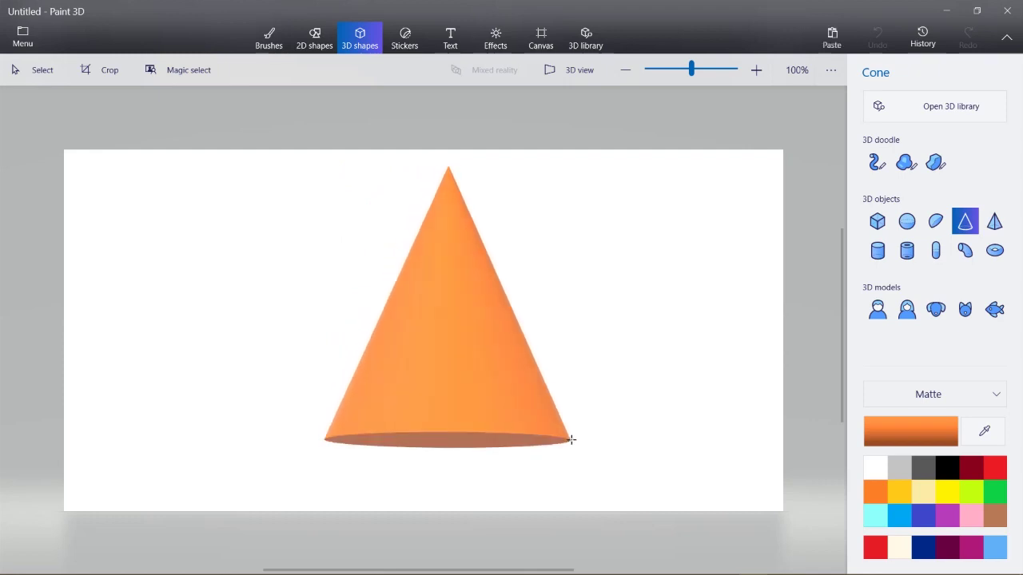
# Select the cone and turn Show canvas off to hide the white canvas
pyautogui.click(441, 282)
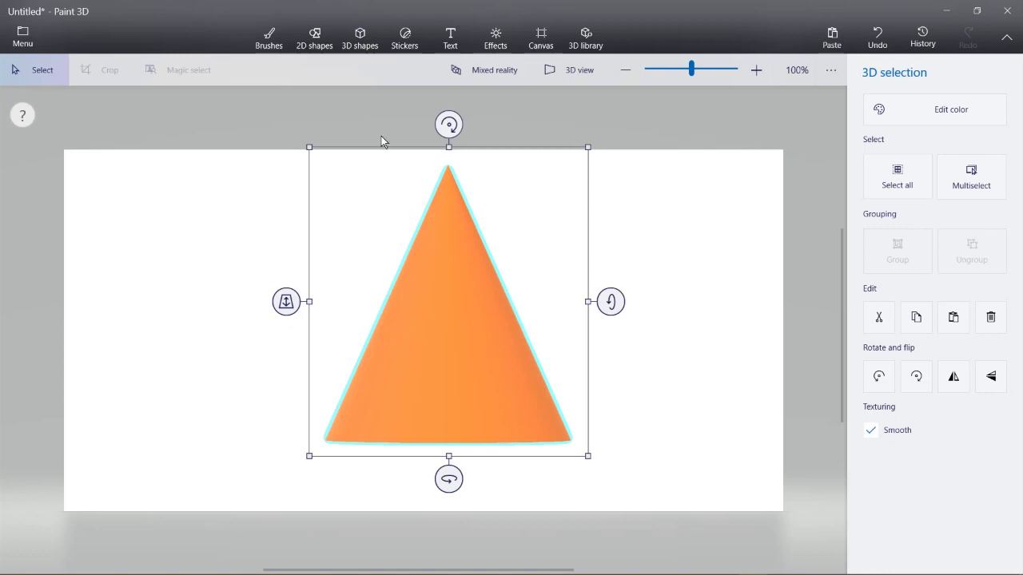
pyautogui.click(539, 35)
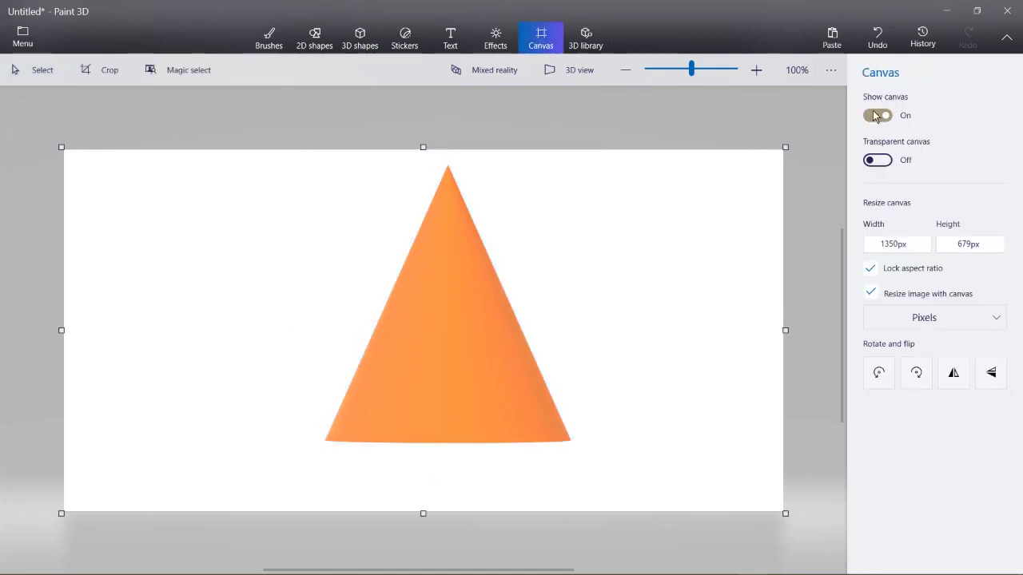
pyautogui.click(877, 116)
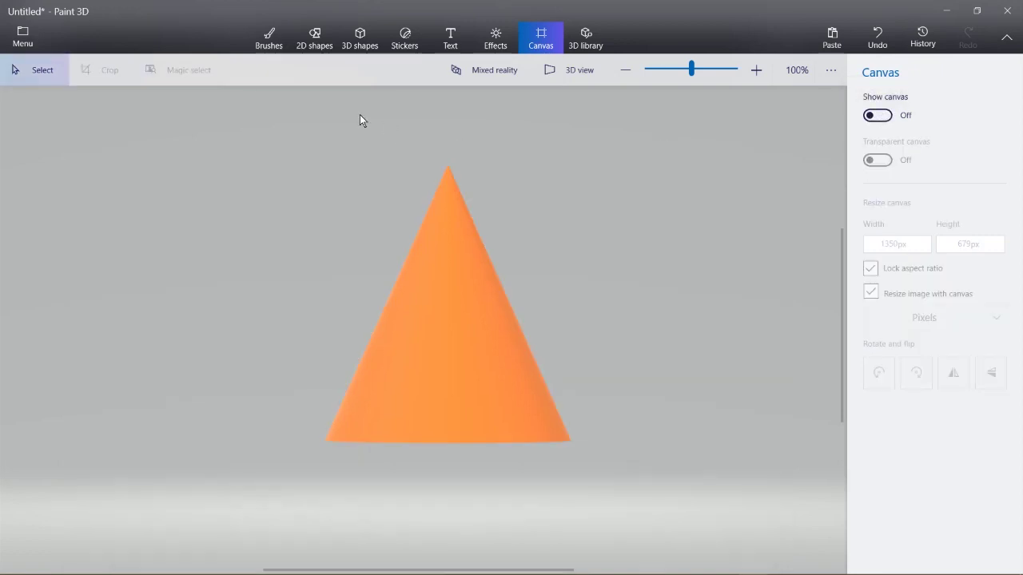
pyautogui.click(267, 38)
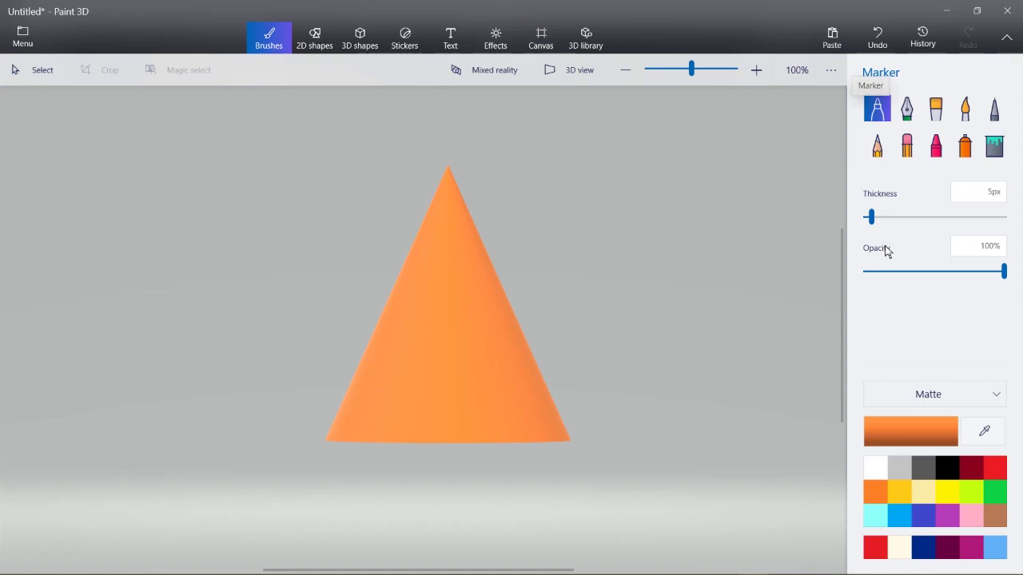
# Paint a white marker stripe across the upper part of the orange cone
pyautogui.click(875, 468)
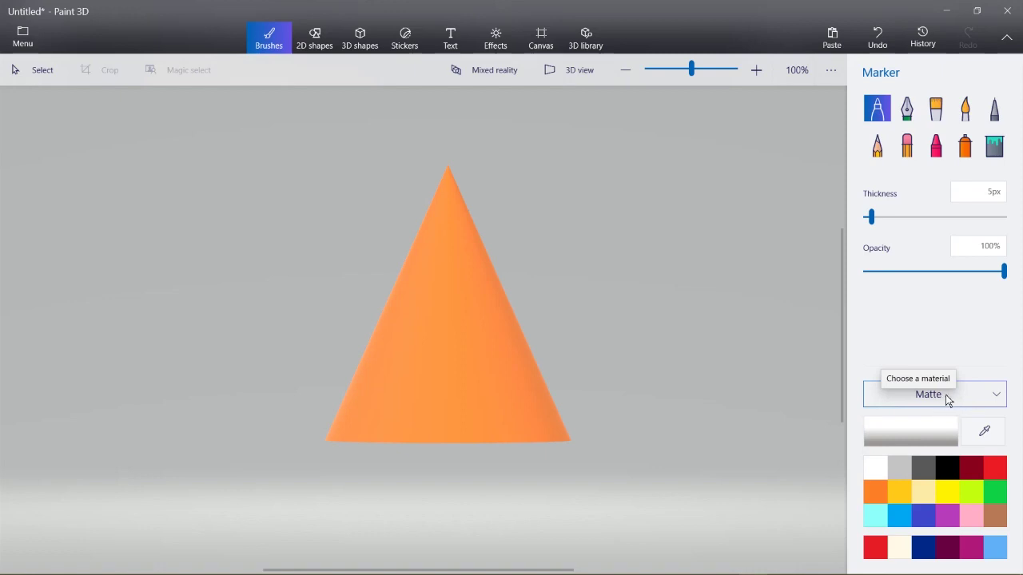
pyautogui.keyDown('ctrl'); pyautogui.scroll(5, 406, 276); pyautogui.keyUp('ctrl')
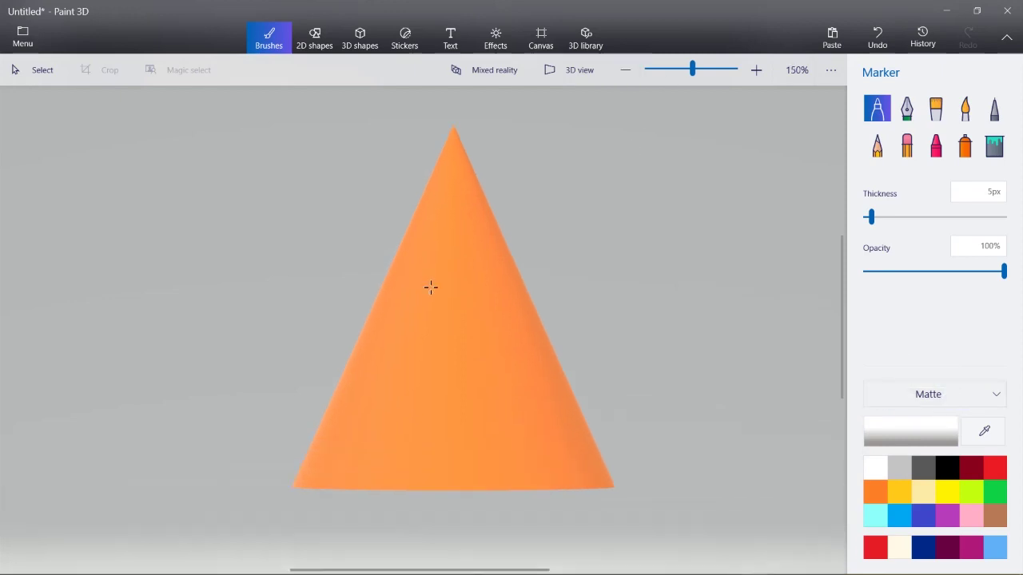
pyautogui.keyDown('ctrl'); pyautogui.scroll(-2, 457, 192); pyautogui.keyUp('ctrl')
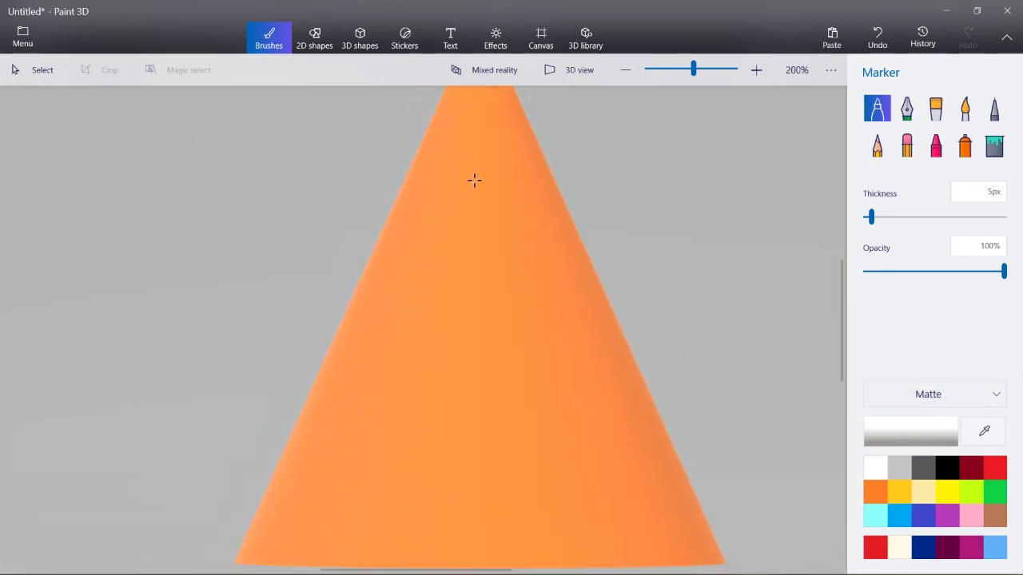
pyautogui.keyDown('ctrl'); pyautogui.scroll(-3, 500, 176); pyautogui.keyUp('ctrl')
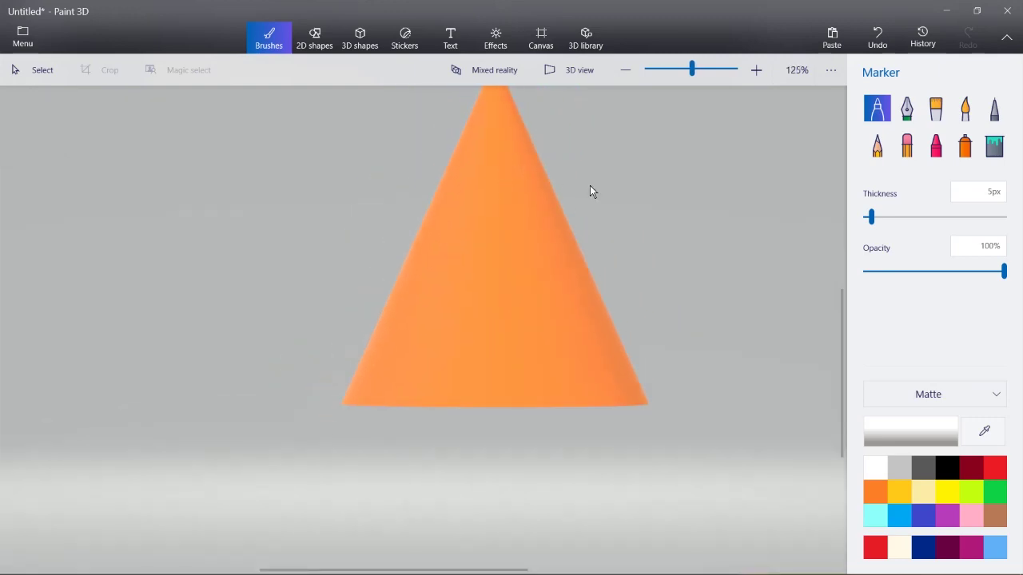
pyautogui.keyDown('ctrl'); pyautogui.scroll(-2, 595, 200); pyautogui.keyUp('ctrl')
pyautogui.keyDown('ctrl'); pyautogui.scroll(2, 555, 136); pyautogui.keyUp('ctrl')
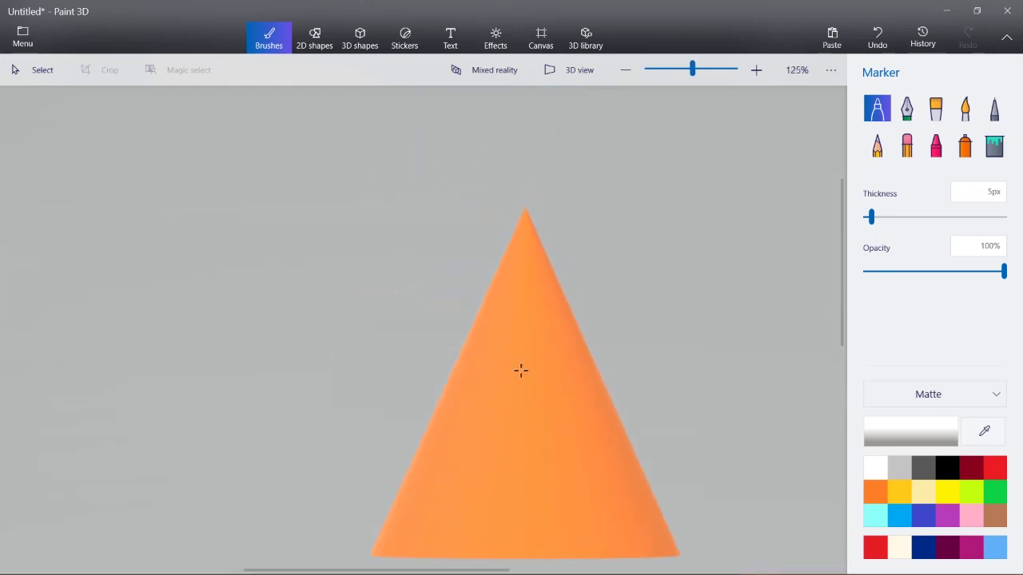
pyautogui.keyDown('ctrl'); pyautogui.scroll(4, 520, 370); pyautogui.keyUp('ctrl')
pyautogui.keyDown('ctrl'); pyautogui.scroll(-3, 507, 283); pyautogui.keyUp('ctrl')
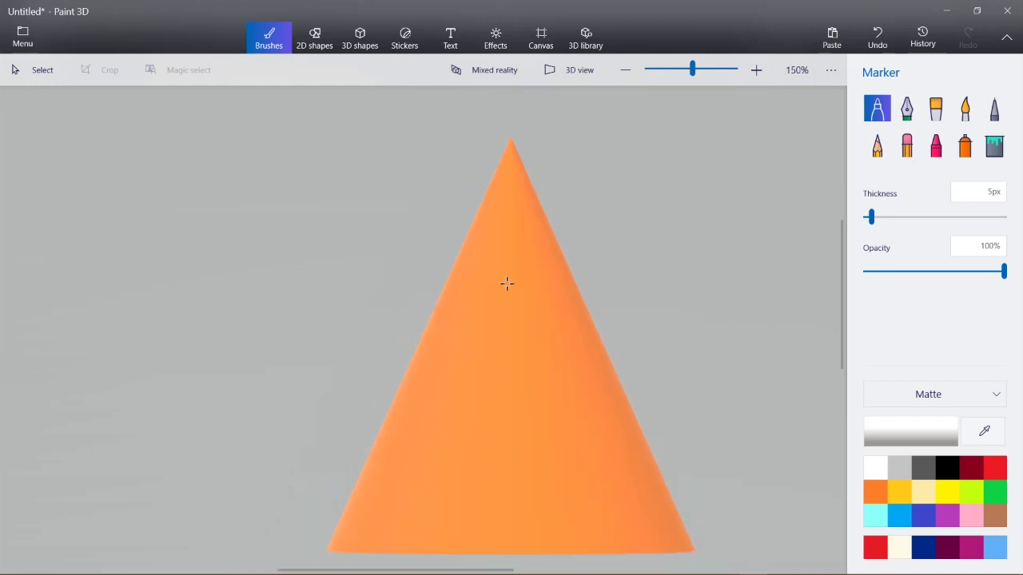
pyautogui.keyDown('ctrl'); pyautogui.scroll(3, 528, 290); pyautogui.keyUp('ctrl')
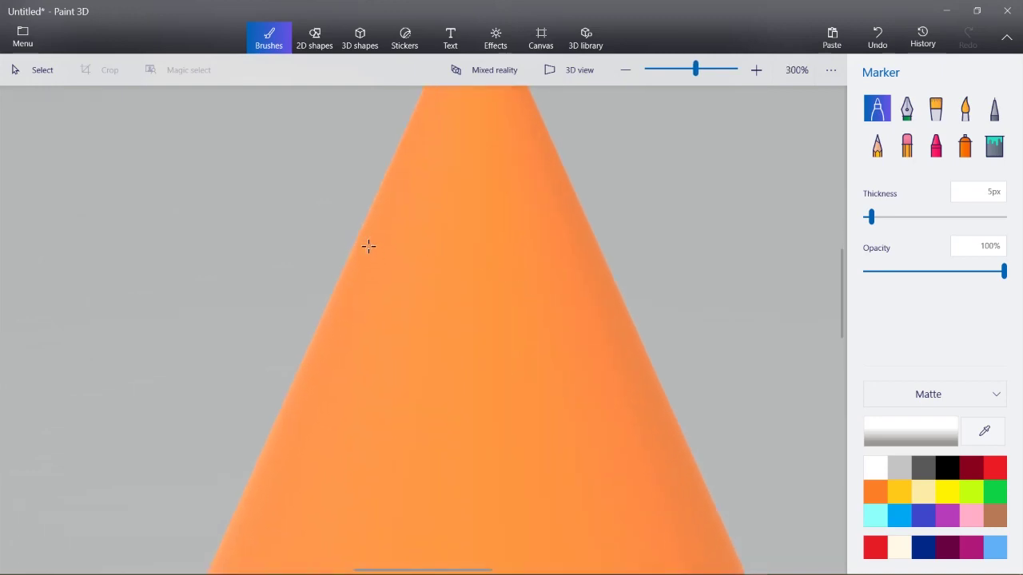
pyautogui.moveTo(369, 246)
pyautogui.mouseDown()
pyautogui.moveTo(486, 260)
pyautogui.moveTo(592, 247)
pyautogui.mouseUp()
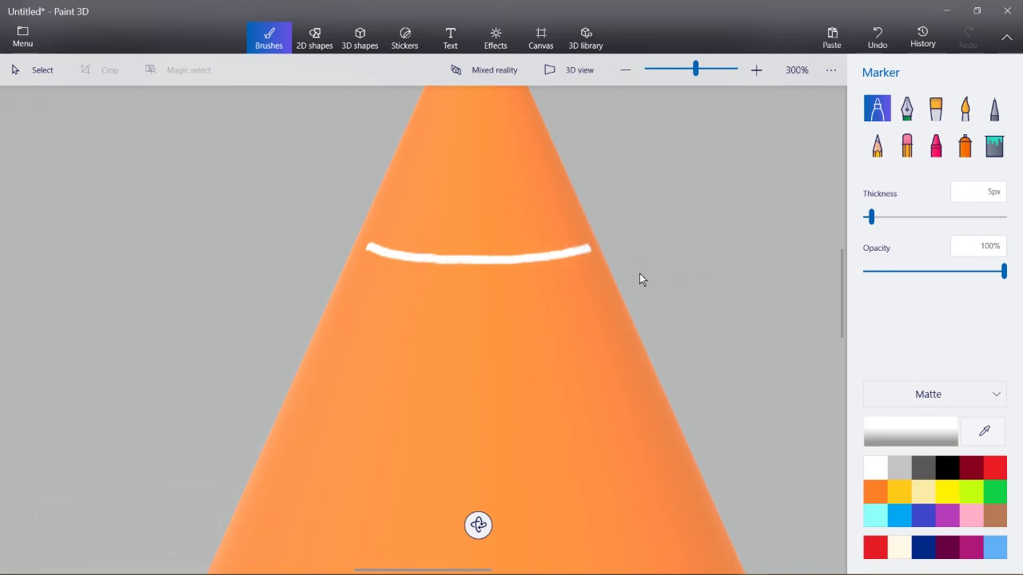
pyautogui.click(579, 72)
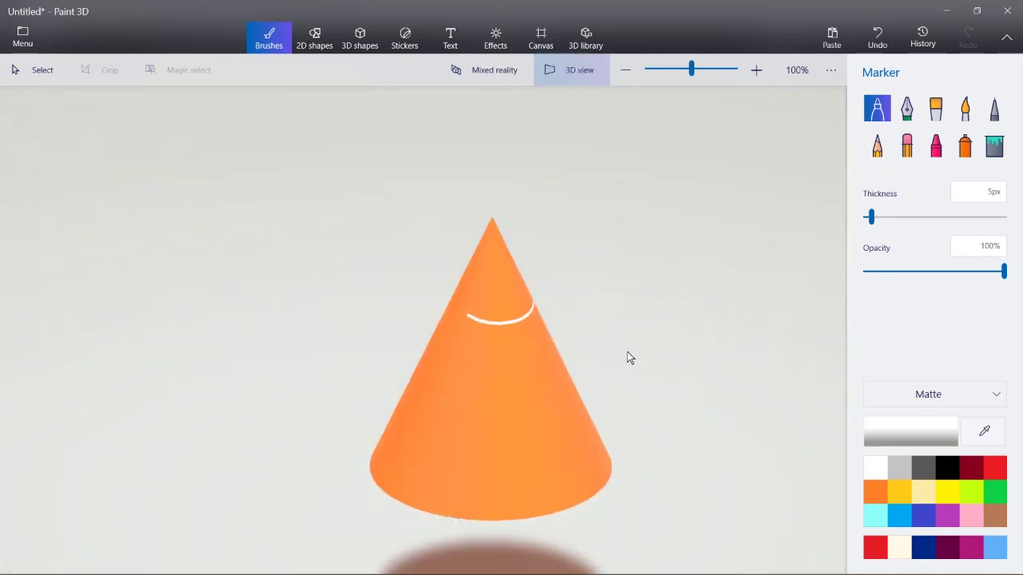
# Extend the upper white stripe into a full ring, rotating the cone in 3D view
pyautogui.moveTo(627, 352)
pyautogui.mouseDown()
pyautogui.moveTo(549, 335)
pyautogui.moveTo(292, 336)
pyautogui.mouseUp()
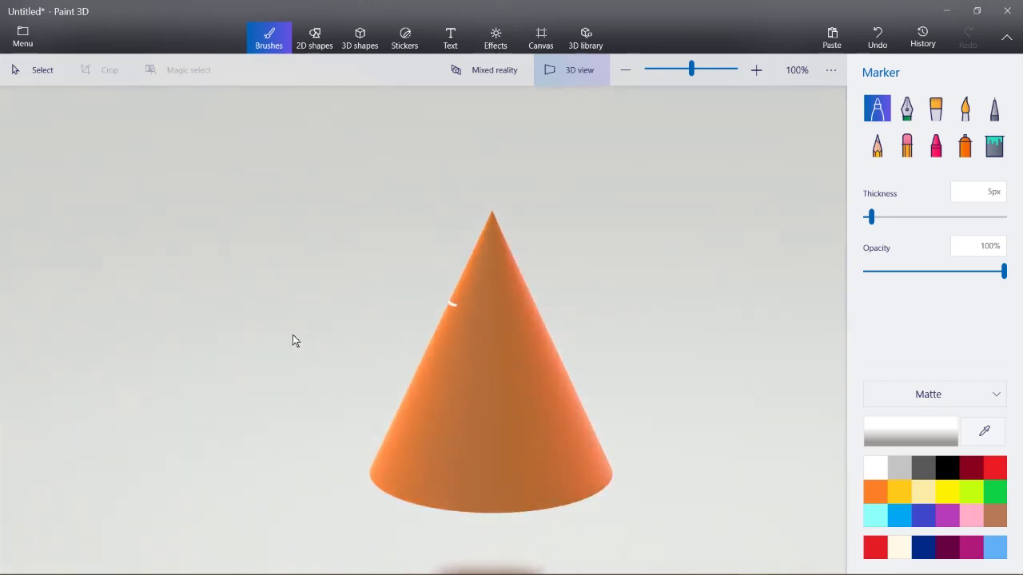
pyautogui.scroll(6, 528, 285)
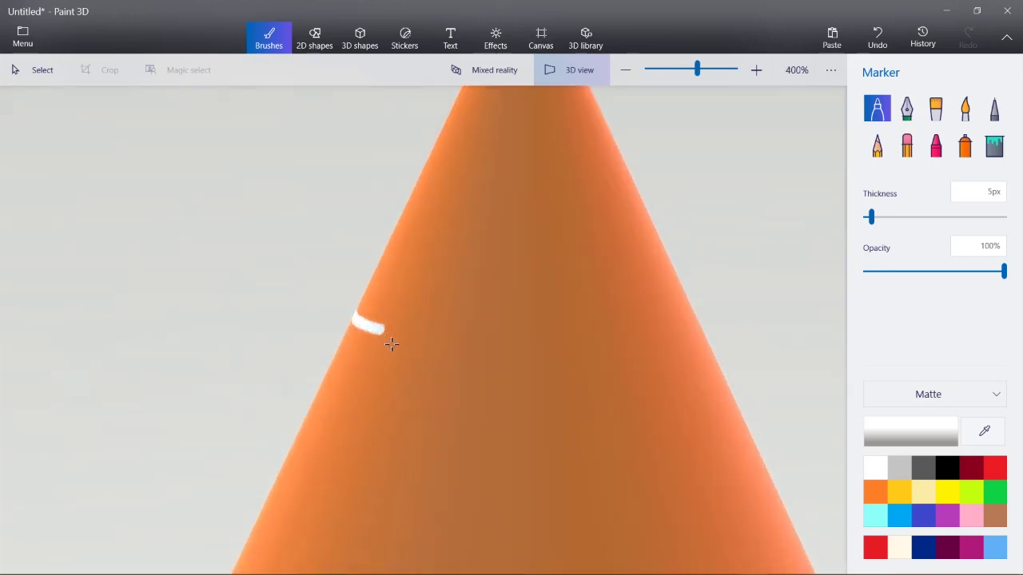
pyautogui.moveTo(384, 331)
pyautogui.mouseDown()
pyautogui.moveTo(525, 347)
pyautogui.moveTo(657, 338)
pyautogui.mouseUp()
pyautogui.moveTo(685, 357); pyautogui.dragTo(453, 351, button='right')
pyautogui.moveTo(367, 321)
pyautogui.mouseDown()
pyautogui.moveTo(550, 345)
pyautogui.moveTo(662, 334)
pyautogui.mouseUp()
pyautogui.scroll(-5, 592, 326)
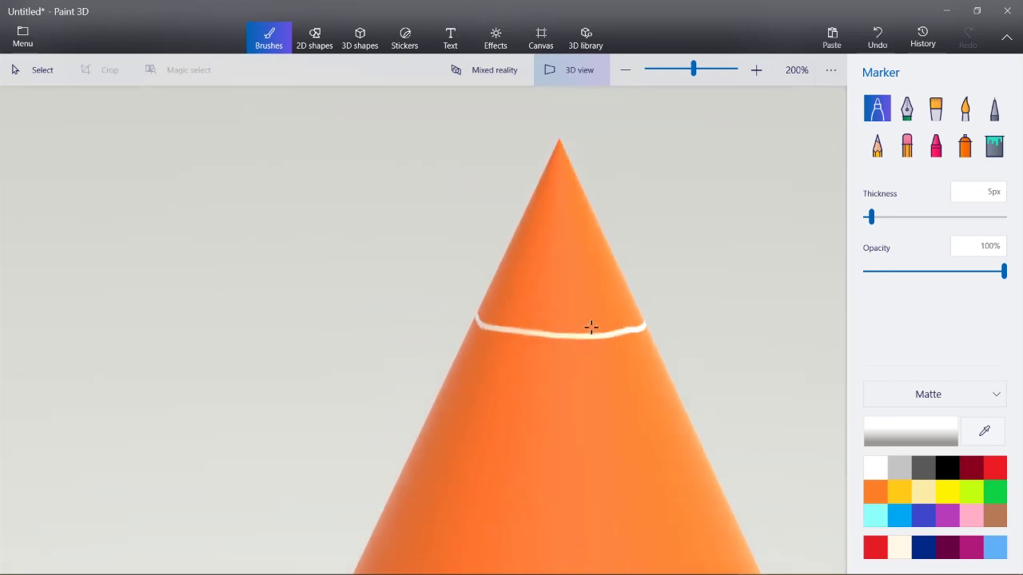
pyautogui.scroll(5, 605, 389)
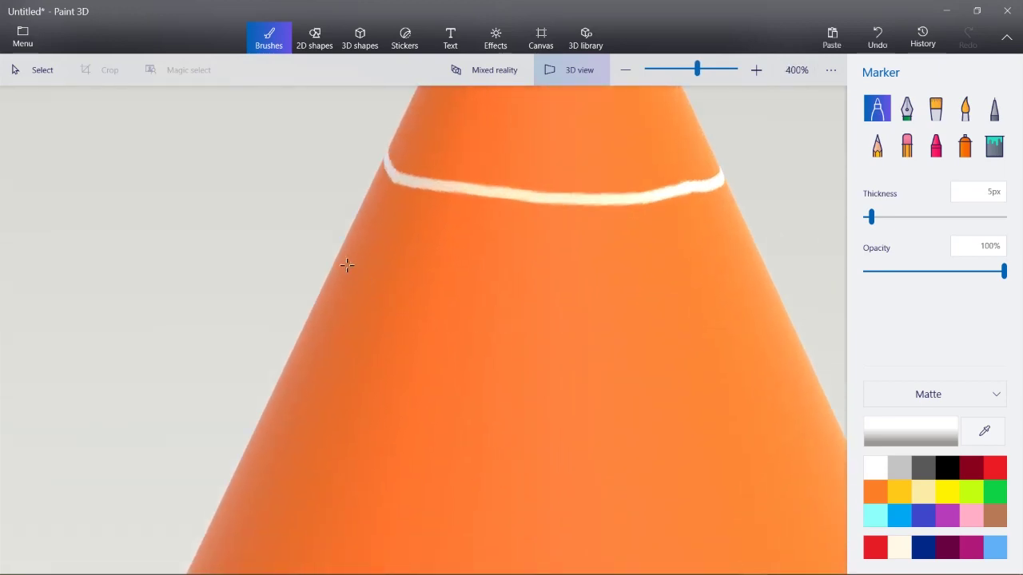
# Draw a second white ring lower on the cone and join its ends
pyautogui.moveTo(347, 265)
pyautogui.mouseDown()
pyautogui.moveTo(402, 291)
pyautogui.moveTo(497, 310)
pyautogui.moveTo(662, 319)
pyautogui.moveTo(762, 298)
pyautogui.mouseUp()
pyautogui.moveTo(763, 299)
pyautogui.mouseDown(button='right')
pyautogui.moveTo(539, 304)
pyautogui.moveTo(418, 282)
pyautogui.mouseUp(button='right')
pyautogui.moveTo(339, 286)
pyautogui.mouseDown()
pyautogui.moveTo(557, 317)
pyautogui.moveTo(687, 305)
pyautogui.moveTo(746, 284)
pyautogui.mouseUp()
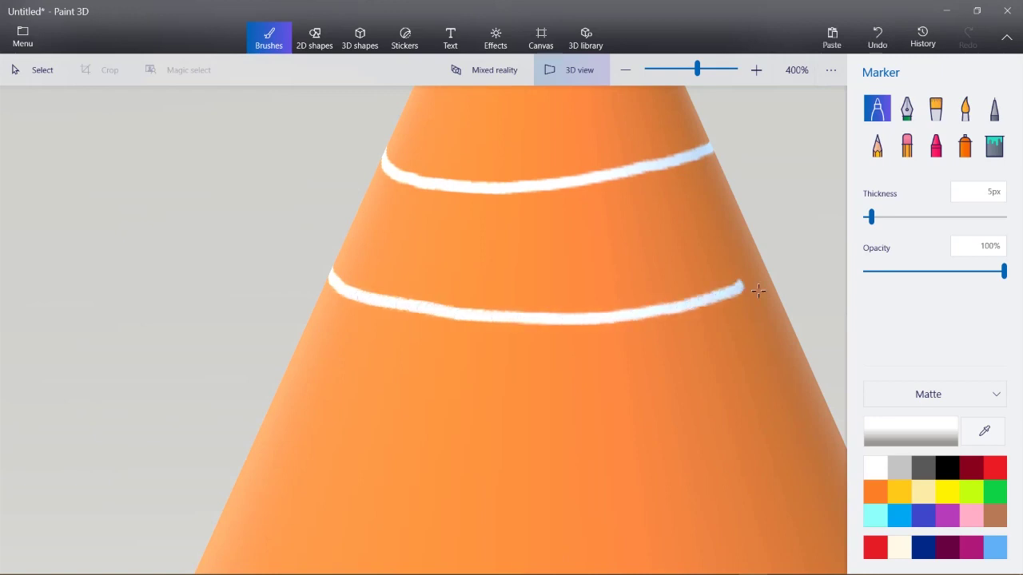
pyautogui.moveTo(746, 284); pyautogui.dragTo(470, 288, button='right')
pyautogui.moveTo(369, 289)
pyautogui.mouseDown()
pyautogui.moveTo(509, 289)
pyautogui.moveTo(644, 271)
pyautogui.mouseUp()
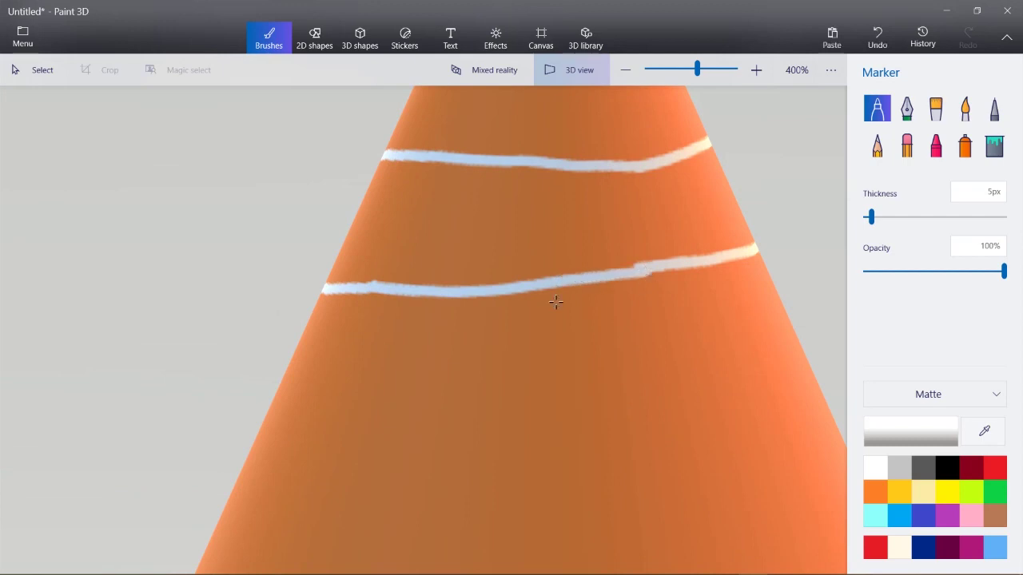
pyautogui.scroll(-2, 555, 299)
pyautogui.moveTo(459, 292)
pyautogui.mouseDown(button='right')
pyautogui.moveTo(566, 305)
pyautogui.moveTo(500, 304)
pyautogui.moveTo(605, 299)
pyautogui.moveTo(494, 304)
pyautogui.mouseUp(button='right')
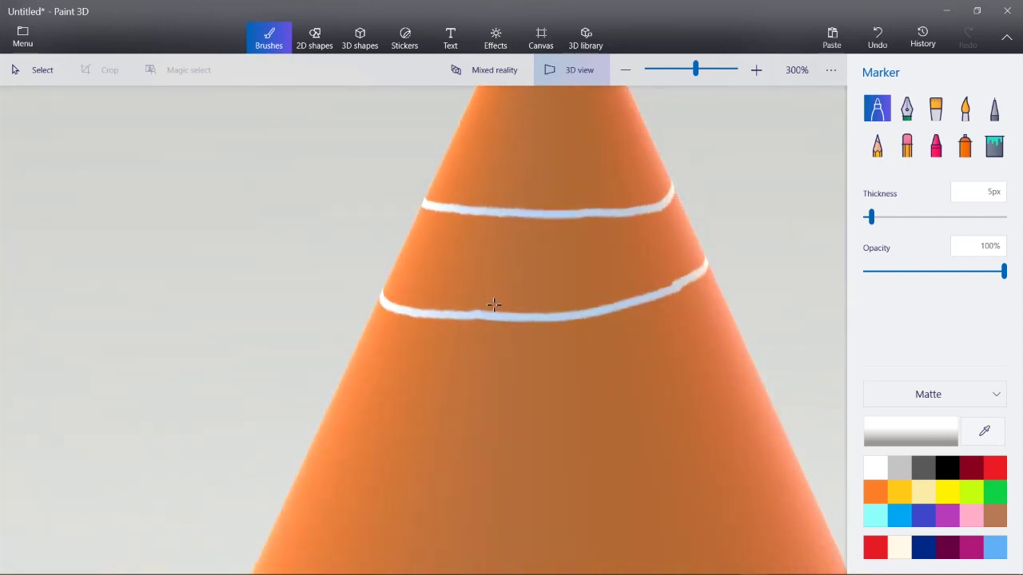
pyautogui.click(996, 146)
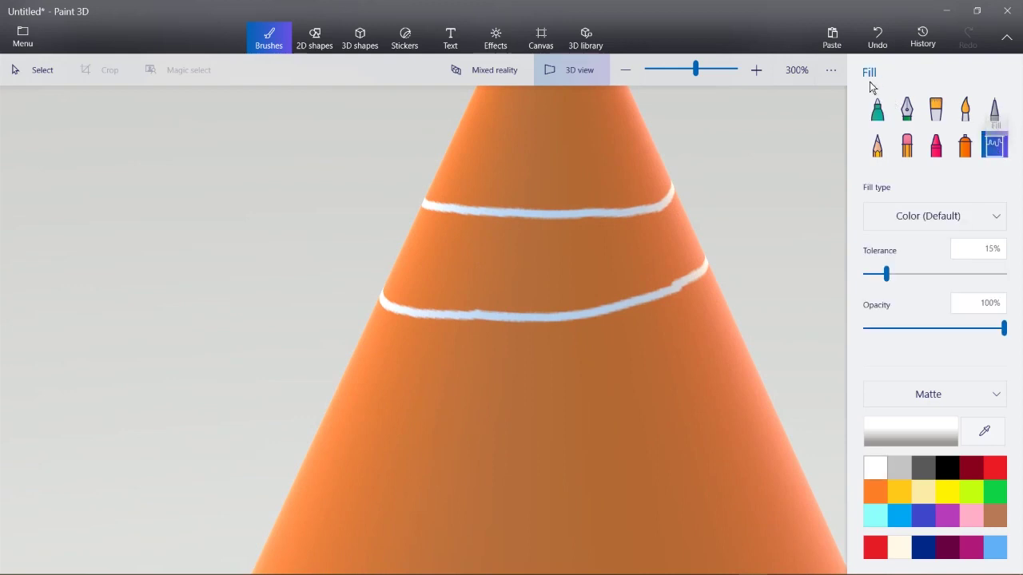
# Fill the band between the two upper rings with white
pyautogui.click(530, 263)
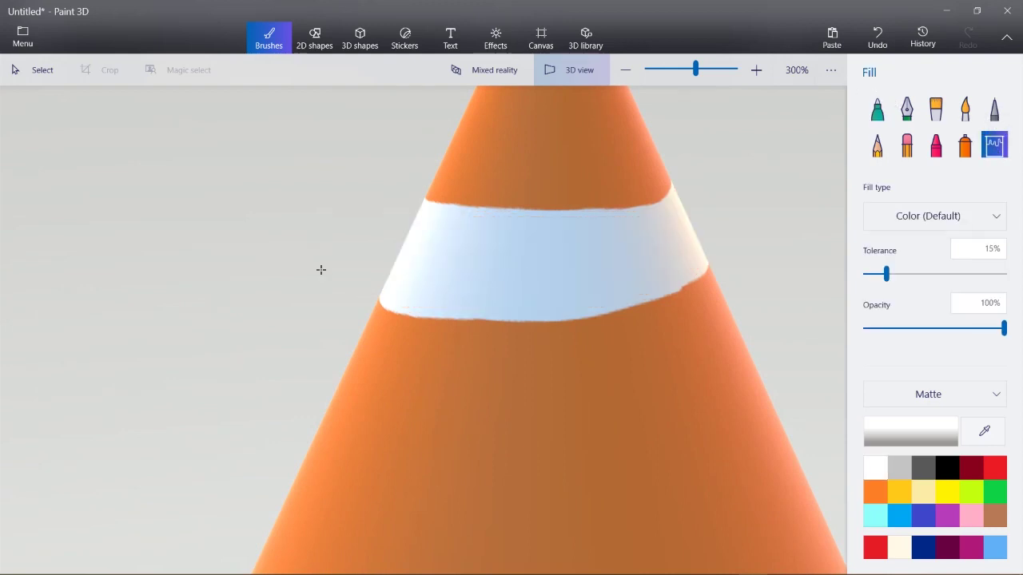
pyautogui.moveTo(320, 271); pyautogui.dragTo(505, 241)
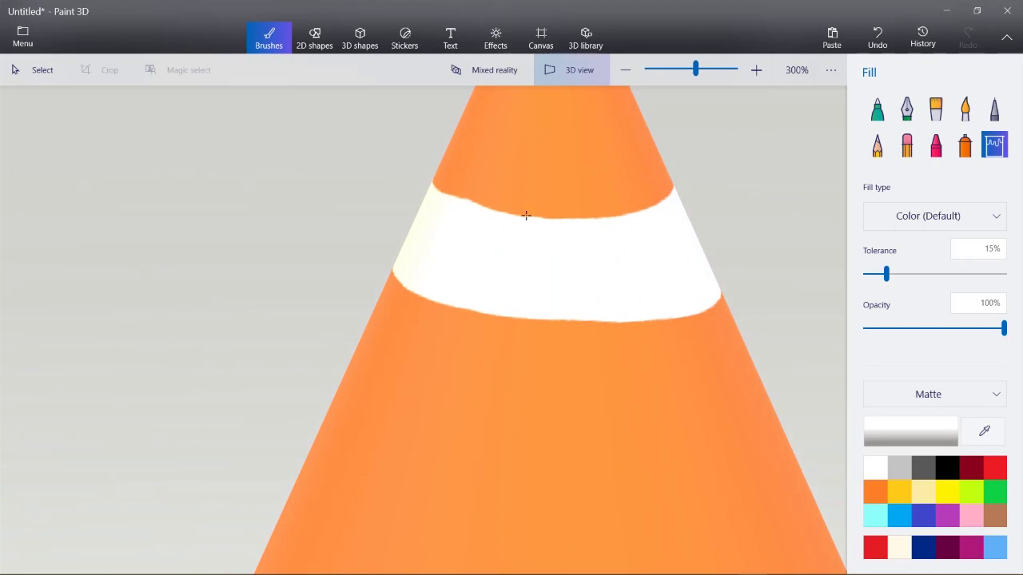
pyautogui.scroll(-3, 521, 254)
pyautogui.scroll(1, 607, 355)
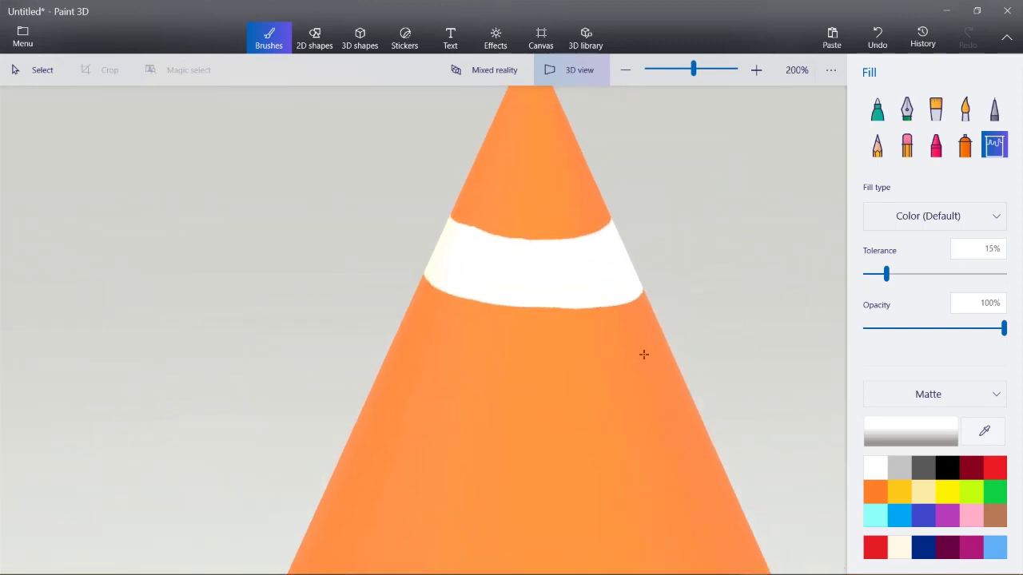
# Draw a white marker ring around the lower cone, erasing a stray stroke
pyautogui.click(876, 108)
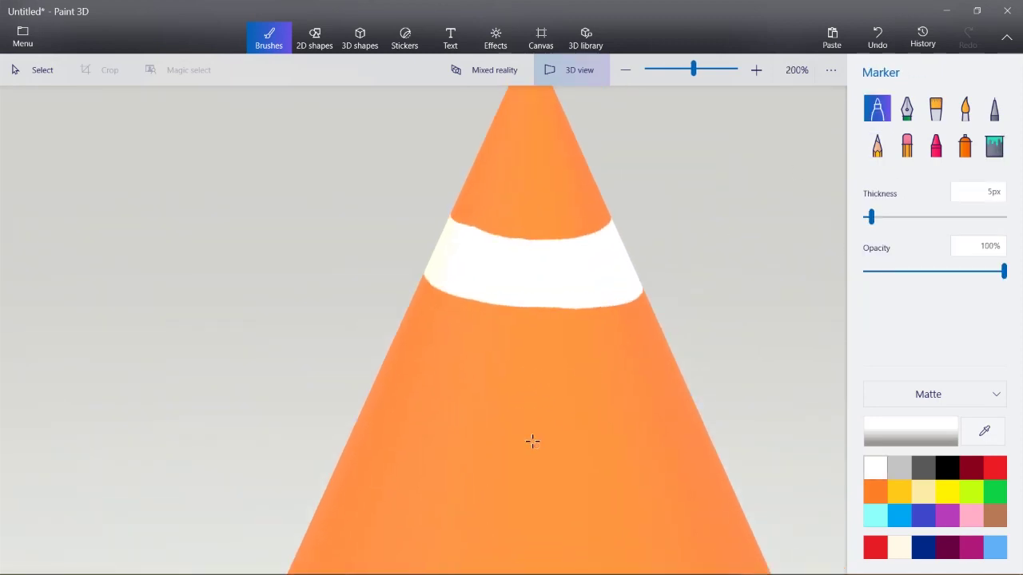
pyautogui.scroll(-1, 491, 304)
pyautogui.scroll(2, 519, 432)
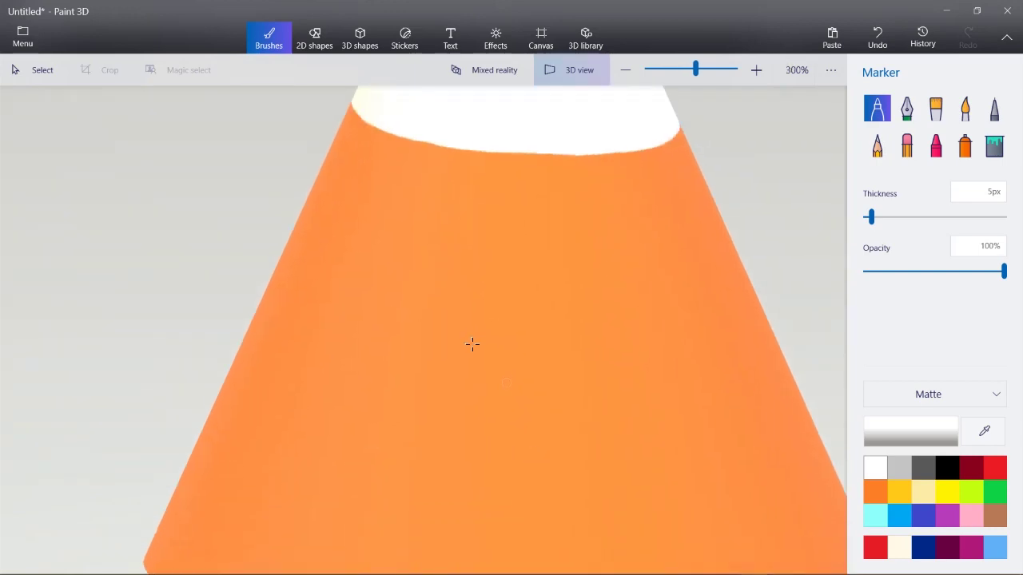
pyautogui.moveTo(308, 253)
pyautogui.mouseDown()
pyautogui.moveTo(372, 275)
pyautogui.moveTo(511, 293)
pyautogui.moveTo(666, 283)
pyautogui.moveTo(742, 262)
pyautogui.mouseUp()
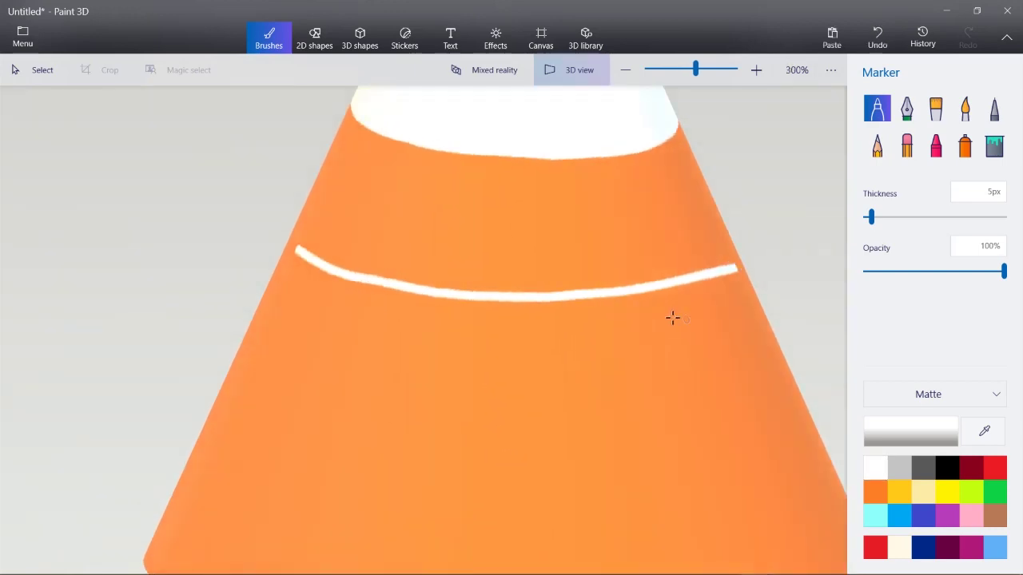
pyautogui.moveTo(671, 315); pyautogui.dragTo(448, 314, button='right')
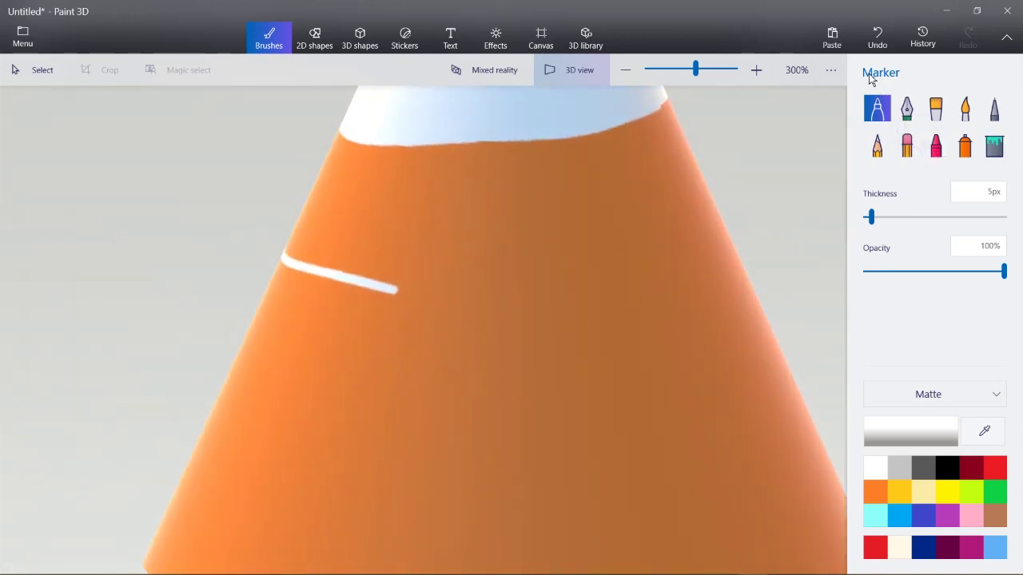
pyautogui.click(906, 145)
pyautogui.moveTo(346, 277); pyautogui.dragTo(398, 290)
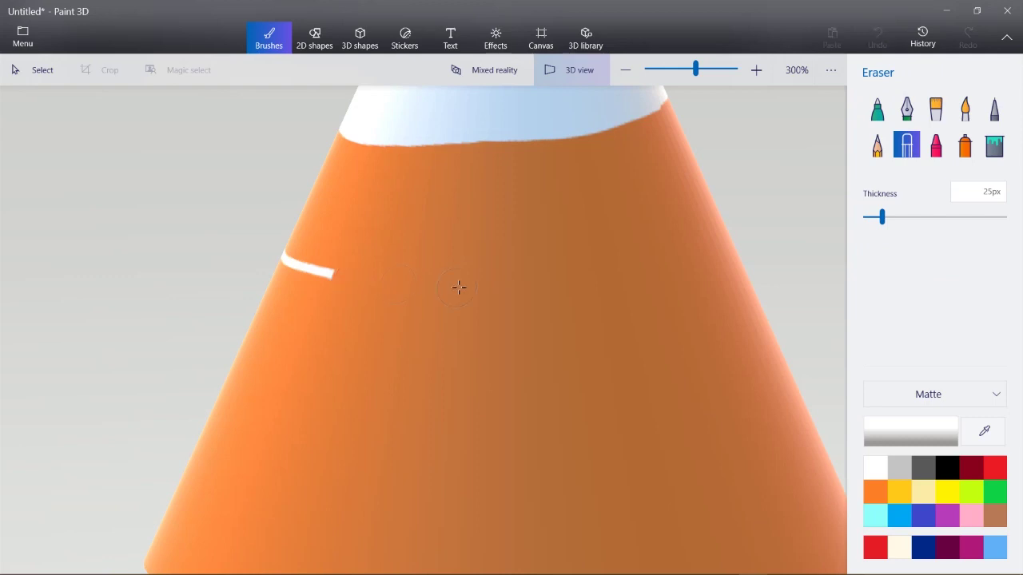
pyautogui.click(876, 109)
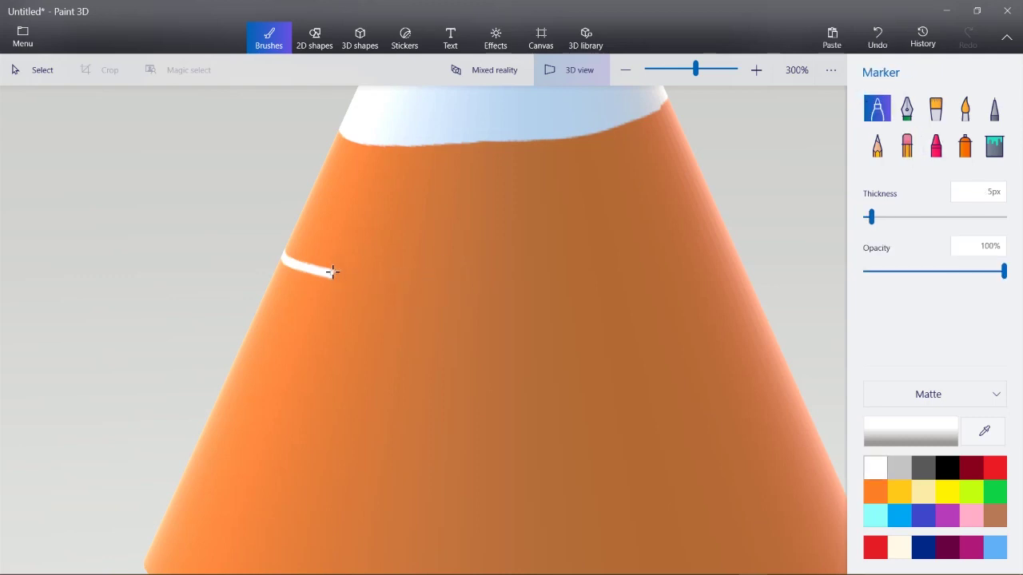
pyautogui.moveTo(333, 272)
pyautogui.mouseDown()
pyautogui.moveTo(493, 274)
pyautogui.moveTo(615, 265)
pyautogui.mouseUp()
pyautogui.moveTo(692, 264); pyautogui.dragTo(481, 277, button='right')
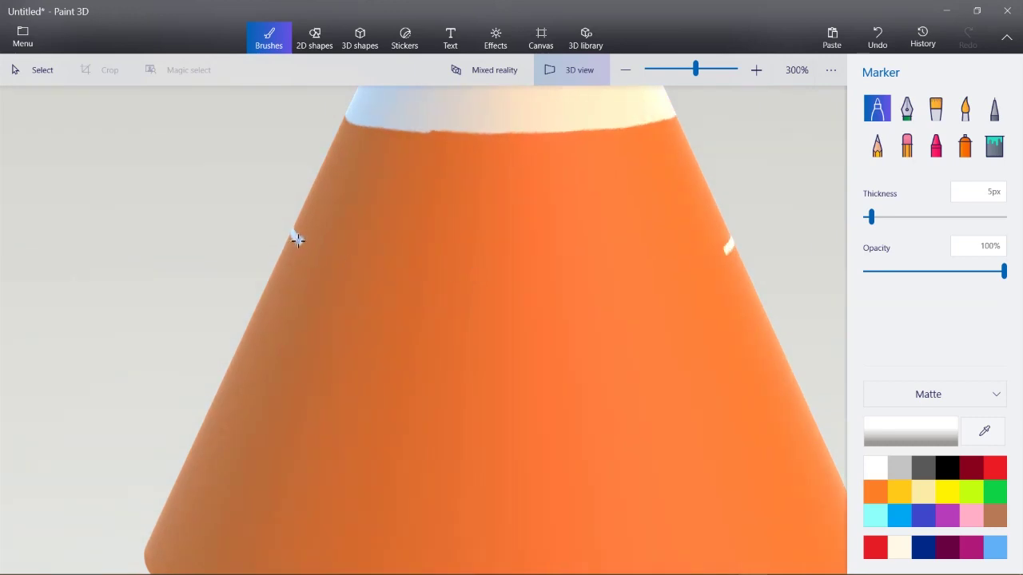
pyautogui.moveTo(296, 239)
pyautogui.mouseDown()
pyautogui.moveTo(452, 264)
pyautogui.moveTo(639, 264)
pyautogui.moveTo(731, 246)
pyautogui.mouseUp()
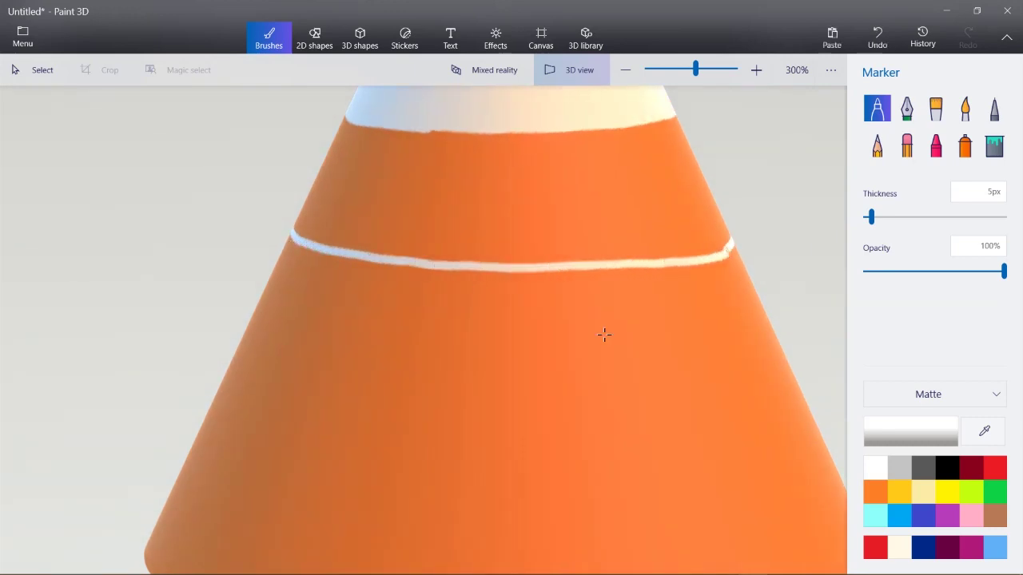
pyautogui.scroll(-4, 559, 332)
pyautogui.scroll(4, 369, 386)
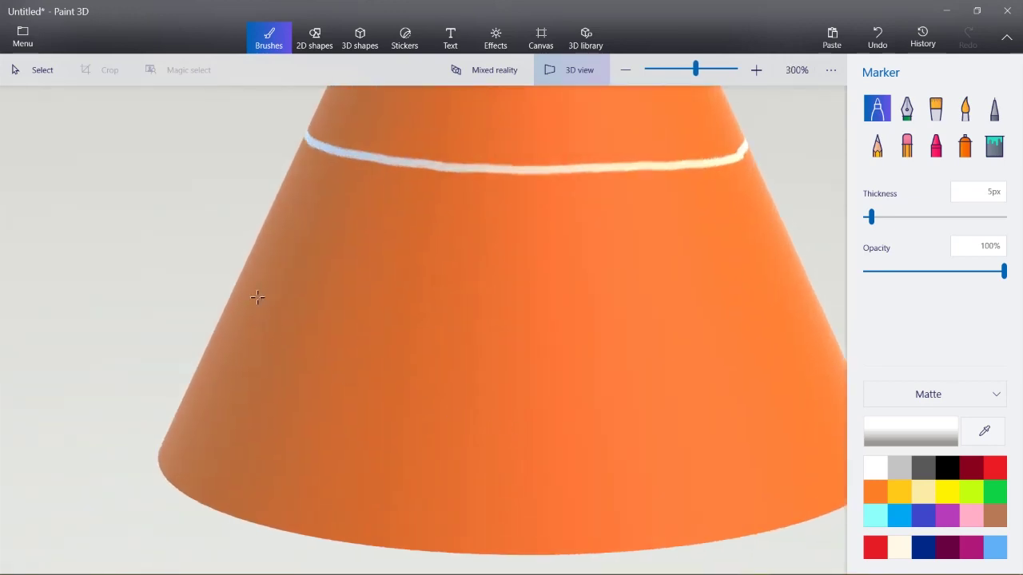
# Draw a second lower white ring around the cone, undoing and redrawing a bad stroke
pyautogui.moveTo(256, 277)
pyautogui.mouseDown()
pyautogui.moveTo(463, 312)
pyautogui.moveTo(745, 298)
pyautogui.mouseUp()
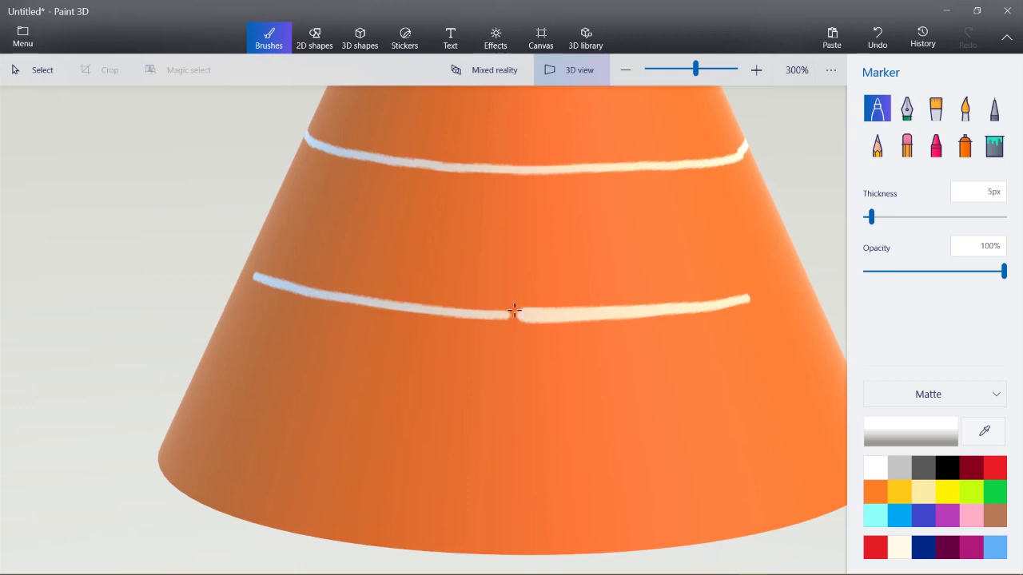
pyautogui.hotkey('ctrl', 'z')
pyautogui.moveTo(256, 278); pyautogui.dragTo(255, 277)
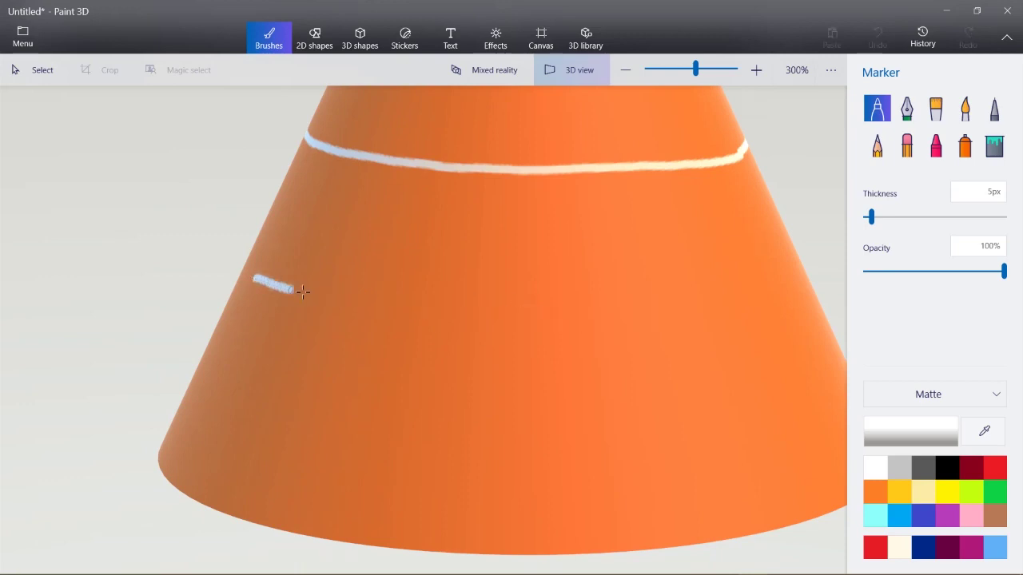
pyautogui.moveTo(303, 291)
pyautogui.mouseDown()
pyautogui.moveTo(487, 312)
pyautogui.moveTo(642, 312)
pyautogui.moveTo(773, 296)
pyautogui.mouseUp()
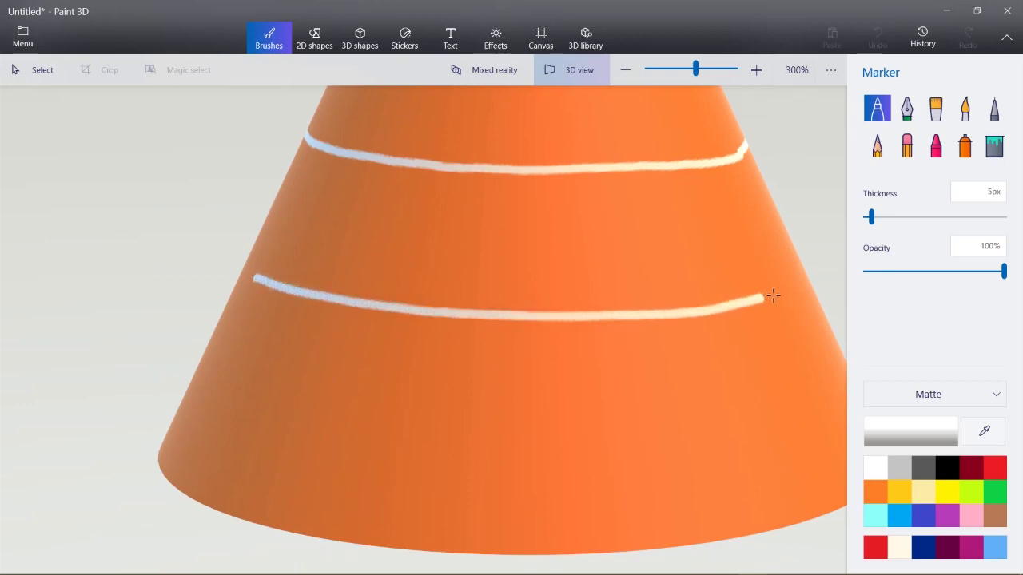
pyautogui.moveTo(680, 295)
pyautogui.mouseDown(button='right')
pyautogui.moveTo(408, 280)
pyautogui.moveTo(425, 279)
pyautogui.mouseUp(button='right')
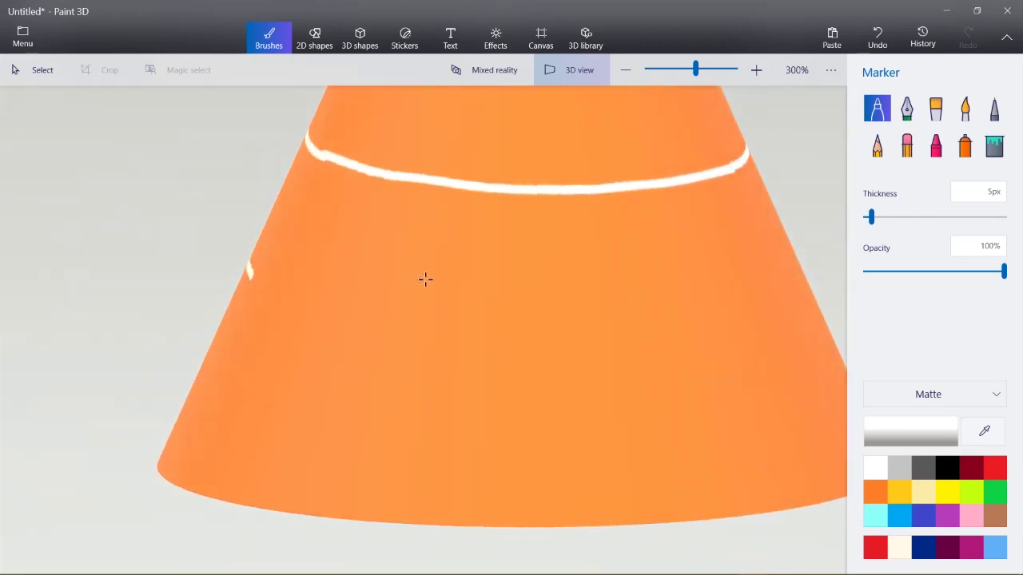
pyautogui.moveTo(267, 281)
pyautogui.mouseDown()
pyautogui.moveTo(479, 317)
pyautogui.moveTo(664, 318)
pyautogui.moveTo(760, 297)
pyautogui.mouseUp()
pyautogui.moveTo(760, 297); pyautogui.dragTo(447, 300, button='right')
pyautogui.moveTo(277, 296)
pyautogui.mouseDown()
pyautogui.moveTo(497, 316)
pyautogui.moveTo(692, 300)
pyautogui.mouseUp()
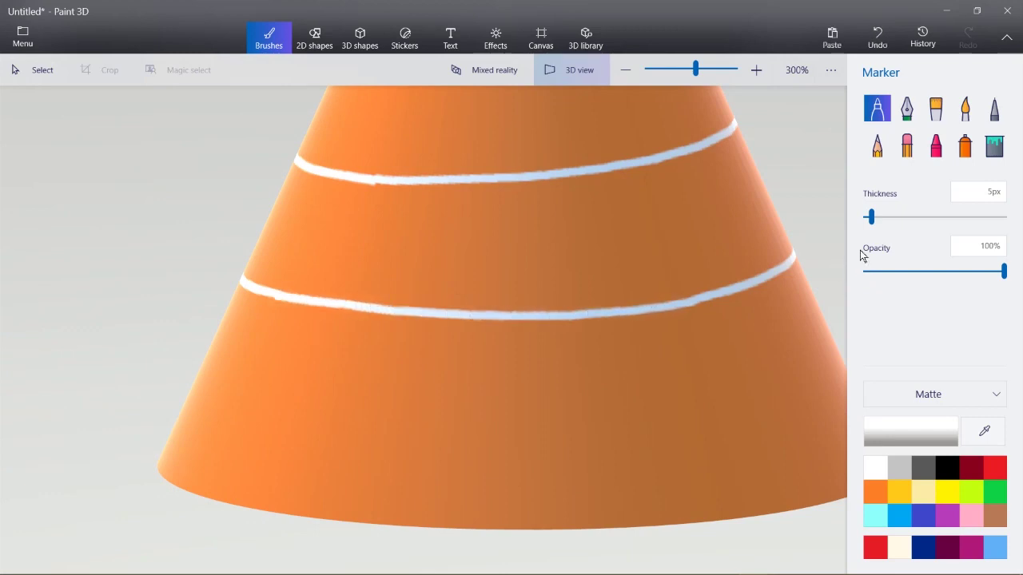
# Fill the band between the lower rings with white
pyautogui.click(994, 144)
pyautogui.click(471, 251)
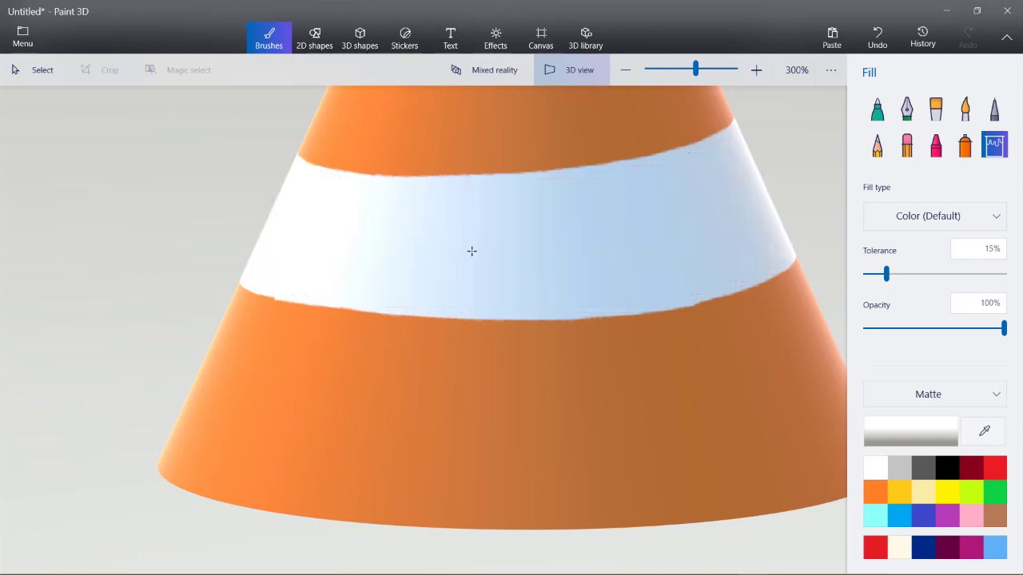
pyautogui.scroll(-5, 471, 251)
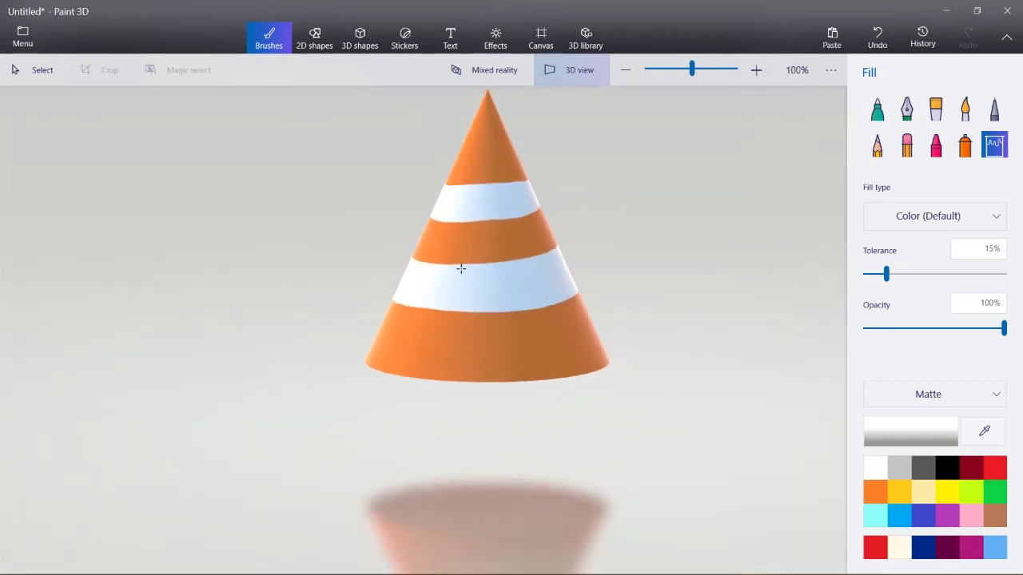
pyautogui.scroll(2, 487, 331)
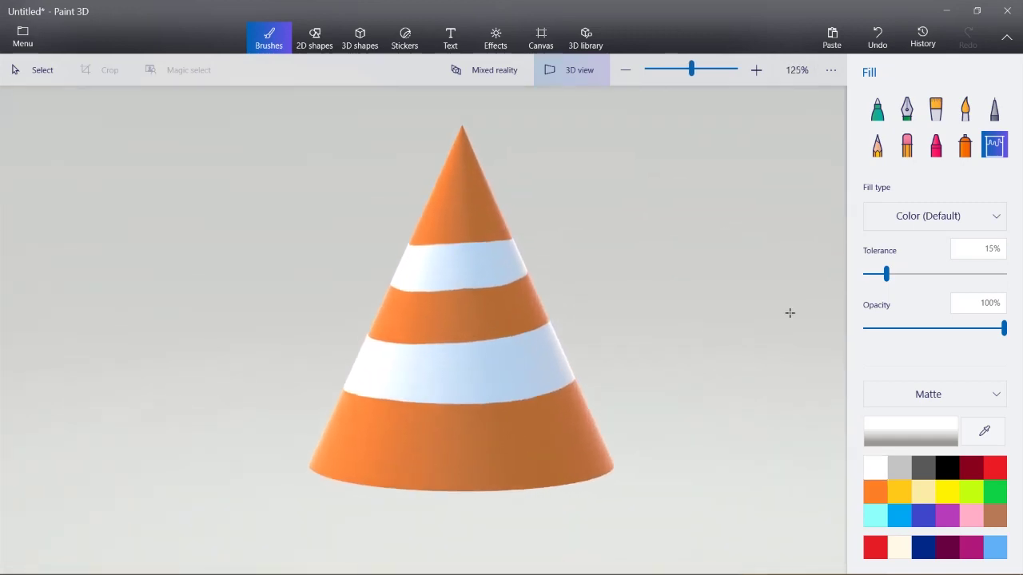
# Create an orange 3D cube and move it to the bottom of the striped cone as a base
pyautogui.click(360, 36)
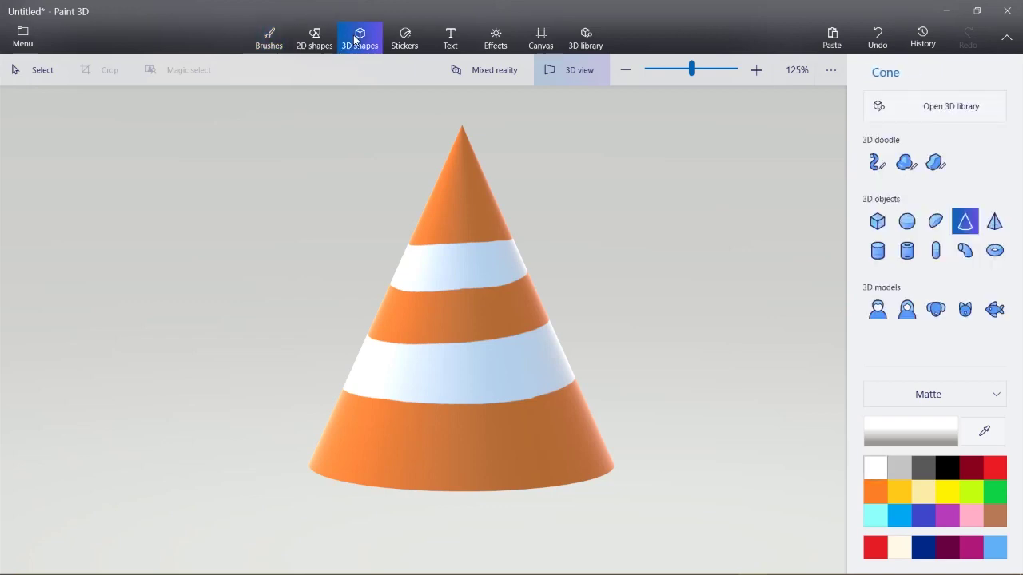
pyautogui.click(877, 222)
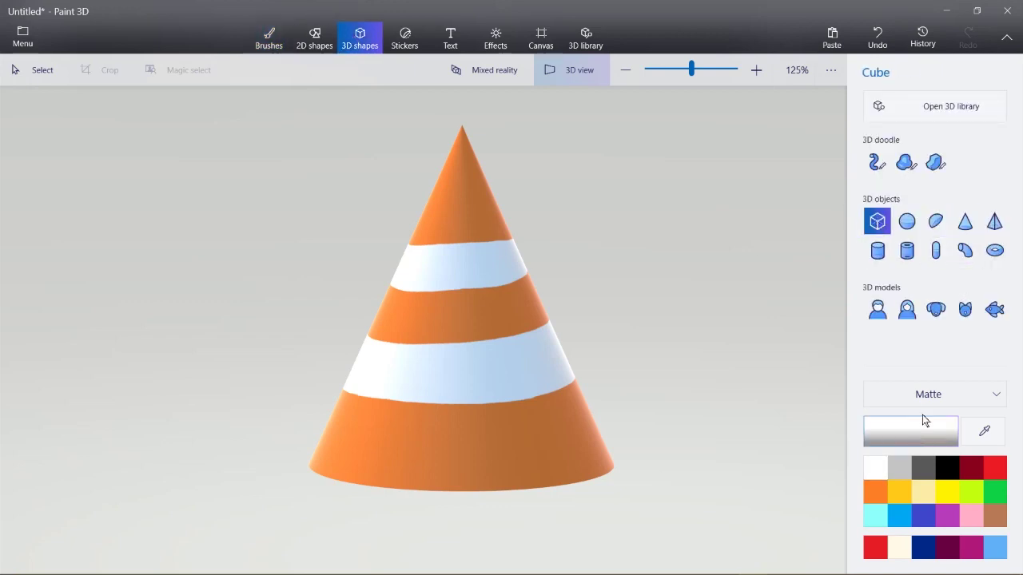
pyautogui.click(875, 492)
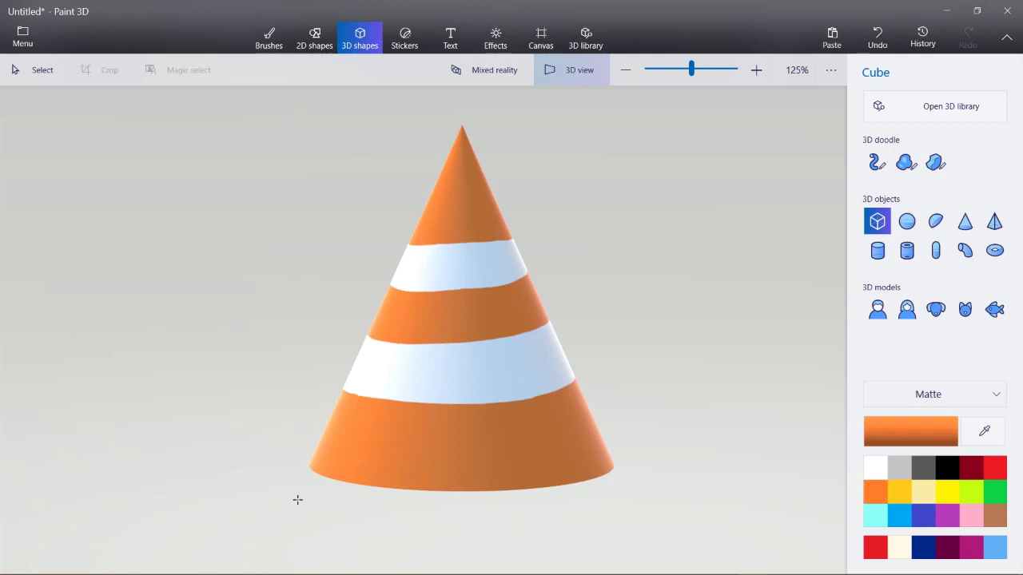
pyautogui.moveTo(274, 503)
pyautogui.mouseDown()
pyautogui.moveTo(523, 460)
pyautogui.moveTo(647, 452)
pyautogui.mouseUp()
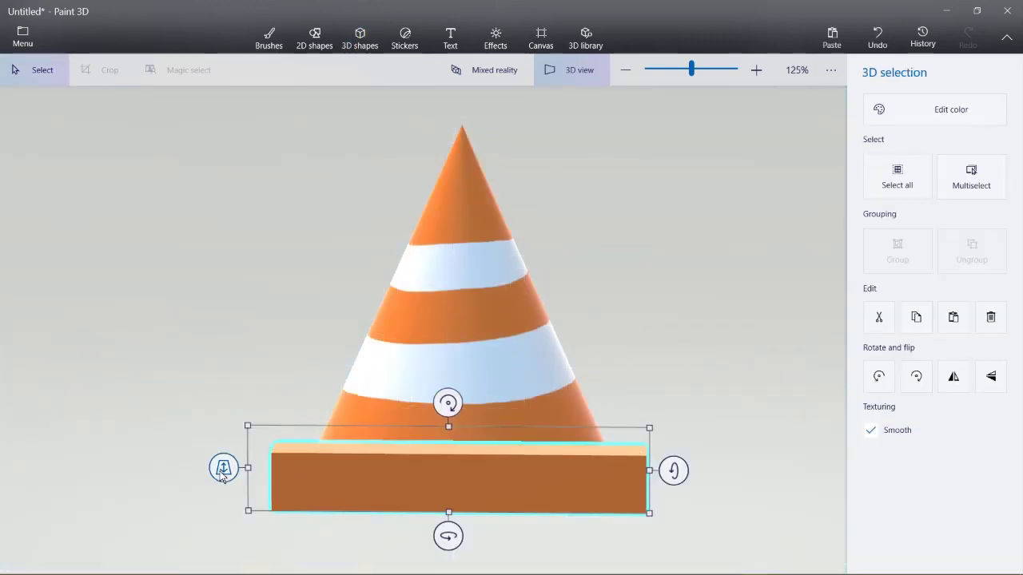
pyautogui.moveTo(223, 467); pyautogui.dragTo(276, 396)
pyautogui.click(620, 443)
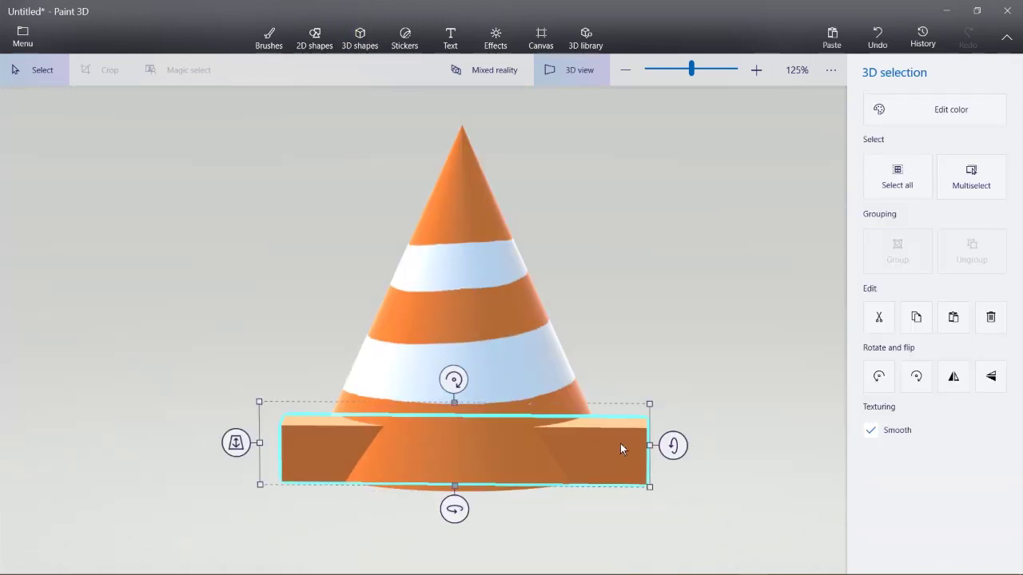
pyautogui.moveTo(596, 434); pyautogui.dragTo(598, 445)
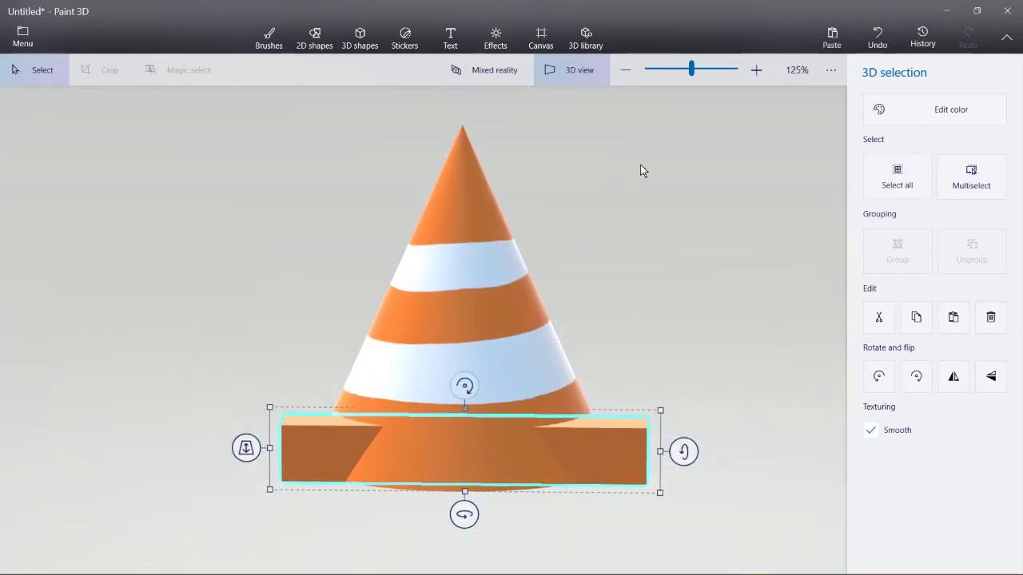
pyautogui.moveTo(641, 168); pyautogui.dragTo(443, 370)
# Rotate and resize the orange base slab so it sits squarely beneath the cone
pyautogui.scroll(-2, 444, 370)
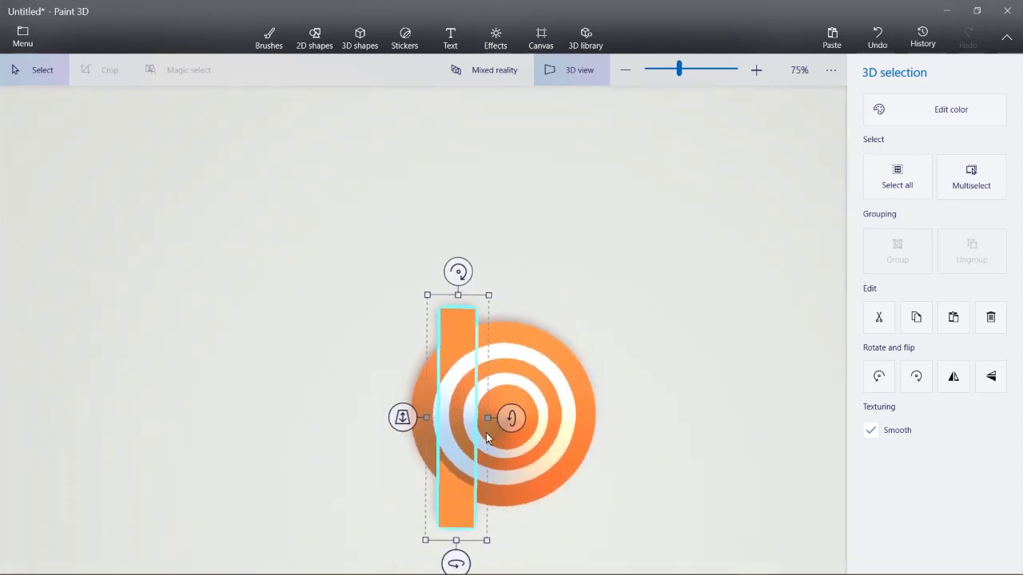
pyautogui.moveTo(512, 417); pyautogui.dragTo(625, 434)
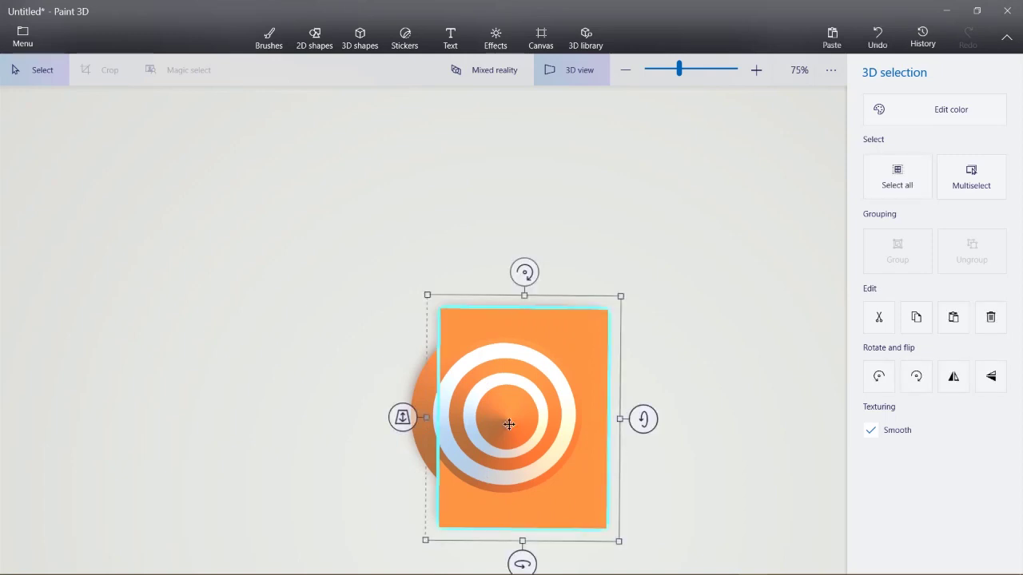
pyautogui.moveTo(402, 418); pyautogui.dragTo(392, 421)
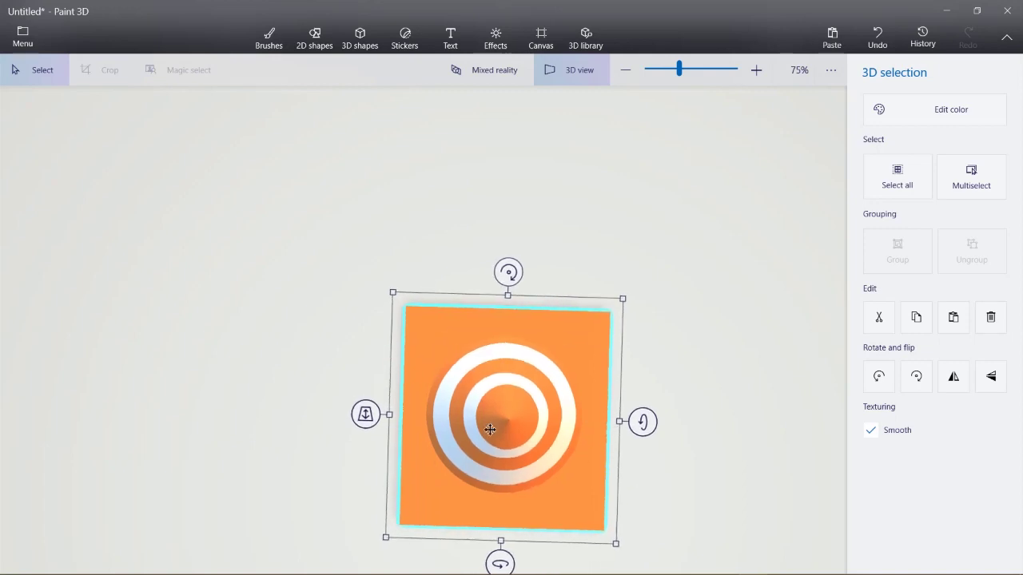
pyautogui.moveTo(511, 300); pyautogui.dragTo(511, 302)
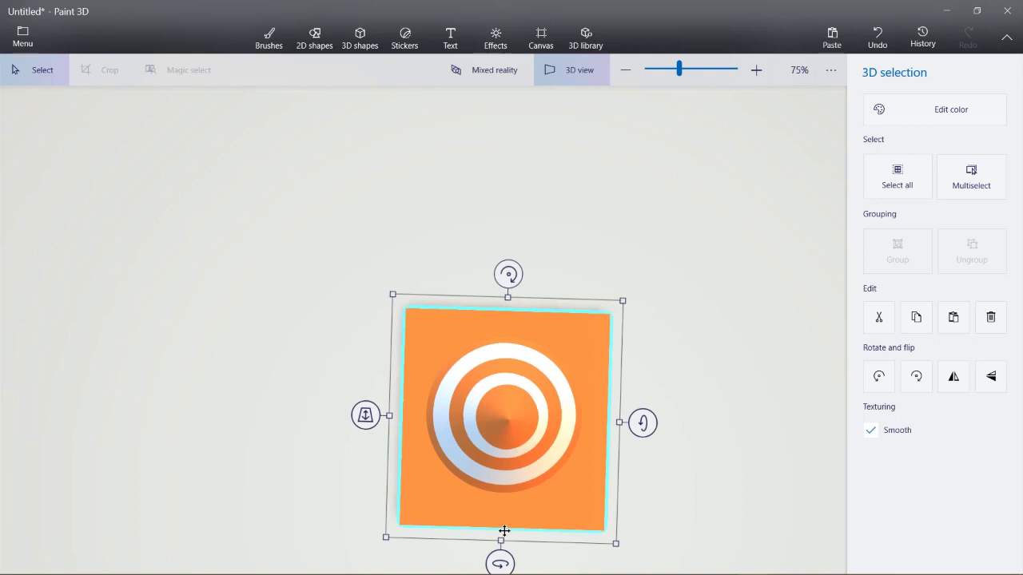
pyautogui.moveTo(503, 536); pyautogui.dragTo(504, 530)
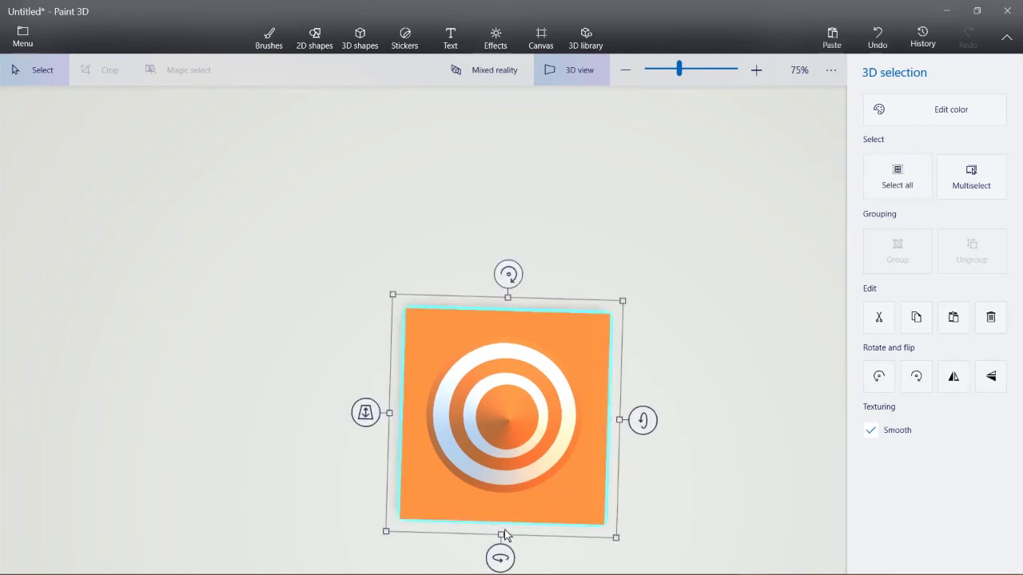
pyautogui.moveTo(251, 470); pyautogui.dragTo(437, 305)
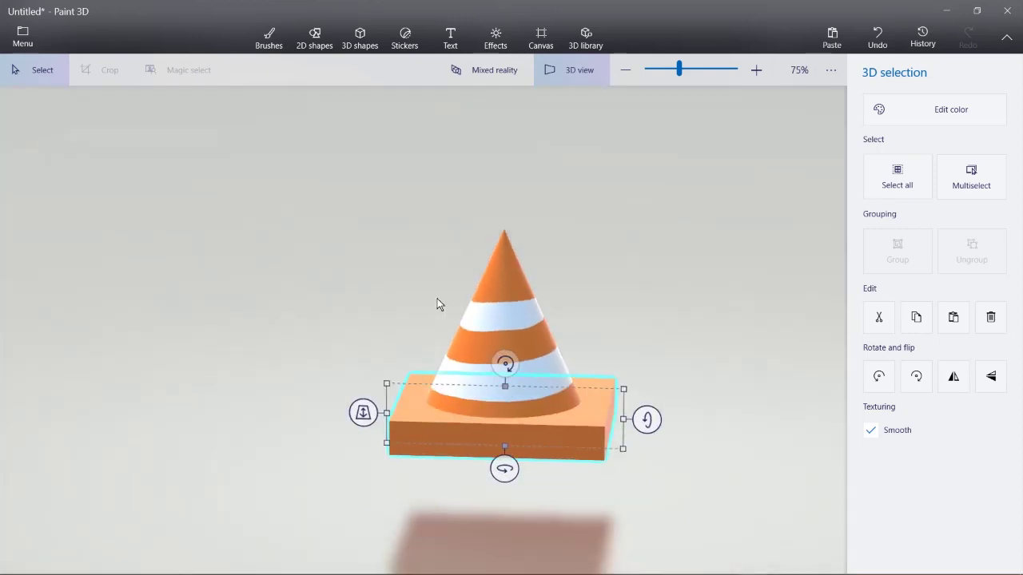
pyautogui.click(634, 313)
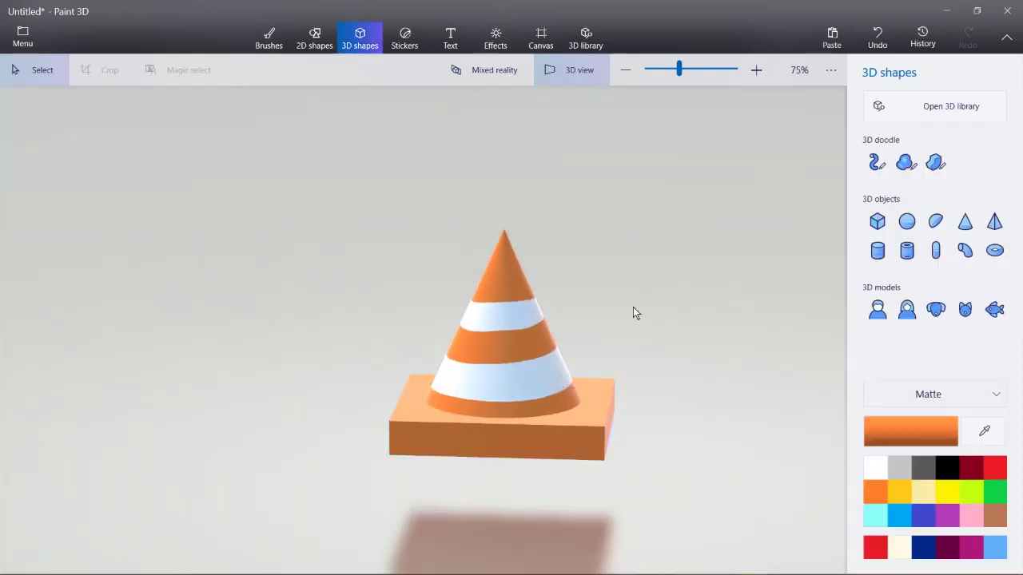
# Save the traffic cone as a Paint 3D project named 'cone'
pyautogui.click(28, 40)
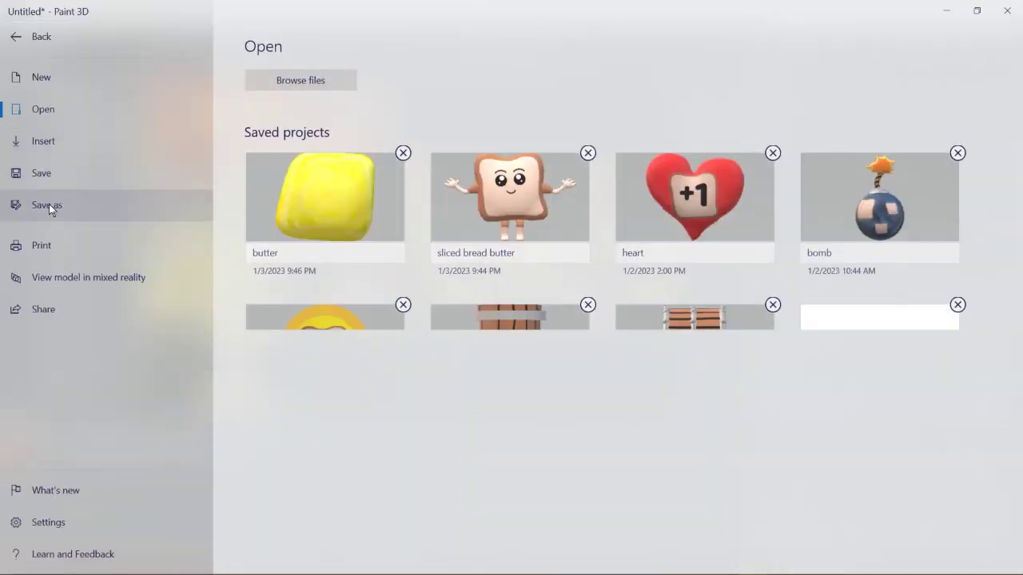
pyautogui.click(48, 204)
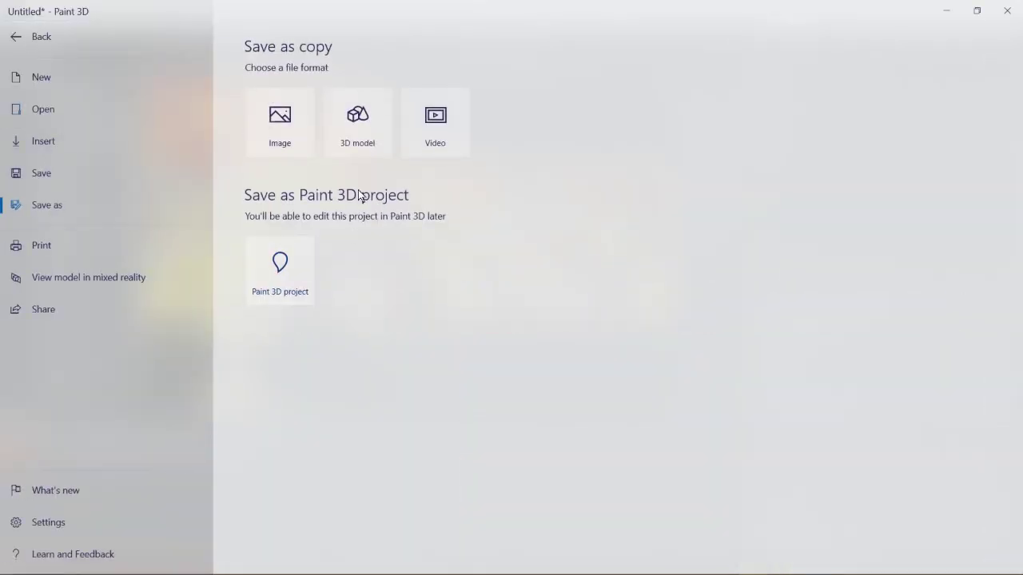
pyautogui.click(270, 284)
pyautogui.click(270, 285)
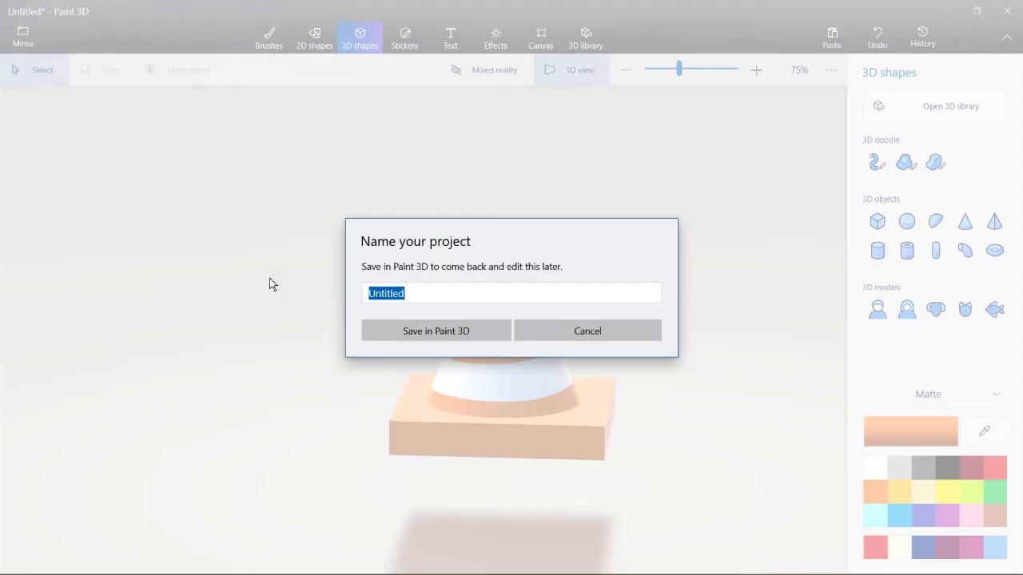
pyautogui.write('cone')
pyautogui.click(435, 334)
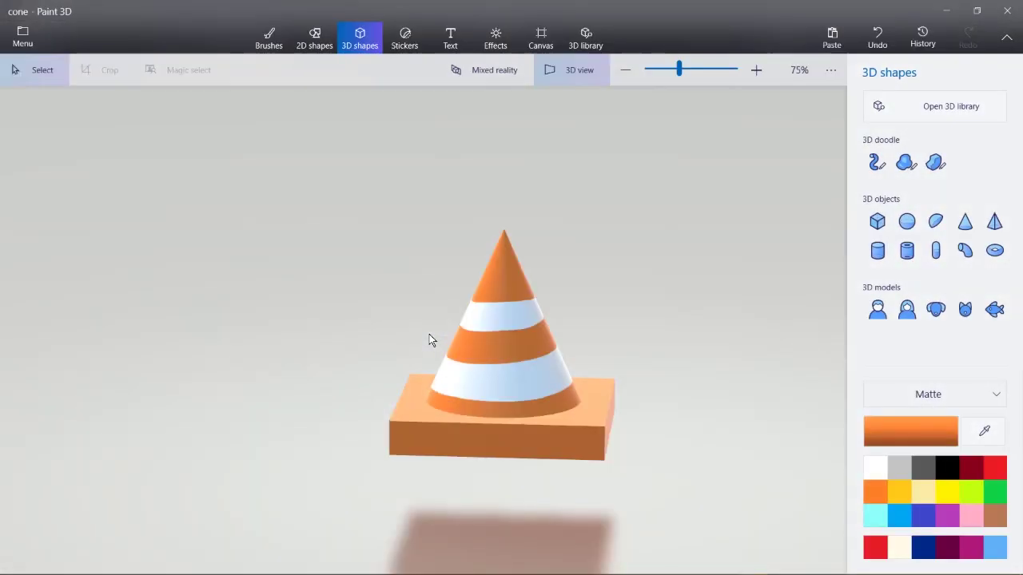
pyautogui.click(24, 43)
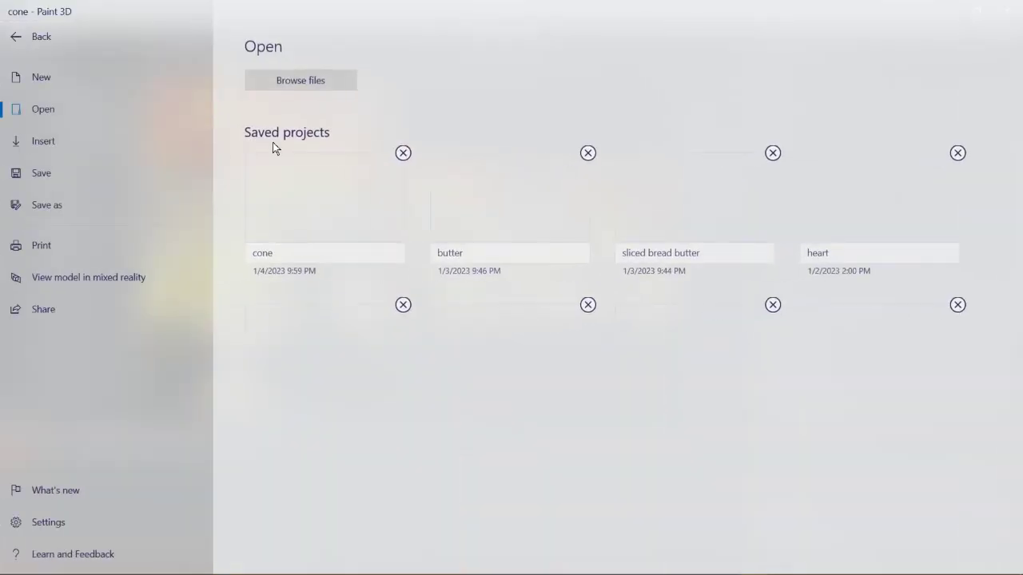
# Export the traffic cone from Paint 3D as a GLB 3D model named 'cone - new'
pyautogui.click(51, 214)
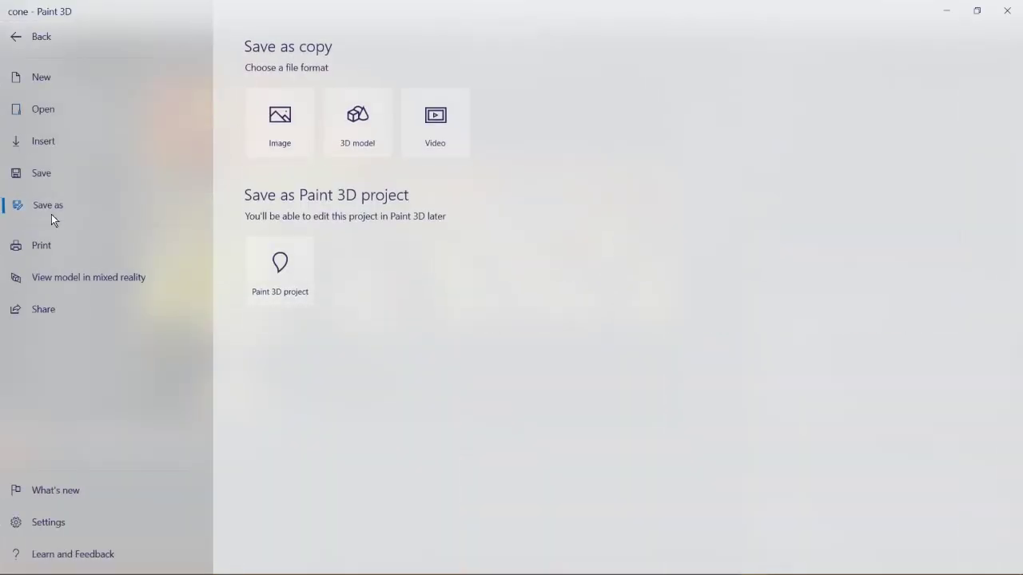
pyautogui.click(346, 144)
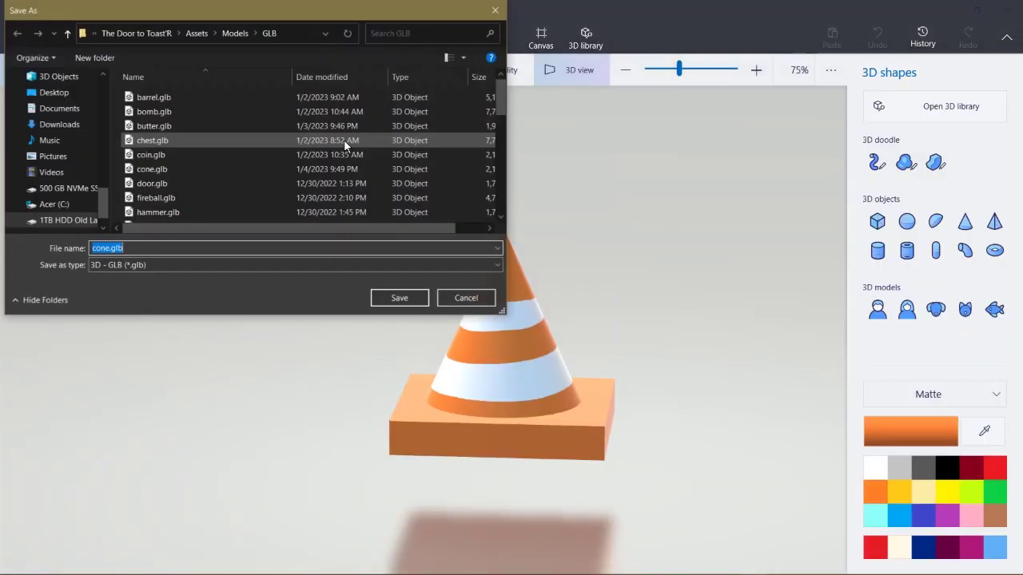
pyautogui.click(153, 247)
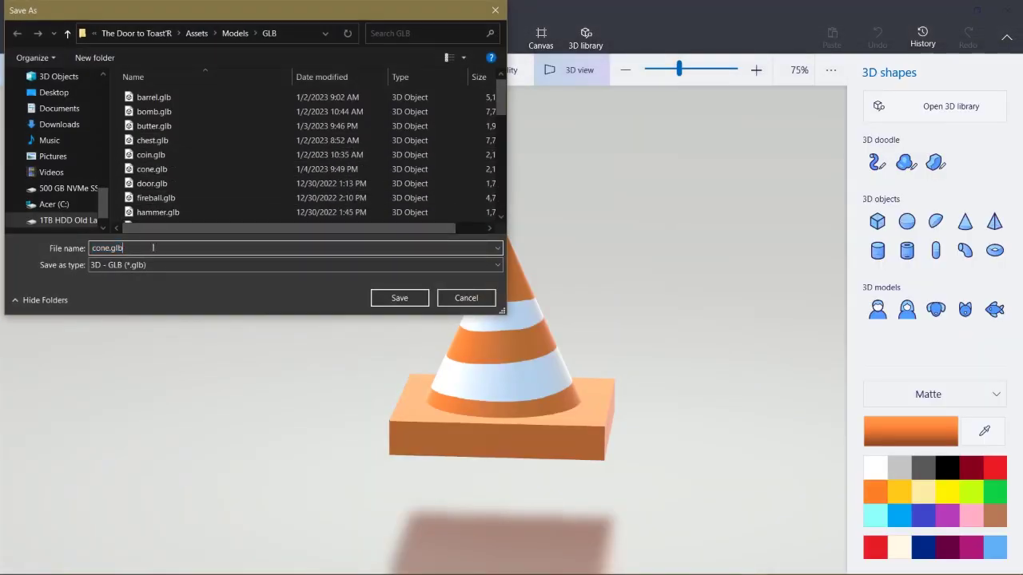
pyautogui.press('BackSpace')
pyautogui.press('BackSpace')
pyautogui.press('BackSpace')
pyautogui.write('- new')
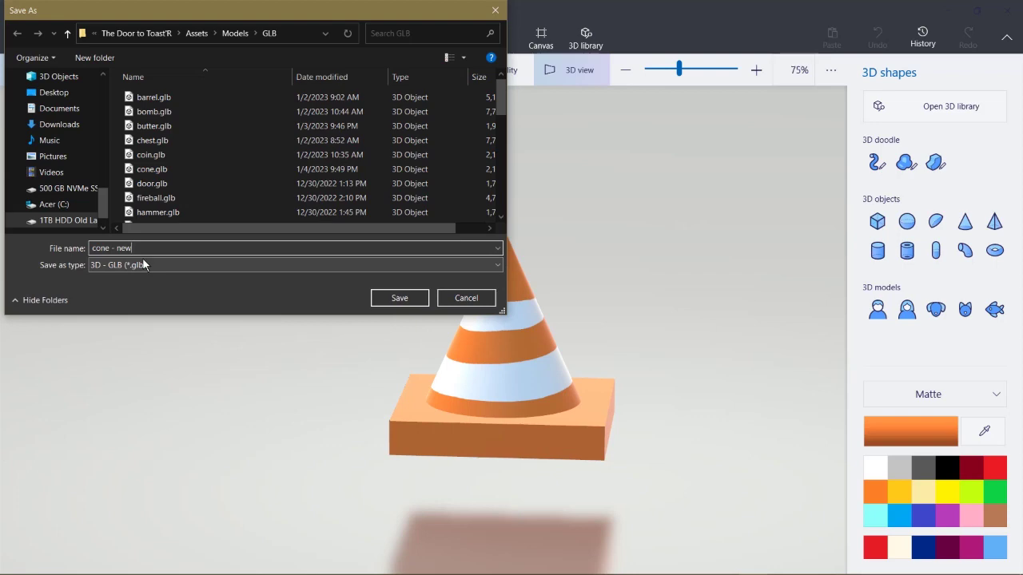
pyautogui.click(398, 299)
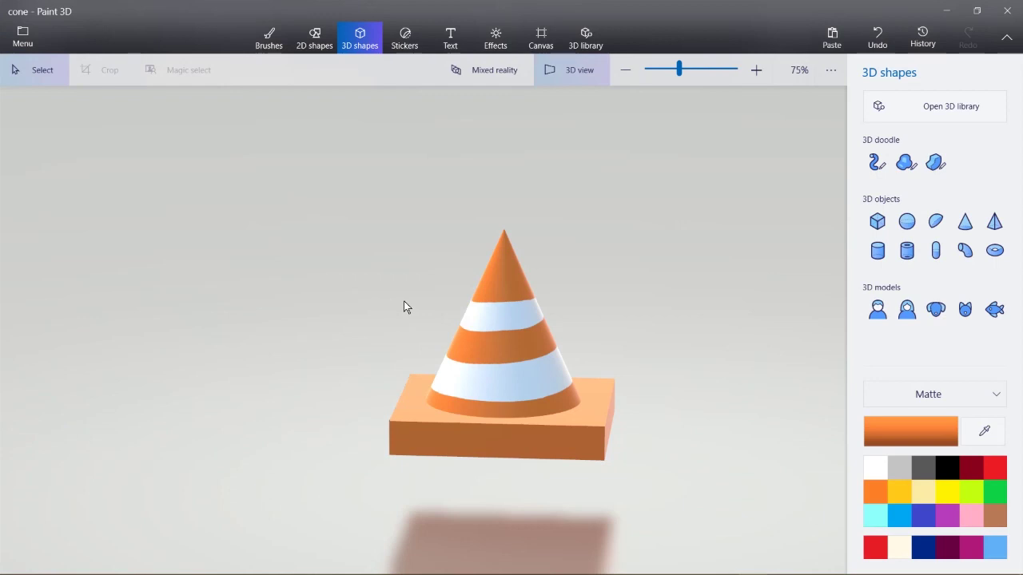
# Launch Blender and delete the default cube, camera and light from the scene
pyautogui.press('super')
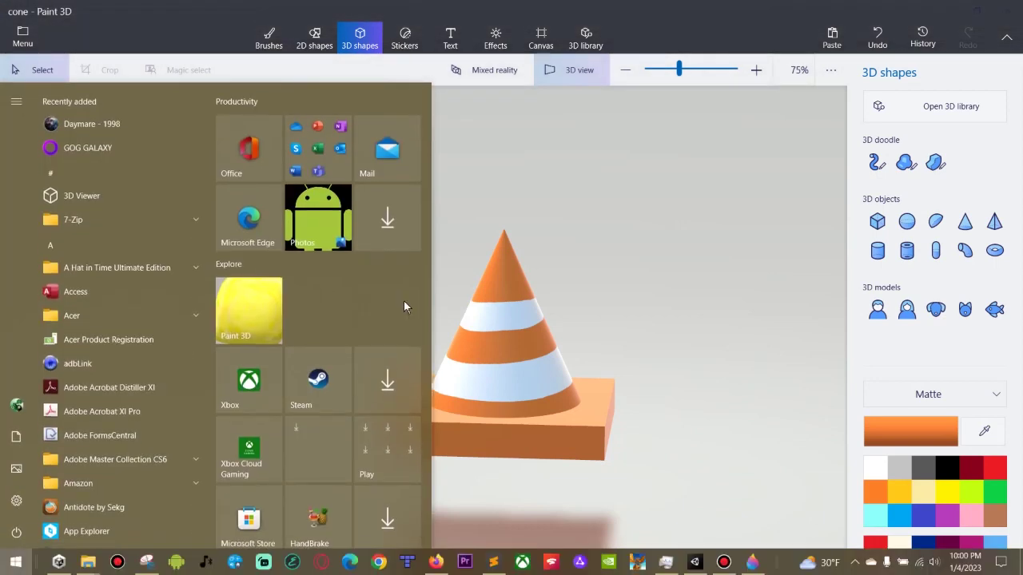
pyautogui.write('bl')
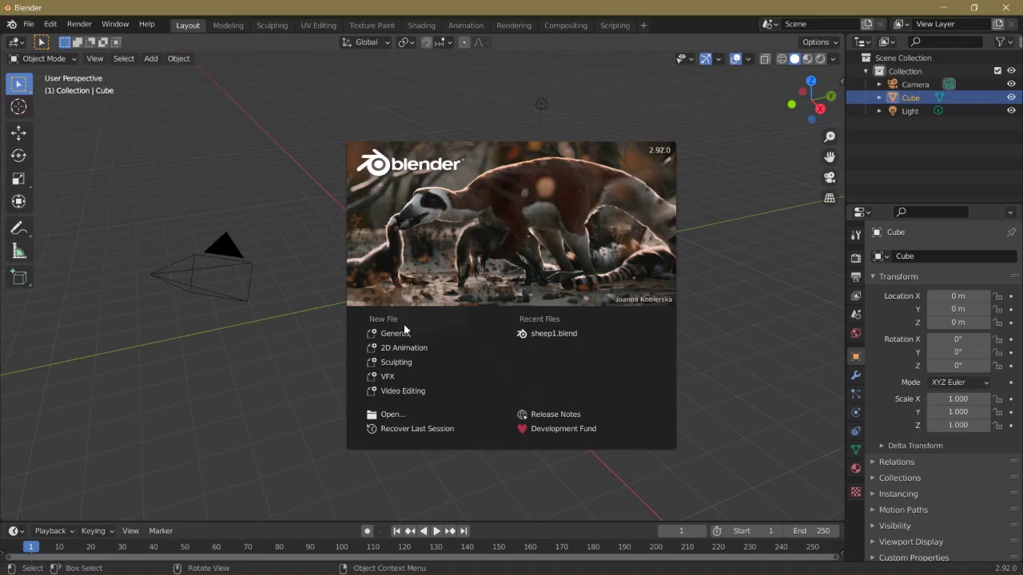
pyautogui.click(399, 335)
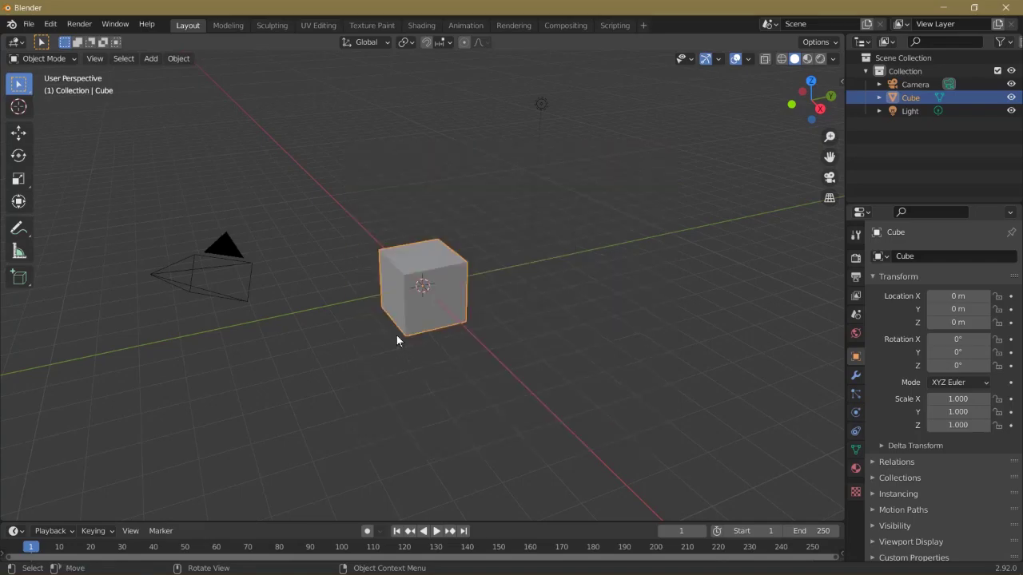
pyautogui.press('a')
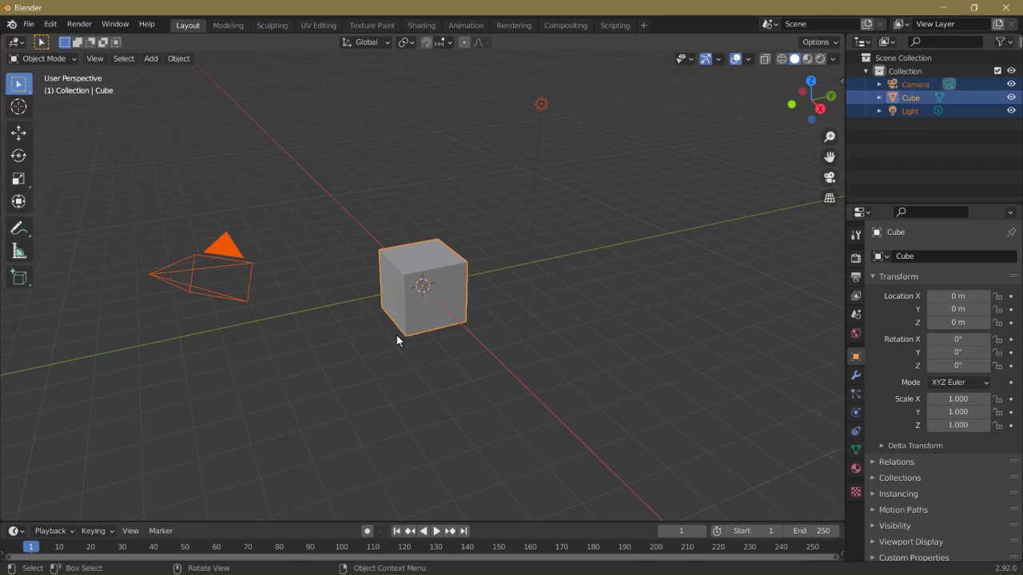
pyautogui.press('Delete')
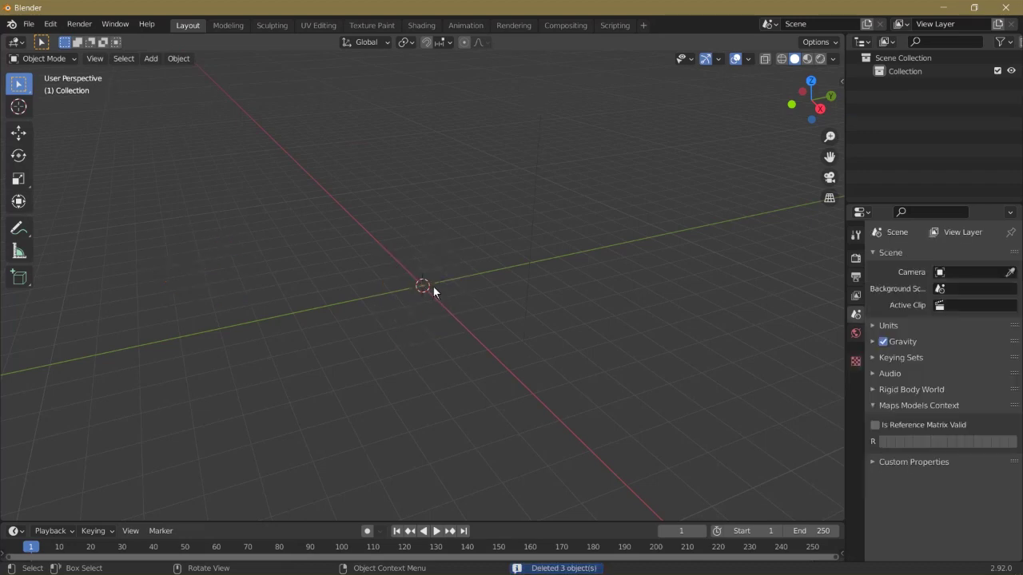
# In the UV Editing workspace, import cone - new.glb from Models/GLB as glTF 2.0
pyautogui.click(311, 24)
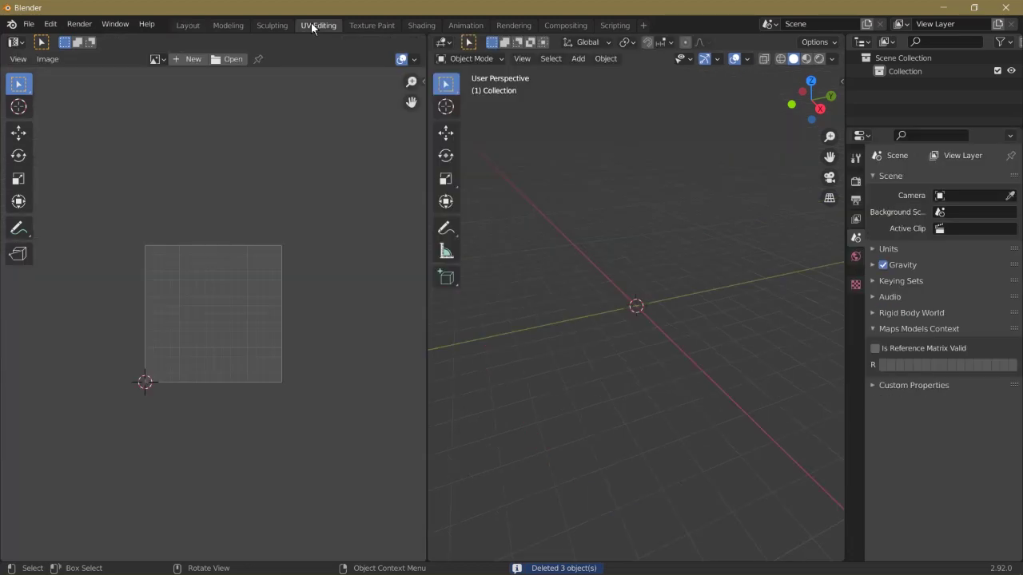
pyautogui.click(28, 24)
pyautogui.moveTo(54, 206)
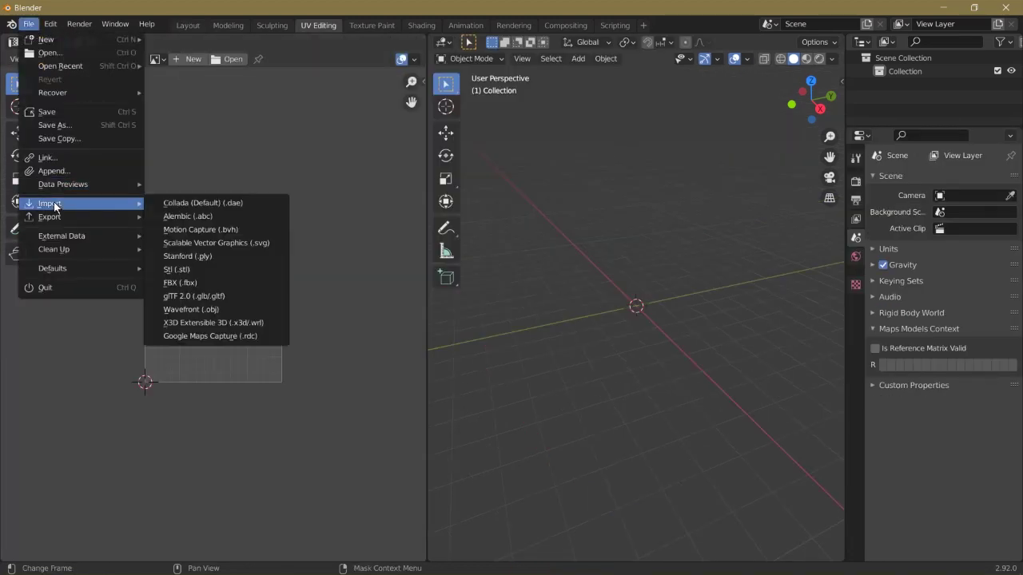
pyautogui.click(202, 296)
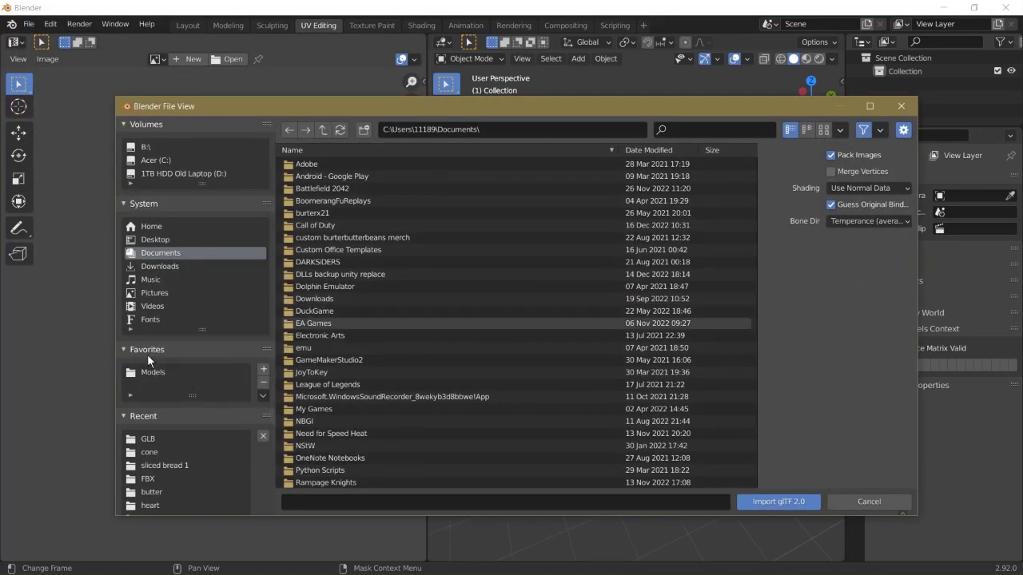
pyautogui.click(159, 373)
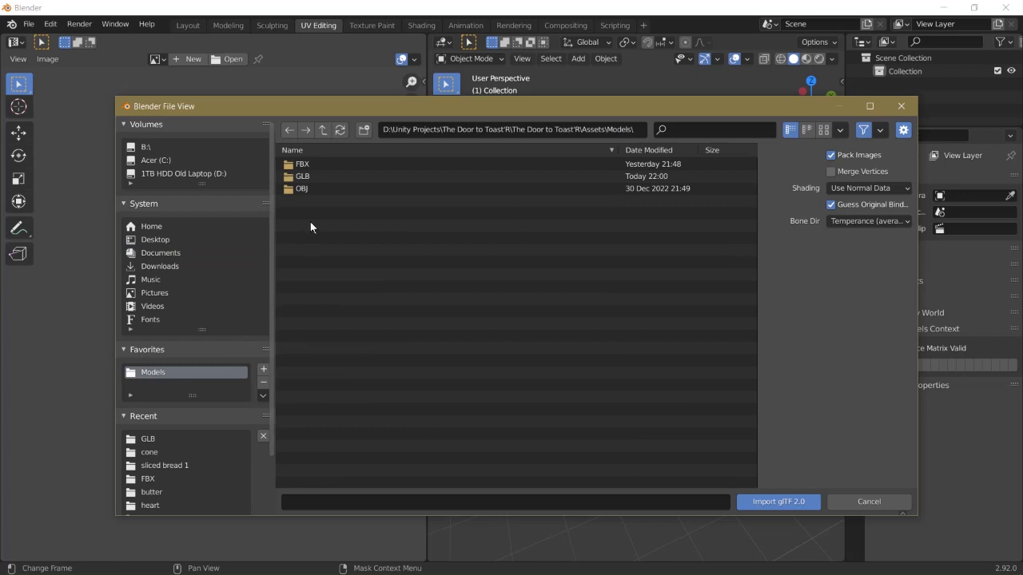
pyautogui.click(309, 176)
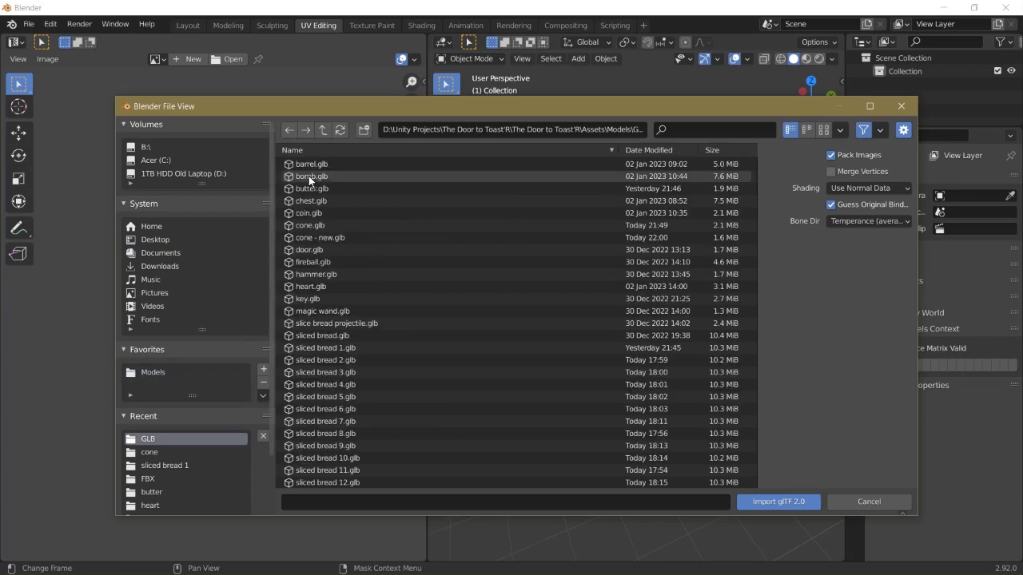
pyautogui.click(328, 236)
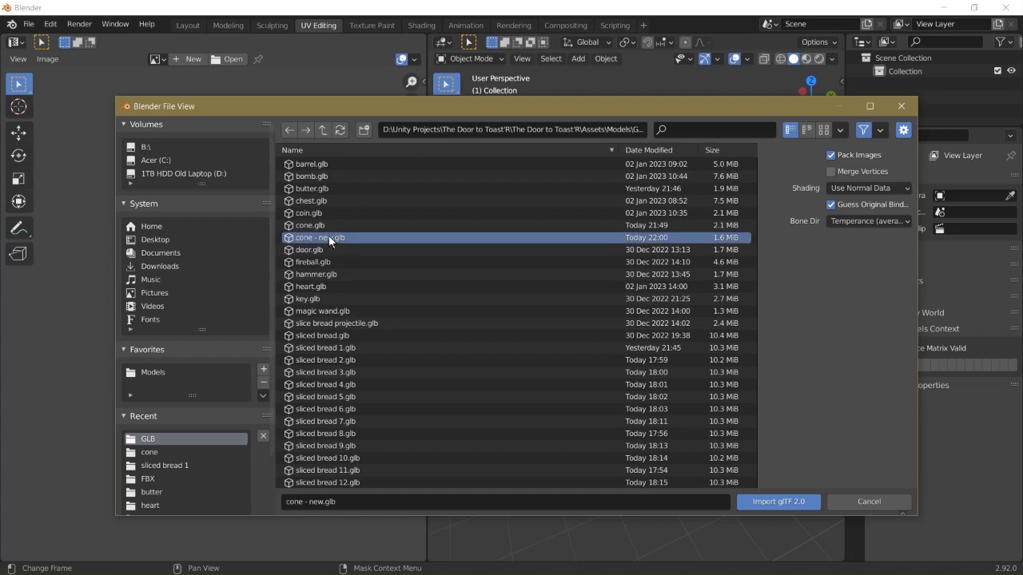
pyautogui.doubleClick(351, 237)
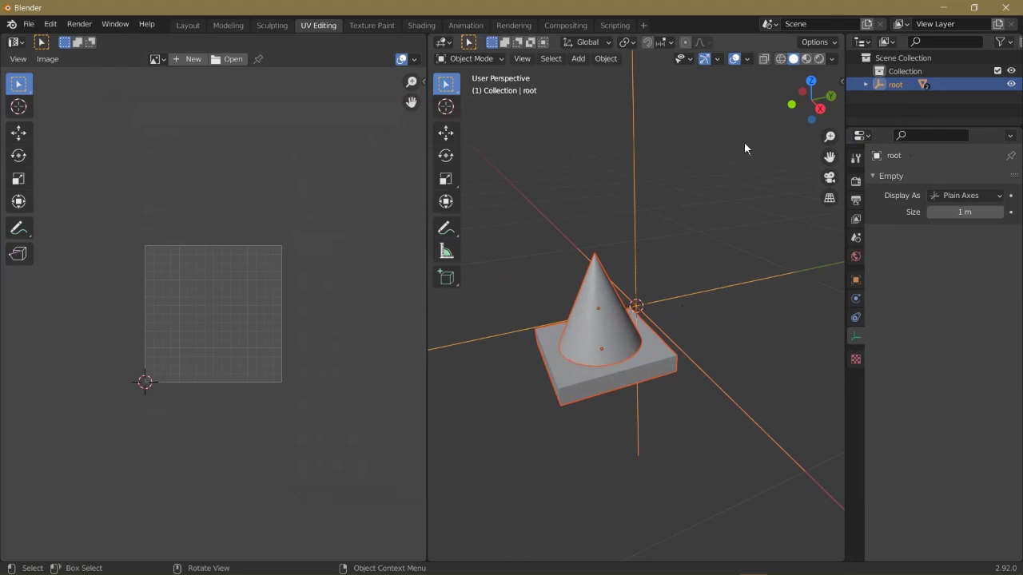
# Switch the viewport to Rendered shading and select the cone mesh mesh_id27
pyautogui.click(819, 59)
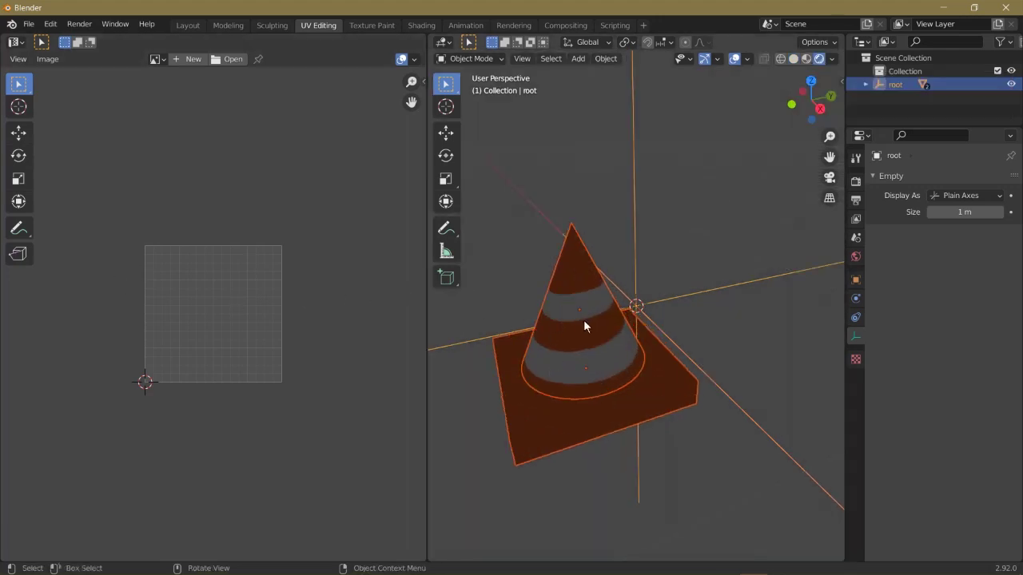
pyautogui.click(579, 277)
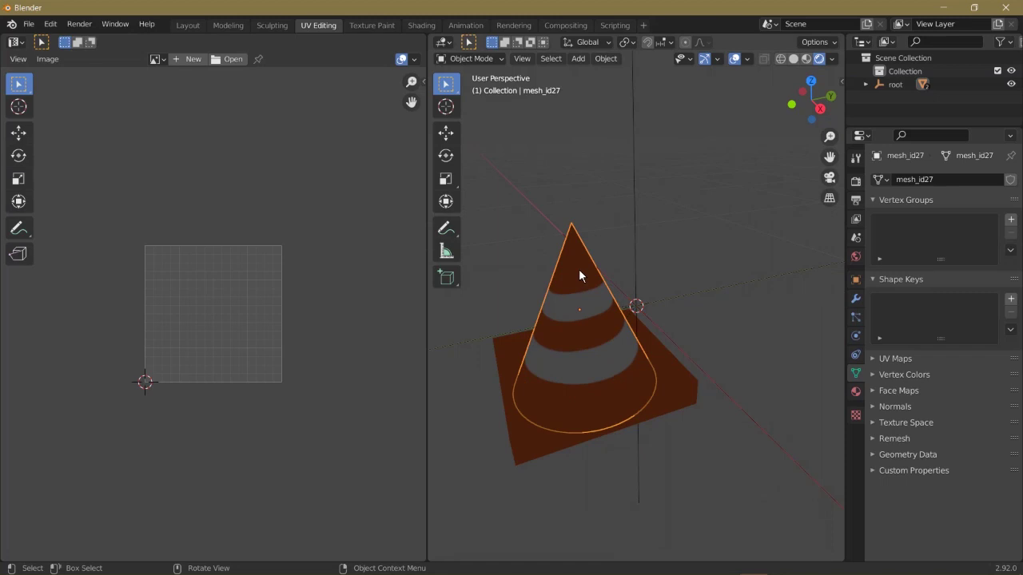
# Enter Edit Mode and frame the whole Image_0 texture with the cone's UV islands
pyautogui.press('Tab')
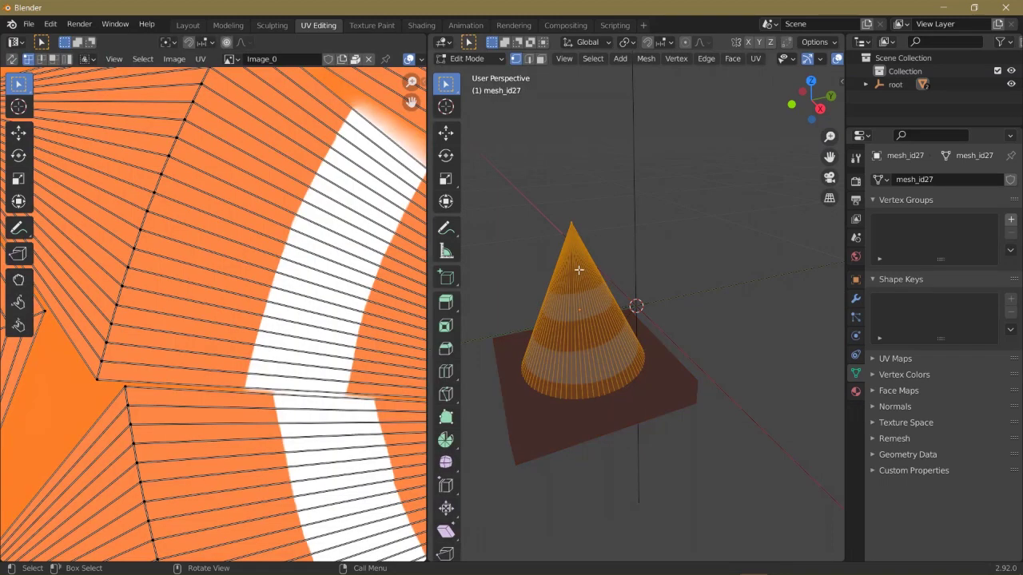
pyautogui.press('Home')
pyautogui.scroll(-1, 173, 293)
pyautogui.scroll(1, 147, 294)
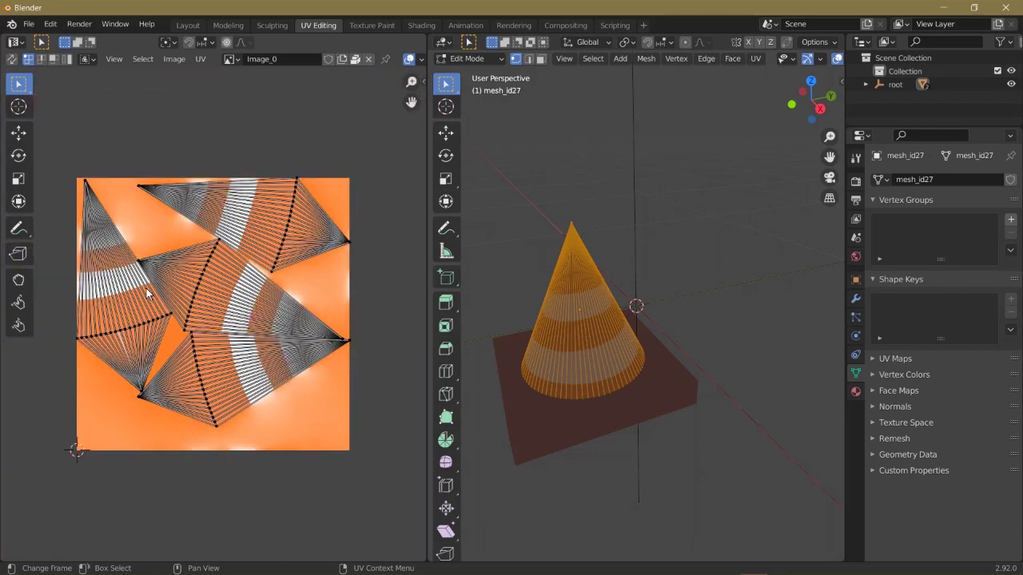
pyautogui.scroll(1, 147, 295)
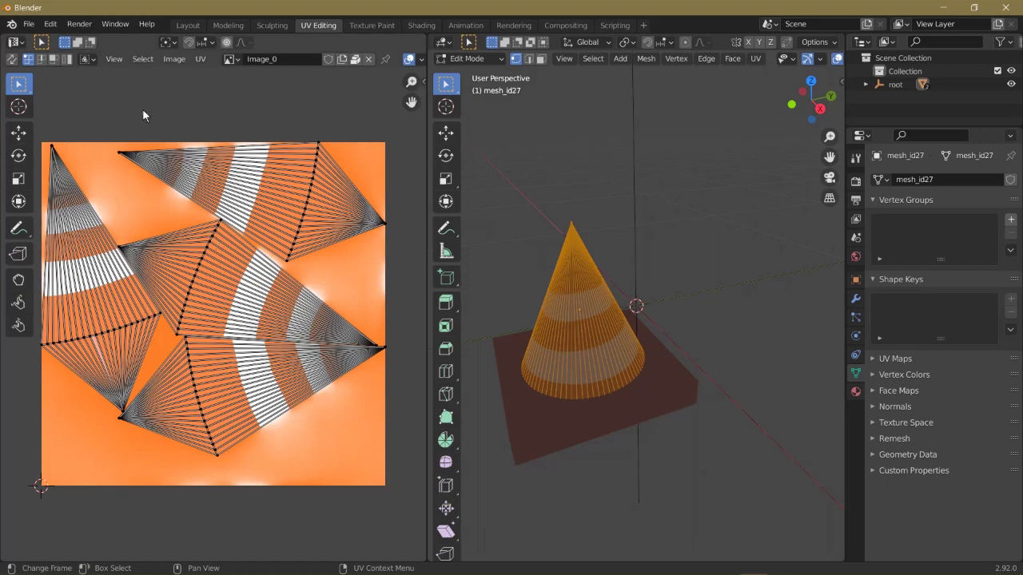
pyautogui.click(173, 60)
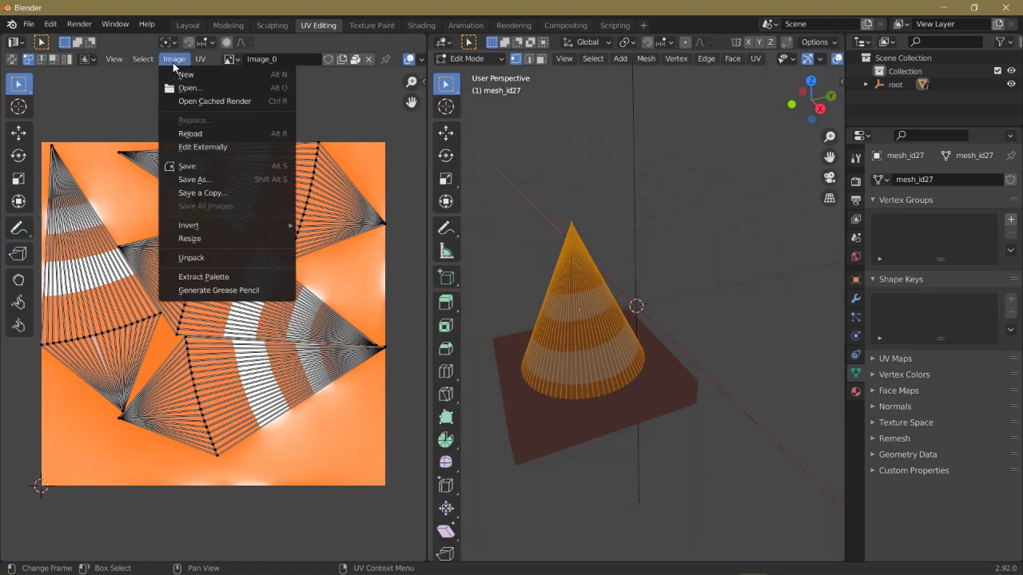
# Start Image Save As and create a 'cone - new' folder inside Models/FBX/textures
pyautogui.click(205, 180)
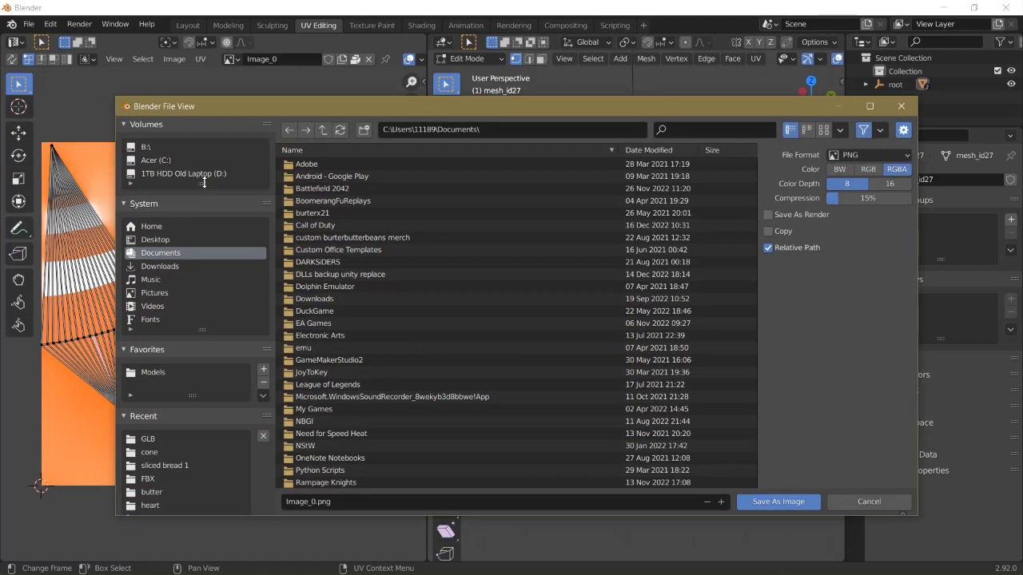
pyautogui.click(159, 372)
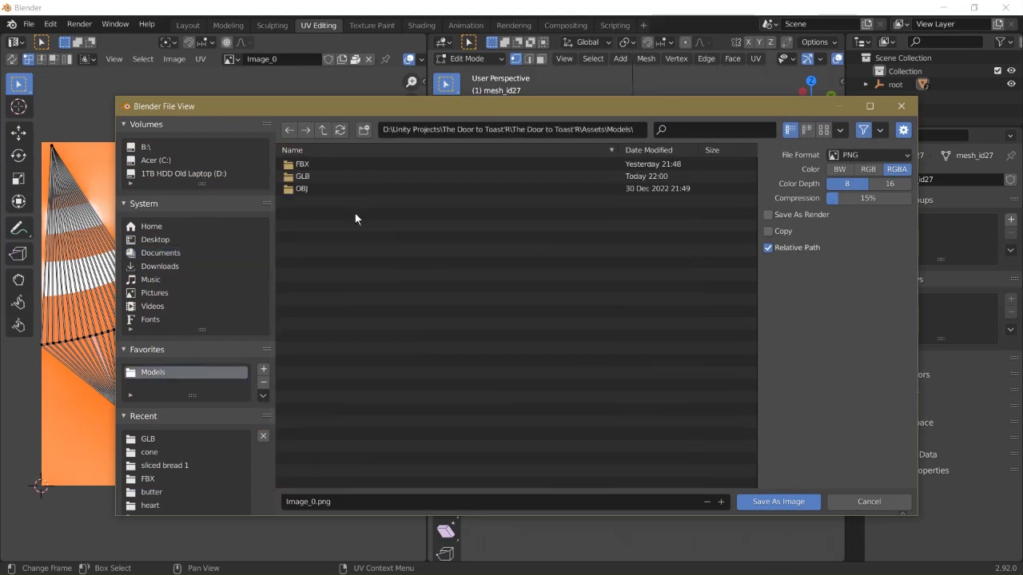
pyautogui.doubleClick(305, 165)
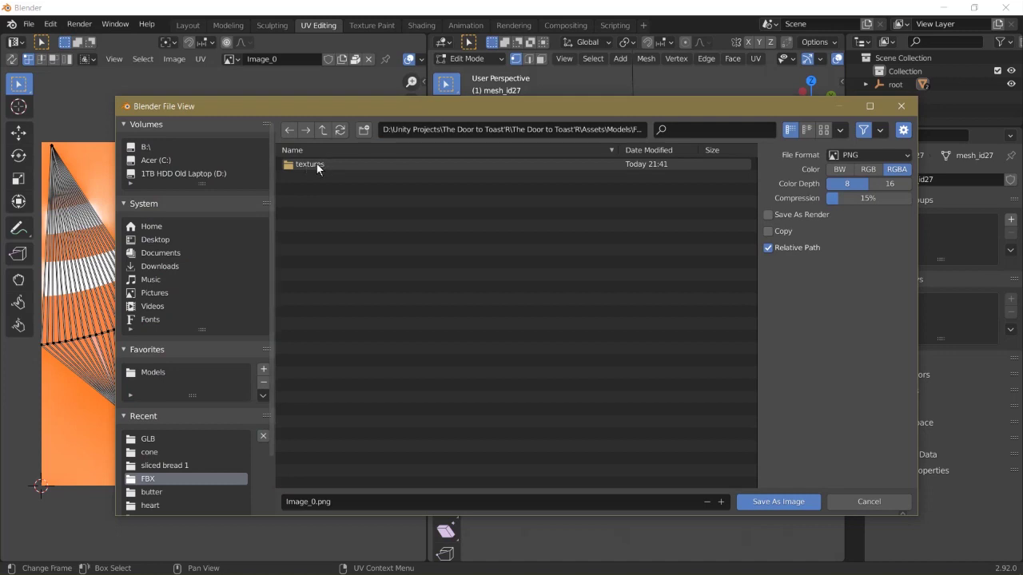
pyautogui.doubleClick(317, 163)
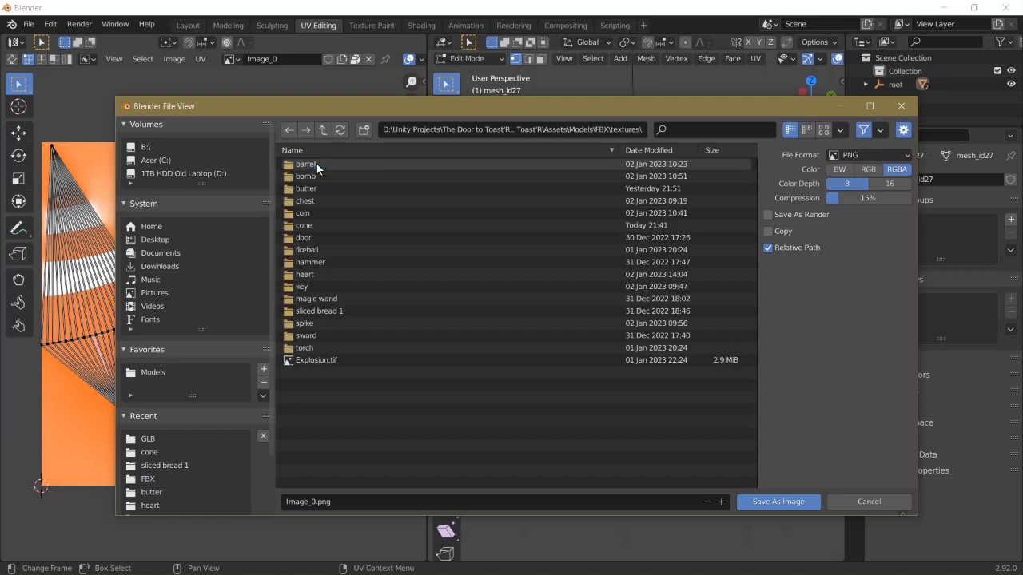
pyautogui.click(363, 129)
pyautogui.write('d')
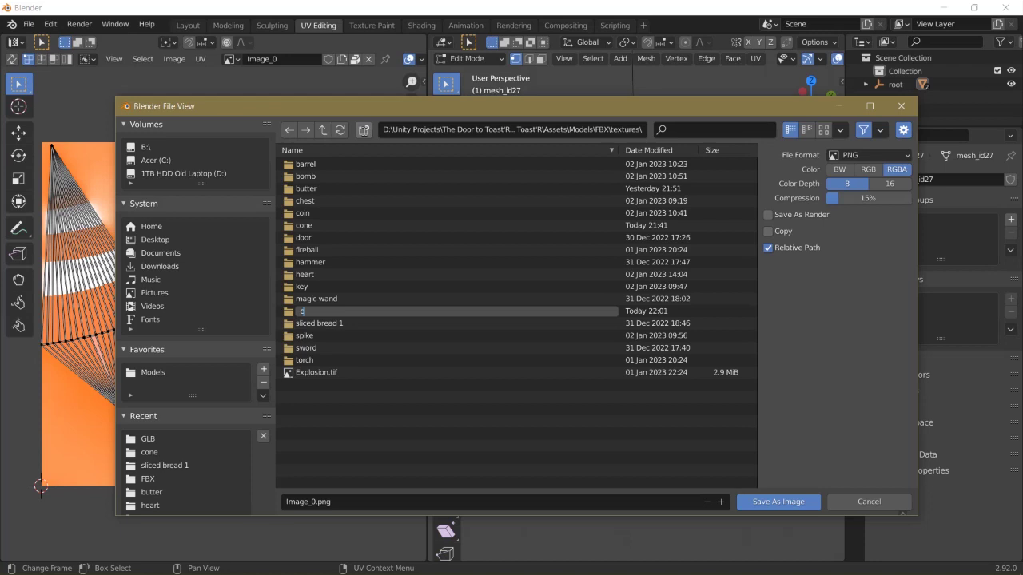
pyautogui.press('BackSpace')
pyautogui.write('cone - new')
pyautogui.press('Return')
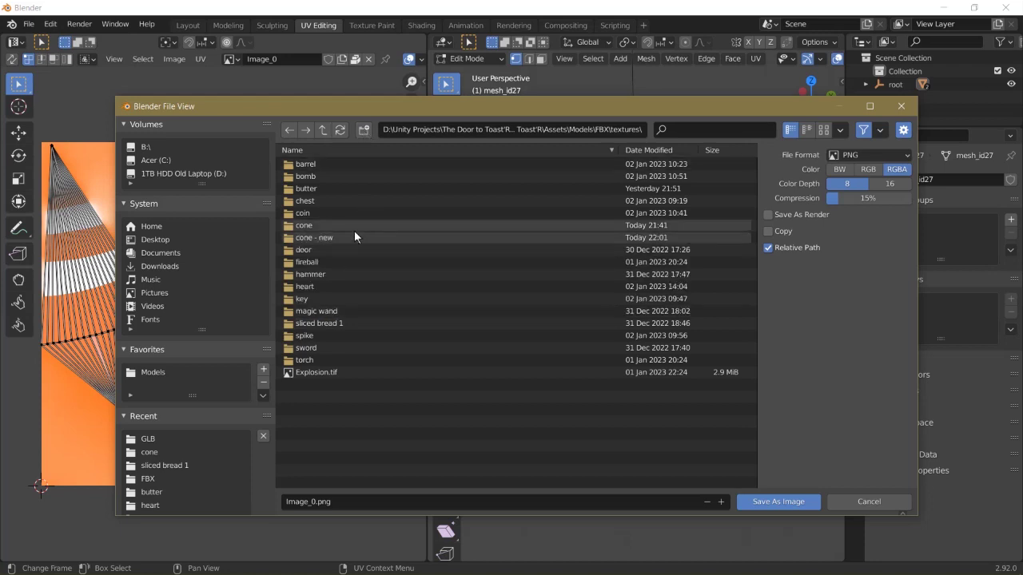
pyautogui.doubleClick(314, 236)
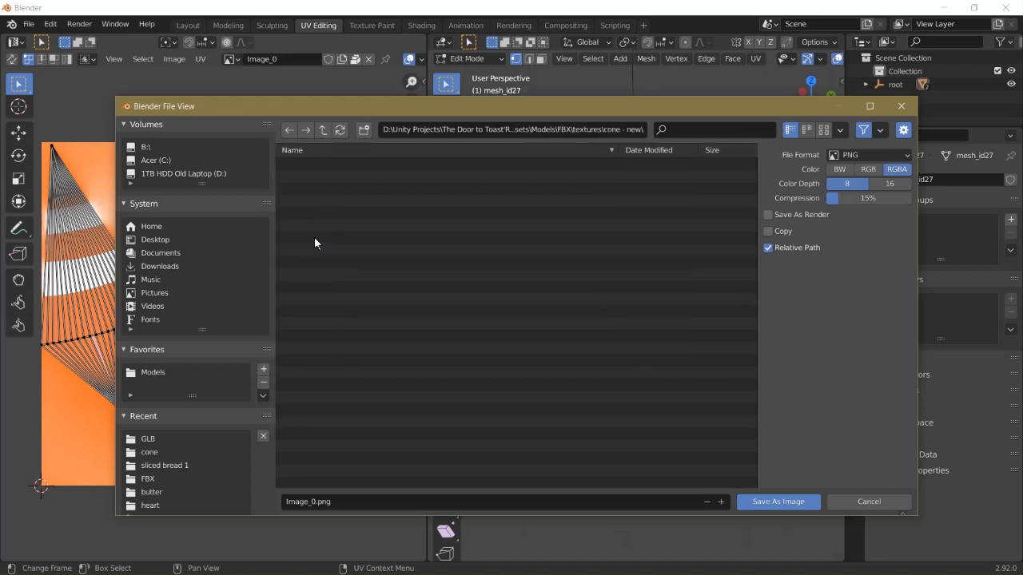
# Rename the image to cone middle.png and save it there
pyautogui.click(303, 501)
pyautogui.click(303, 501)
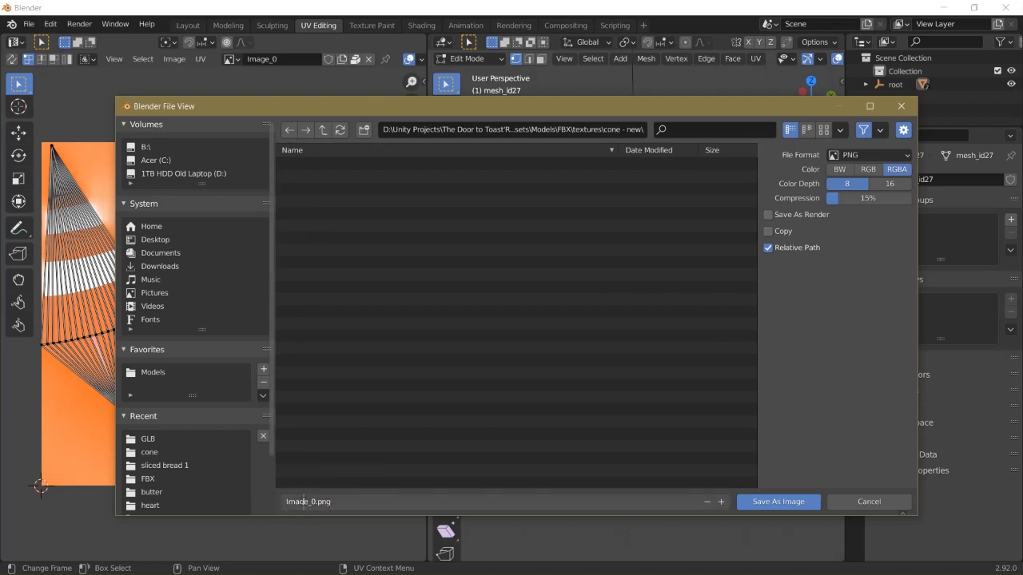
pyautogui.doubleClick(303, 501)
pyautogui.write('cone middle')
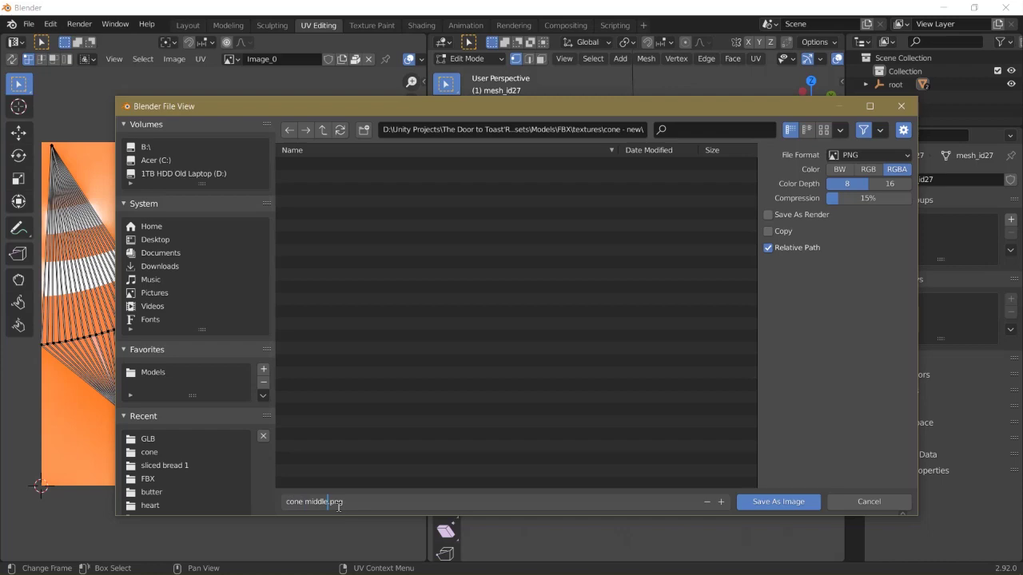
pyautogui.click(797, 504)
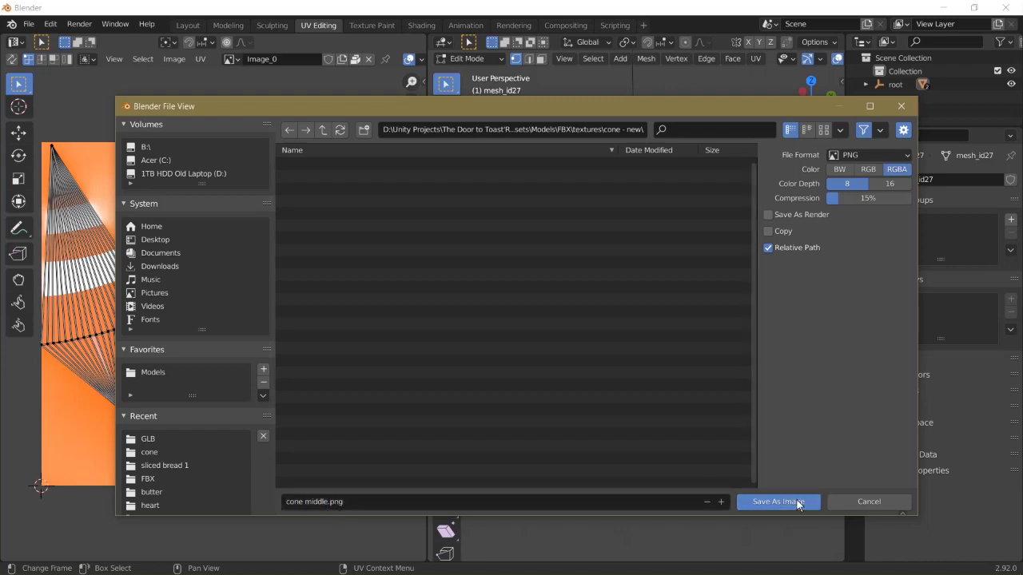
pyautogui.click(797, 503)
# Return to Object Mode, toggle Edit Mode on the square base, then select all objects
pyautogui.press('Tab')
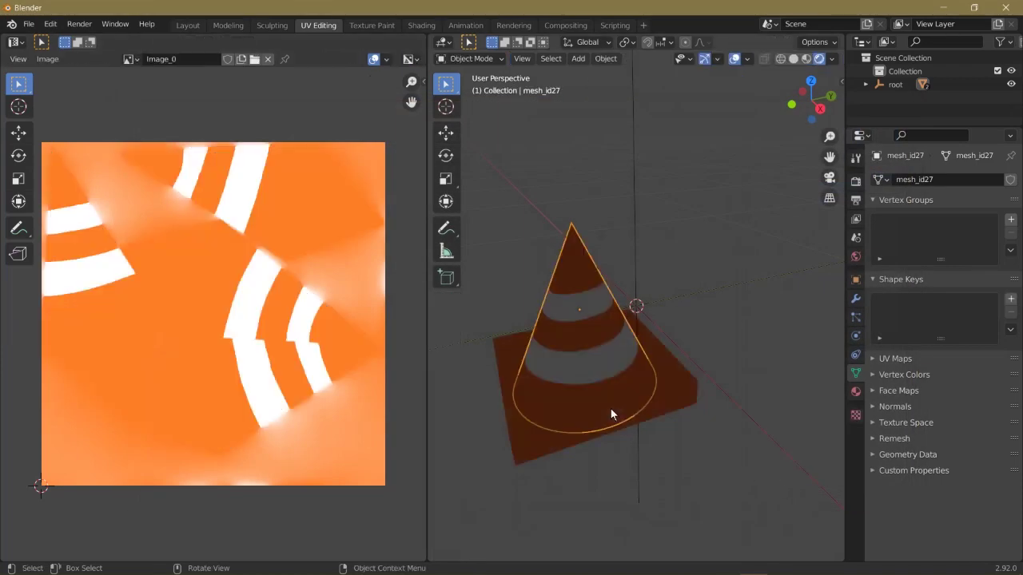
pyautogui.click(684, 391)
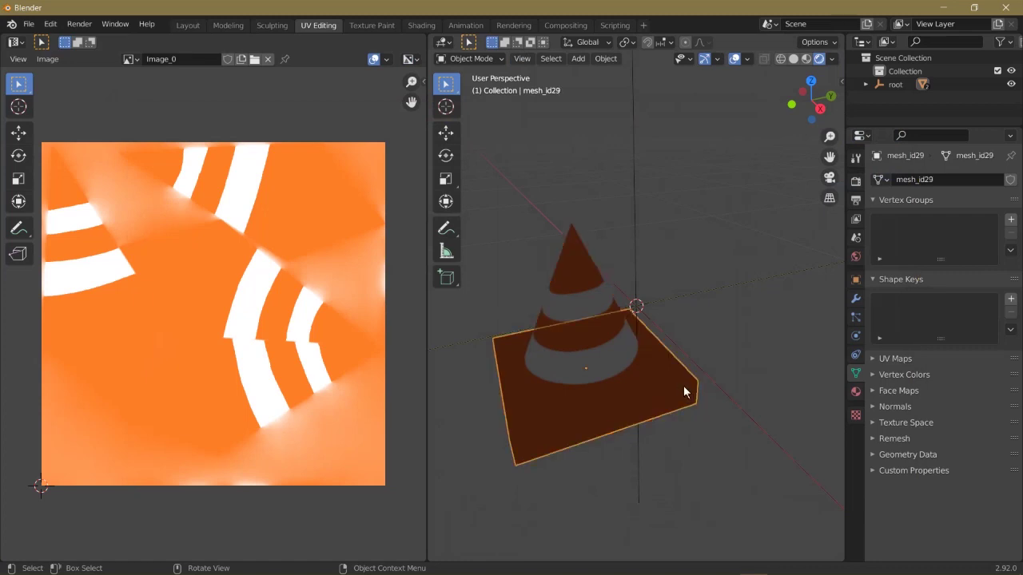
pyautogui.press('Tab')
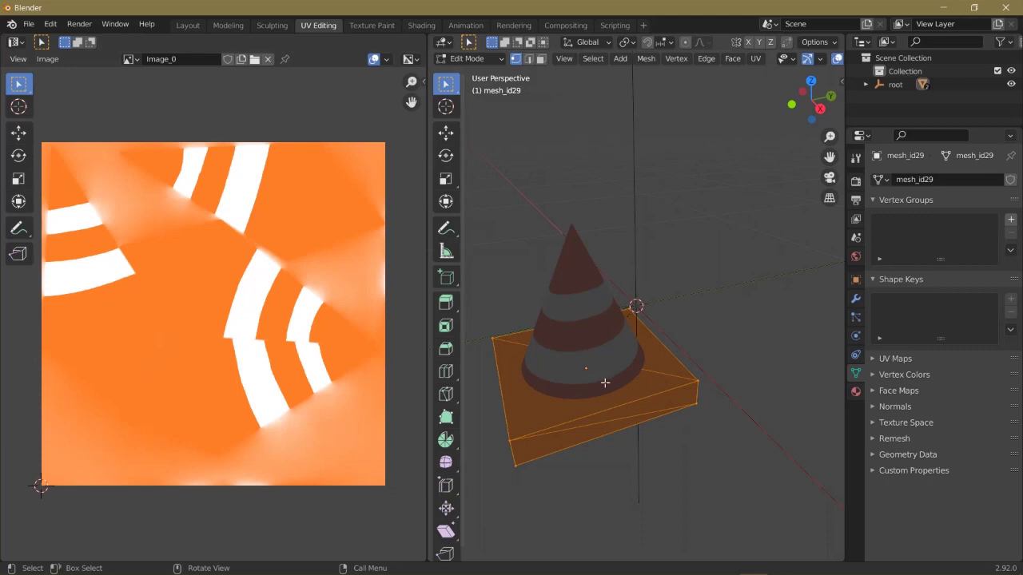
pyautogui.press('Tab')
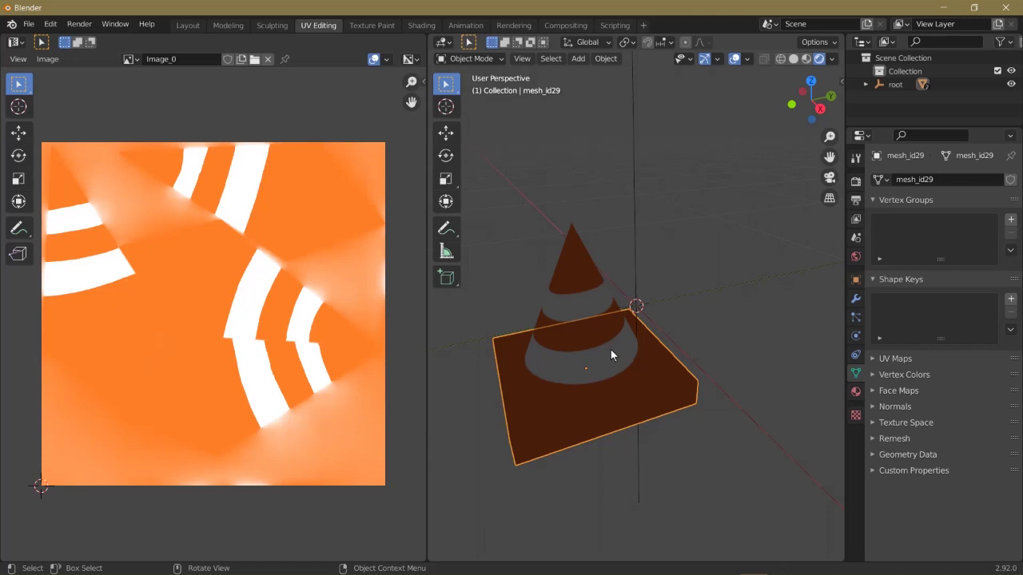
pyautogui.press('a')
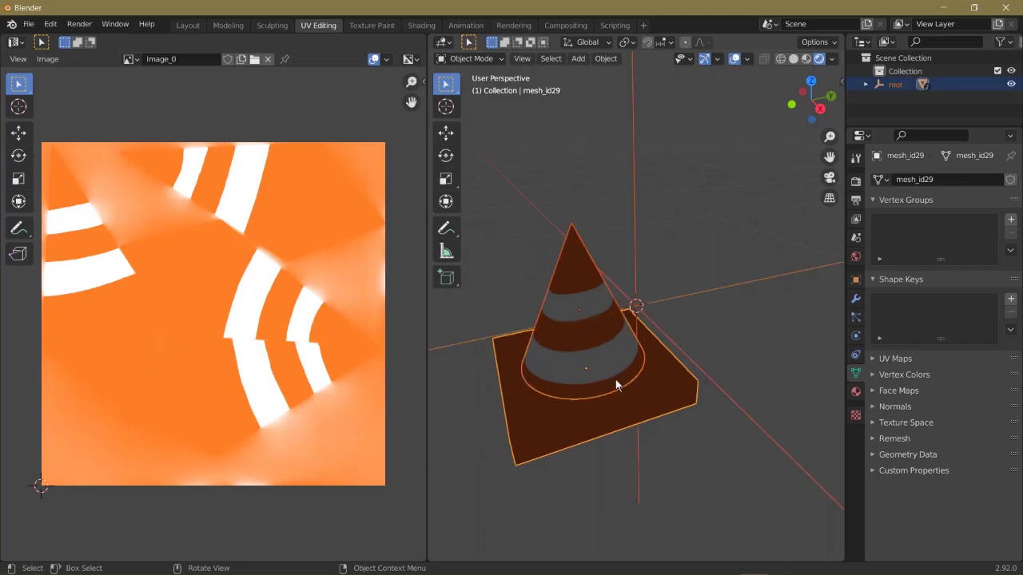
pyautogui.click(29, 24)
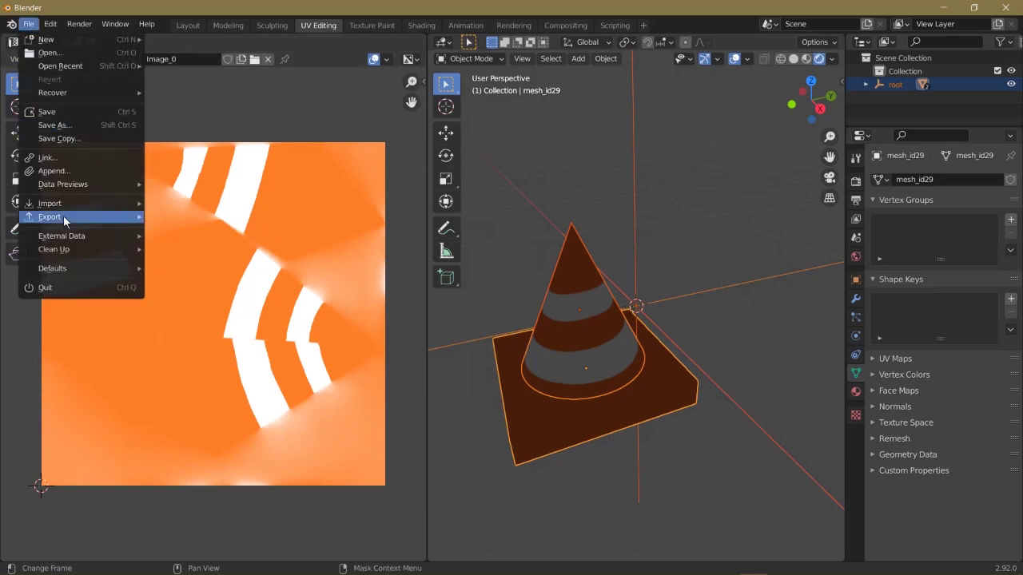
# Start an FBX export into Models/FBX with the file name cone.fbx
pyautogui.moveTo(64, 219)
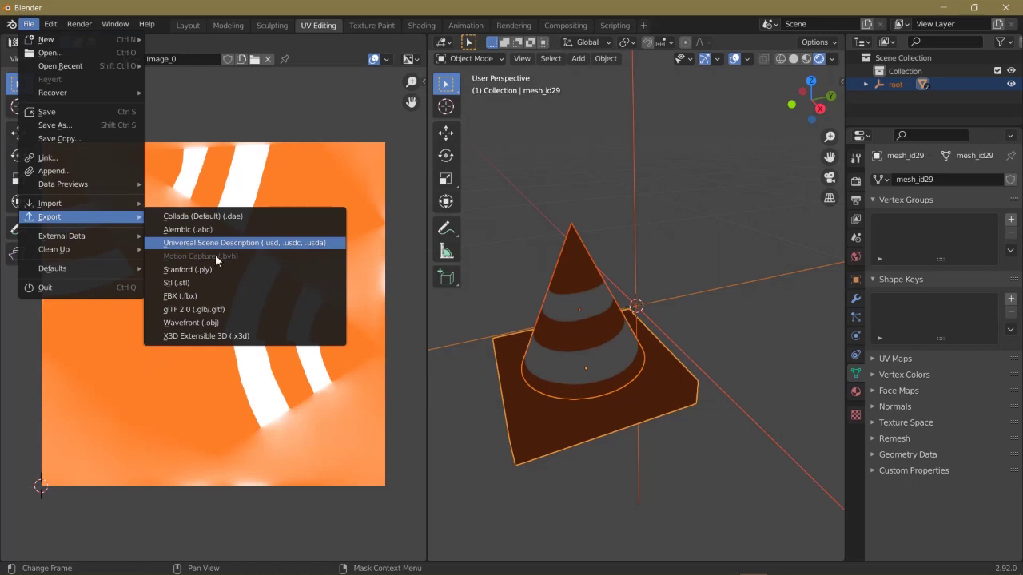
pyautogui.click(189, 297)
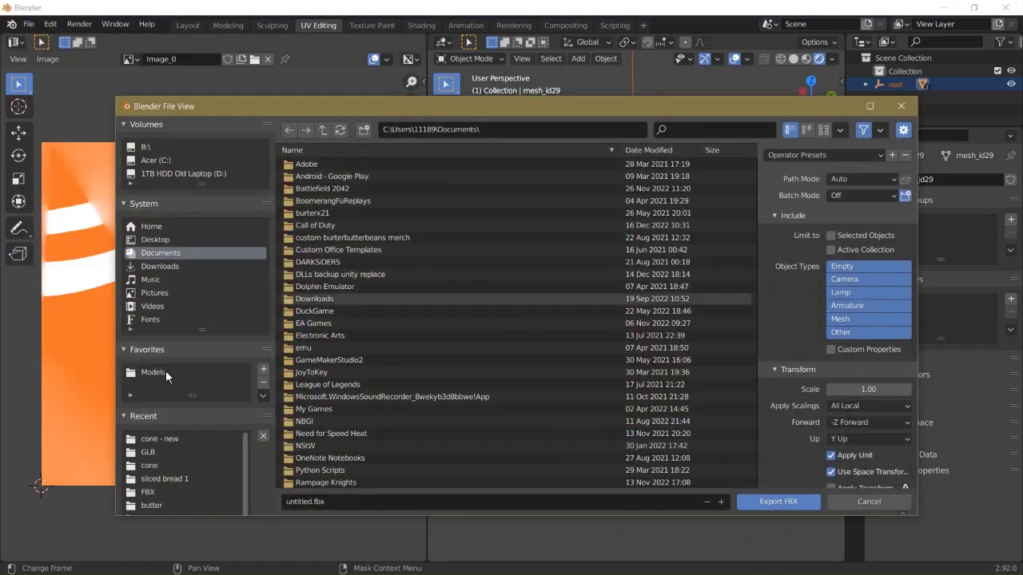
pyautogui.click(154, 372)
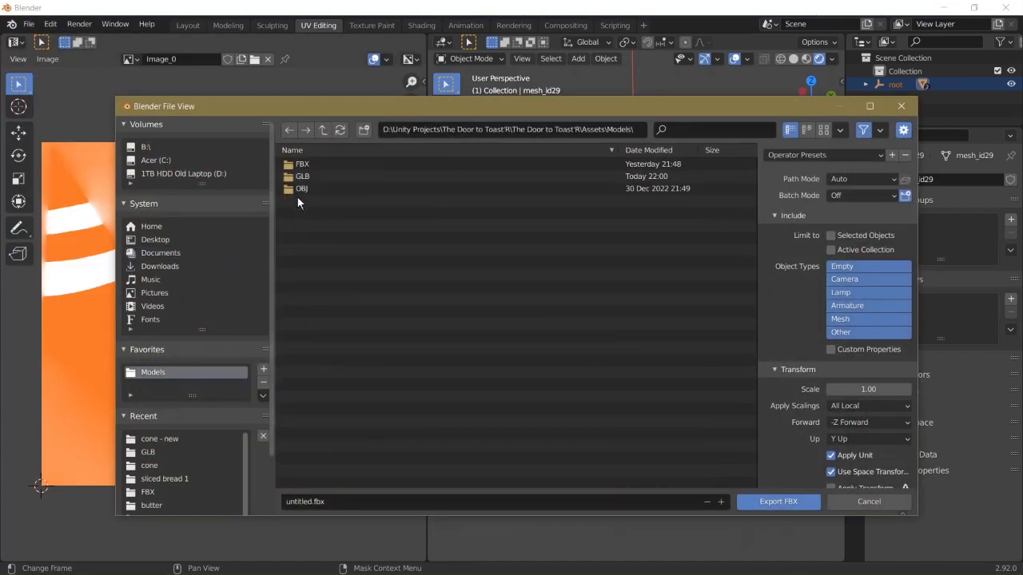
pyautogui.doubleClick(318, 164)
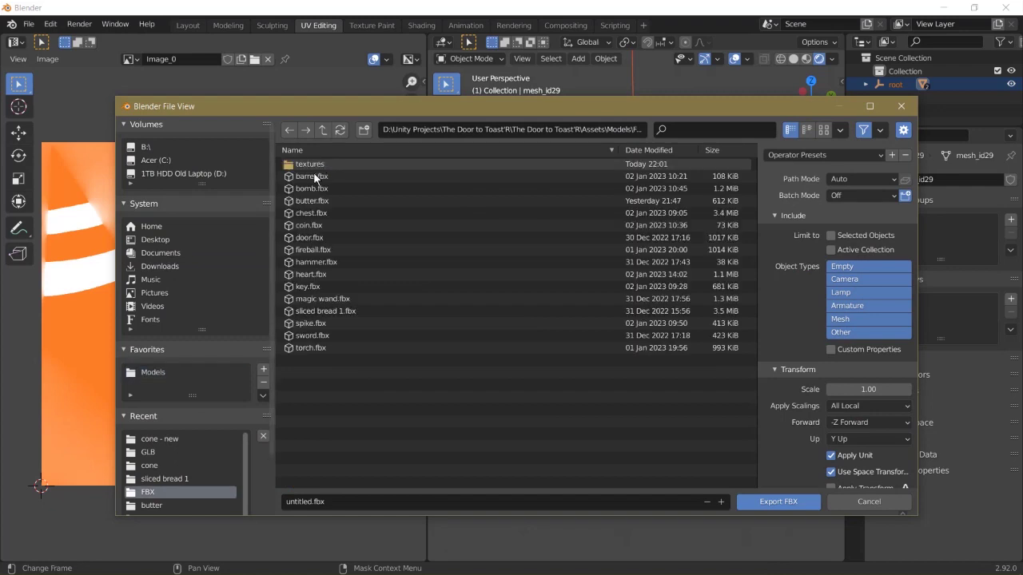
pyautogui.click(296, 502)
pyautogui.write('cone')
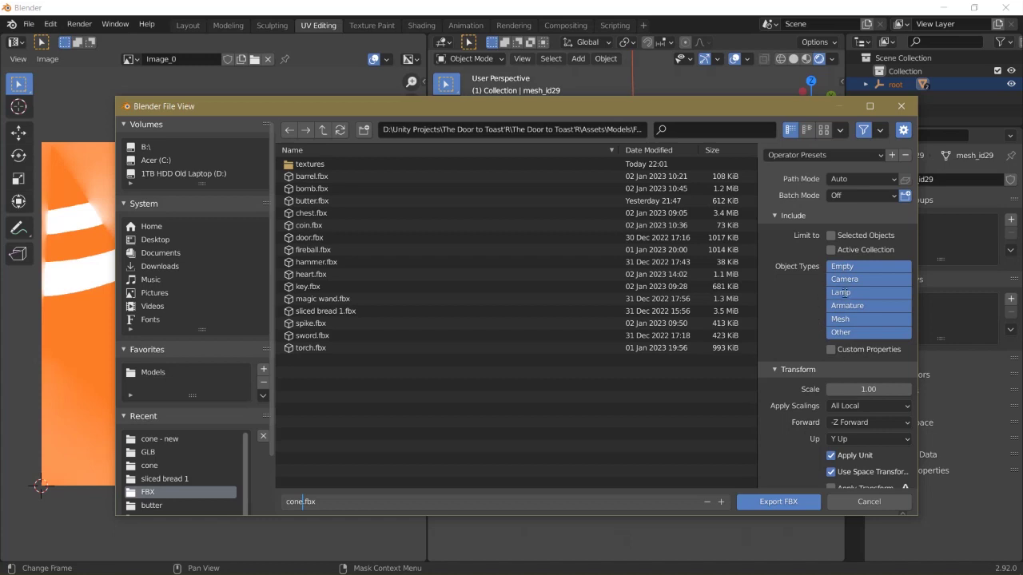
pyautogui.click(849, 308)
# Limit the export to selected Armature and Mesh objects and export cone.fbx
pyautogui.click(848, 310)
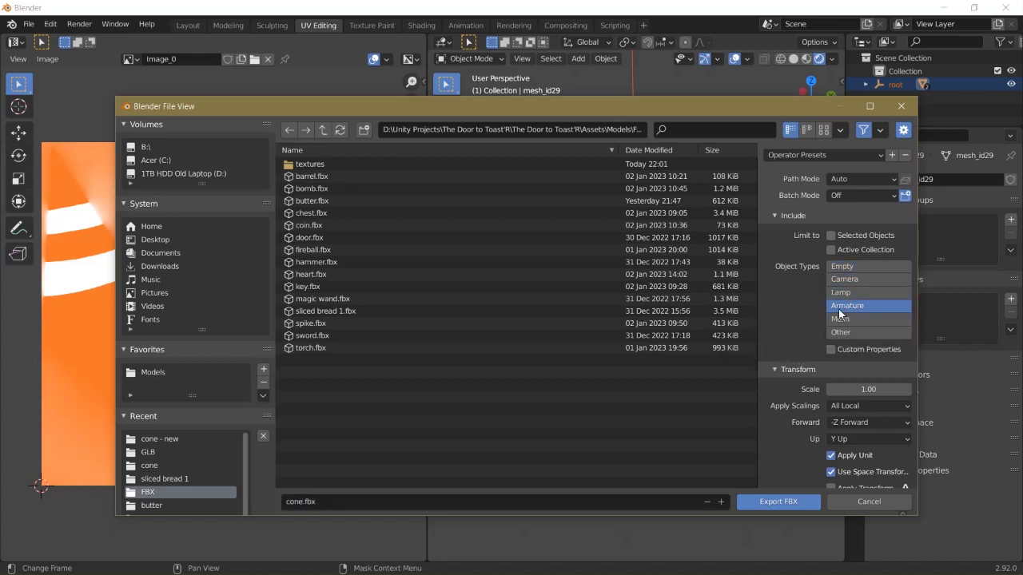
pyautogui.keyDown('shift'); pyautogui.click(837, 314); pyautogui.keyUp('shift')
pyautogui.click(832, 236)
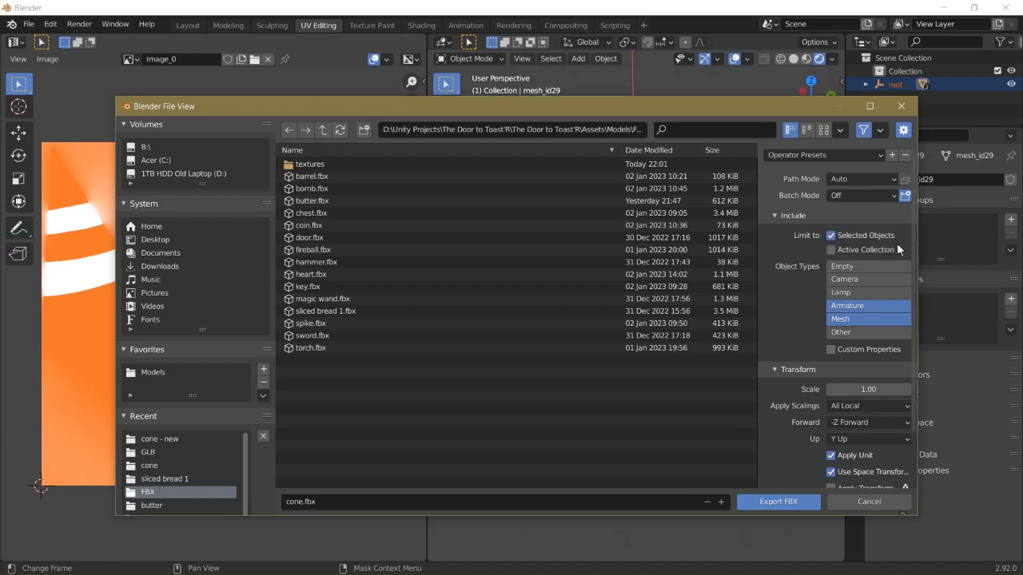
pyautogui.scroll(-2, 780, 271)
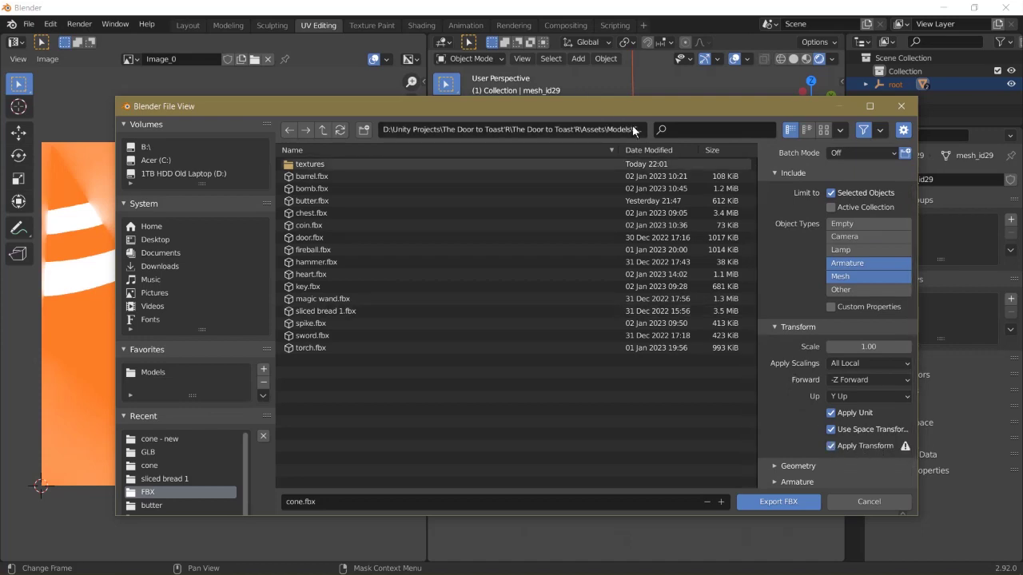
pyautogui.moveTo(637, 109); pyautogui.dragTo(484, 409)
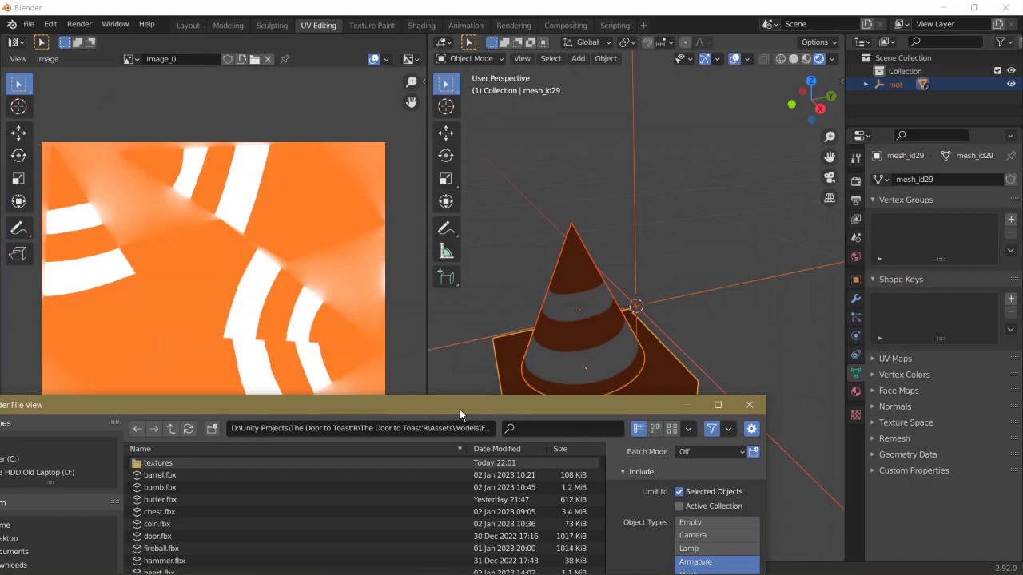
pyautogui.moveTo(464, 408); pyautogui.dragTo(599, 79)
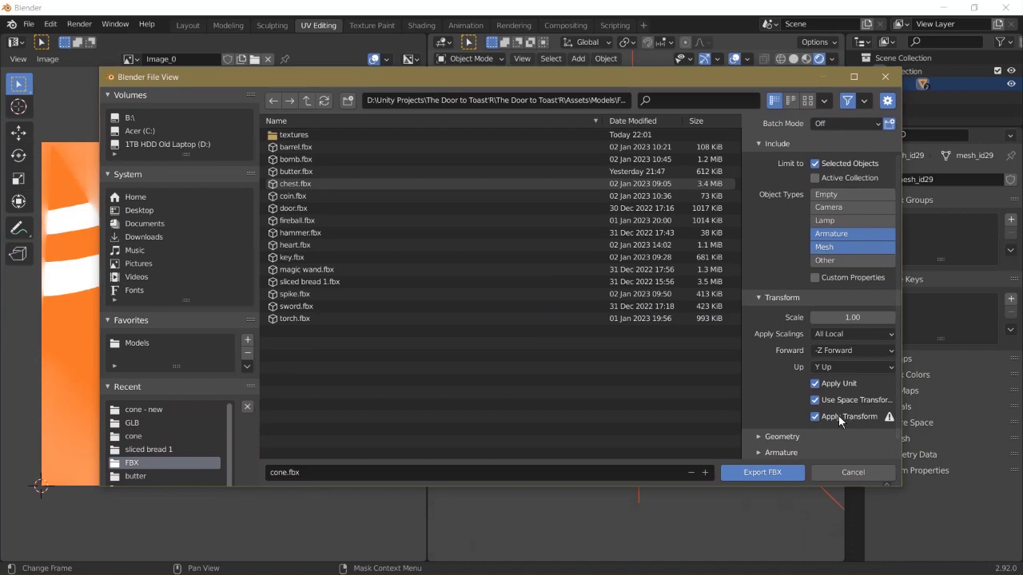
pyautogui.click(751, 473)
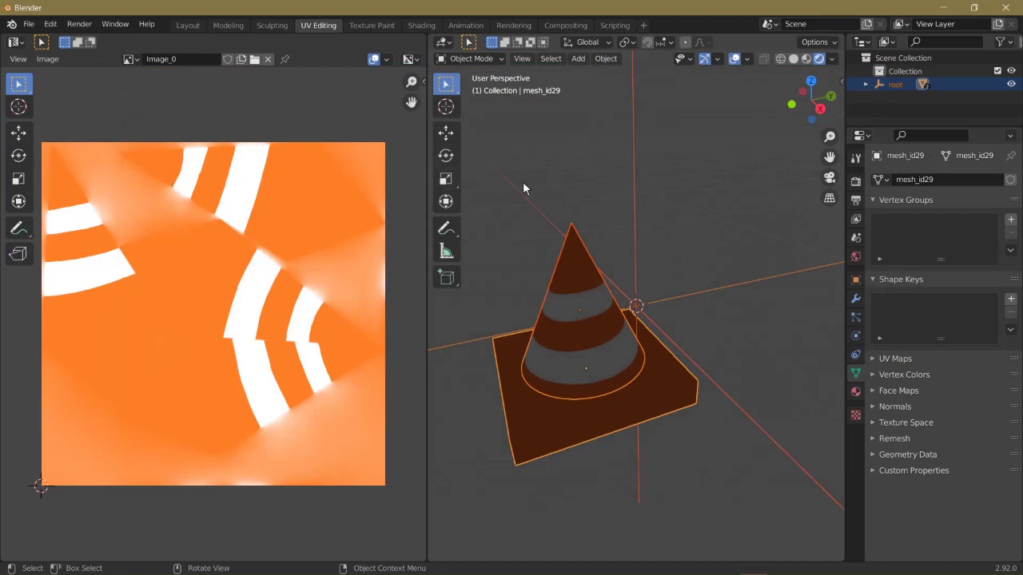
pyautogui.click(678, 563)
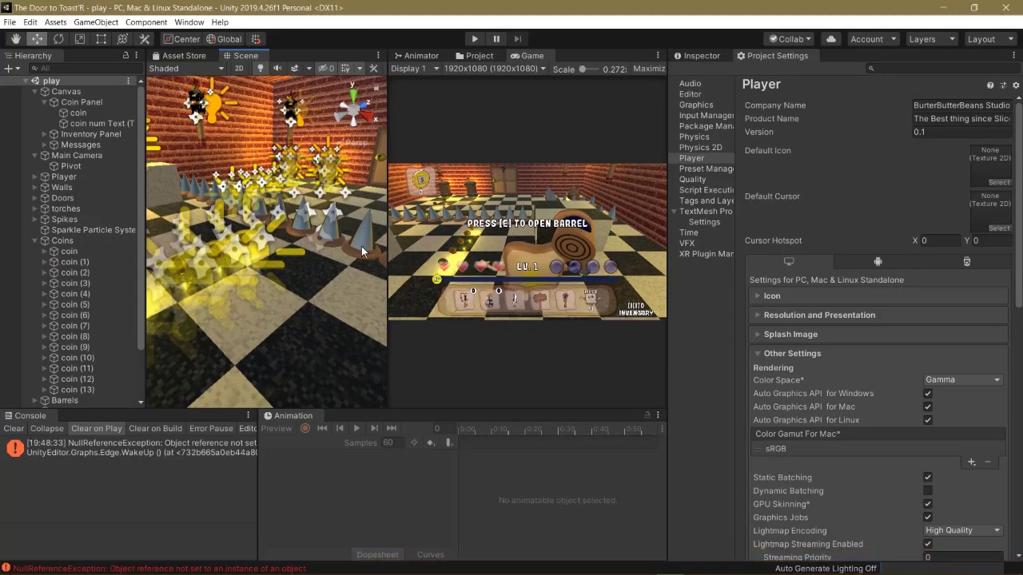
# Drag the cone asset from Assets/Models/FBX into the Scene view
pyautogui.click(480, 55)
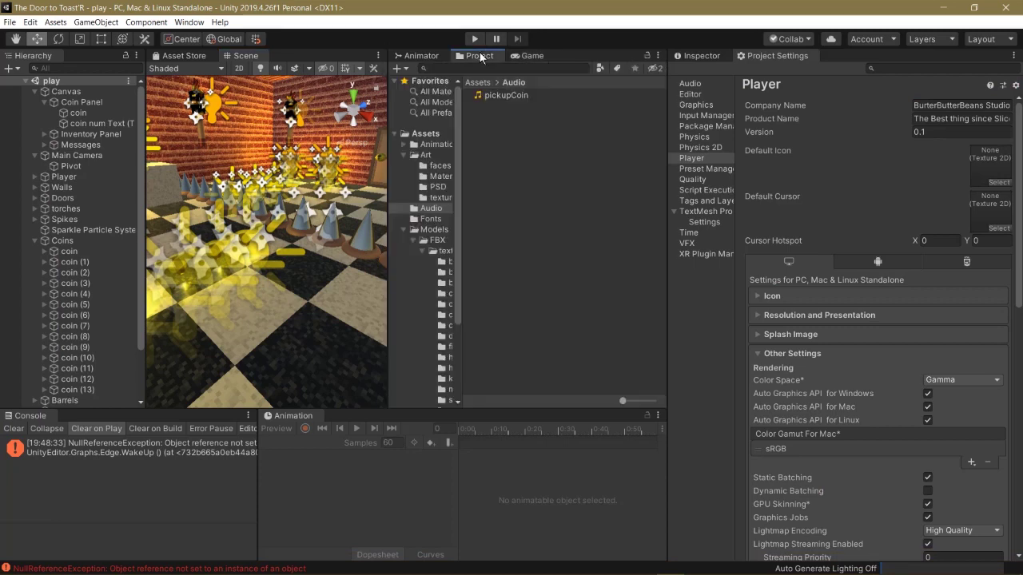
pyautogui.moveTo(461, 173); pyautogui.dragTo(515, 190)
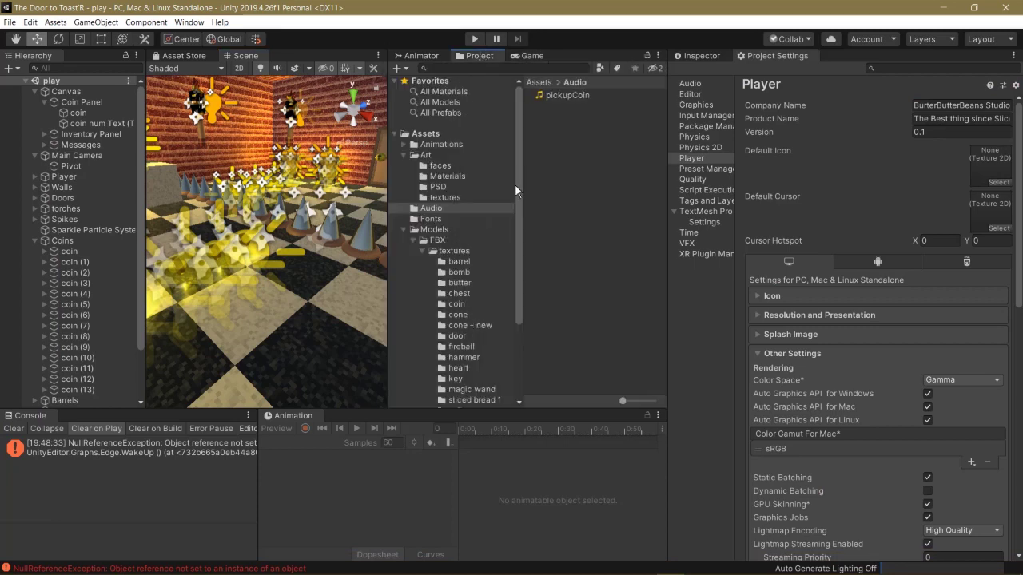
pyautogui.click(439, 240)
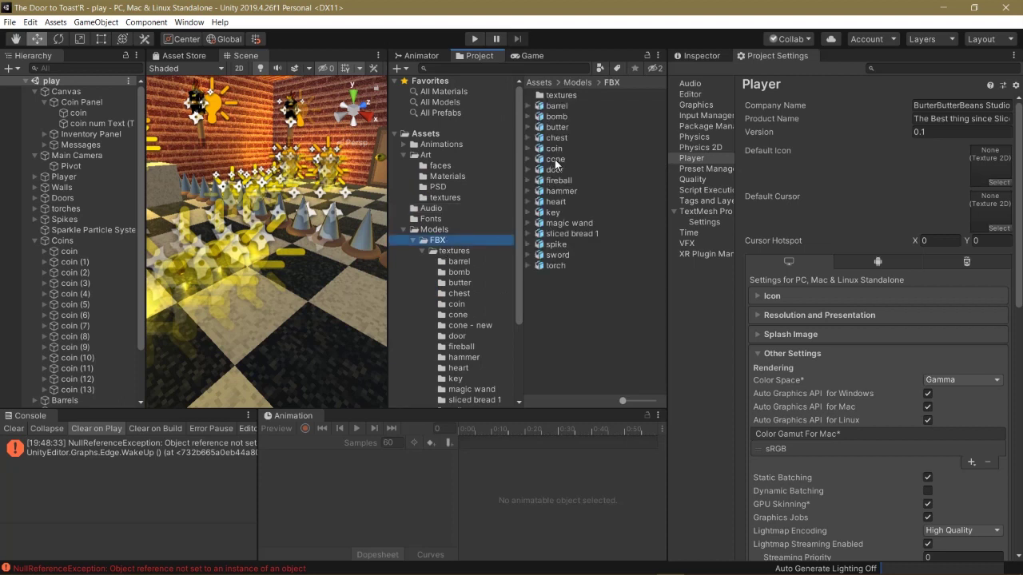
pyautogui.moveTo(562, 159); pyautogui.dragTo(289, 349)
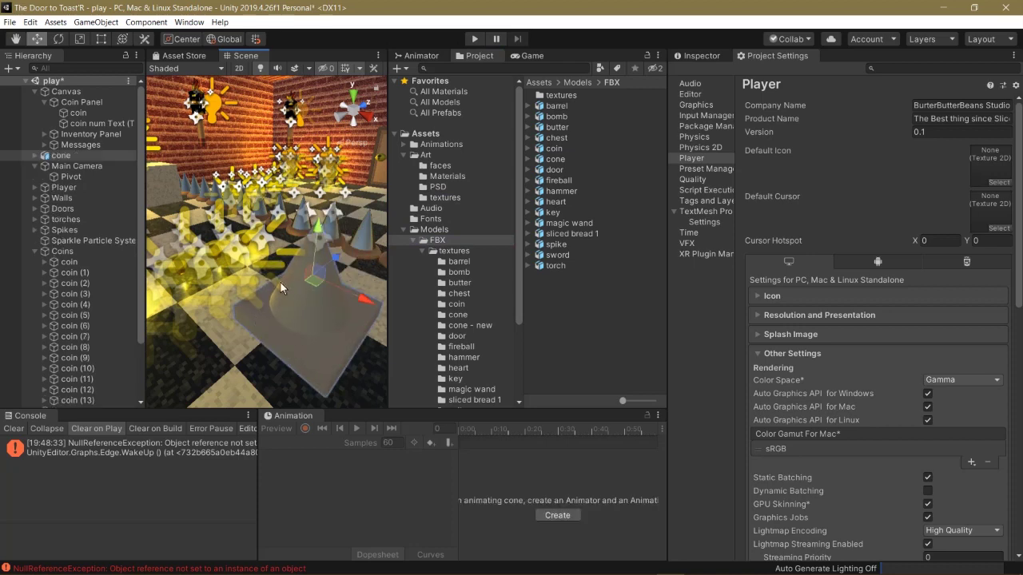
# Widen the Scene view, hide gizmo icons, and navigate around the placed cone
pyautogui.moveTo(386, 93); pyautogui.dragTo(480, 93)
pyautogui.click(422, 69)
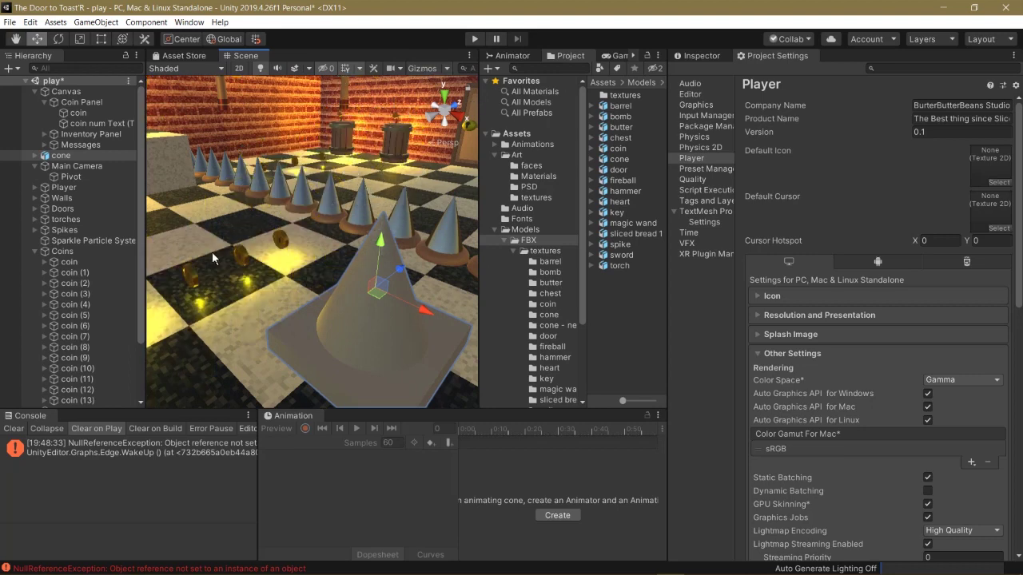
pyautogui.moveTo(213, 254); pyautogui.dragTo(261, 247, button='right')
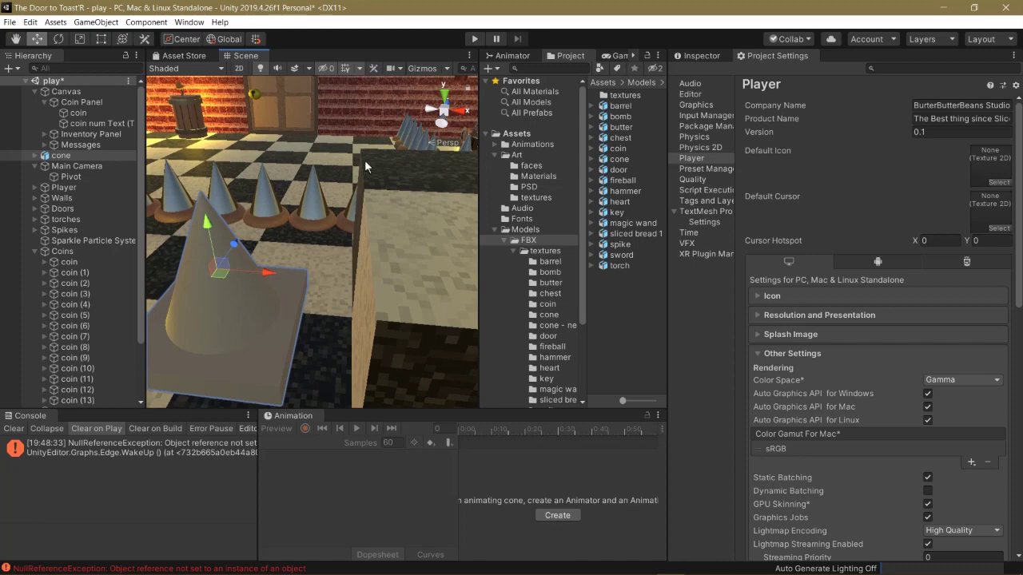
pyautogui.moveTo(365, 160); pyautogui.dragTo(300, 274, button='right')
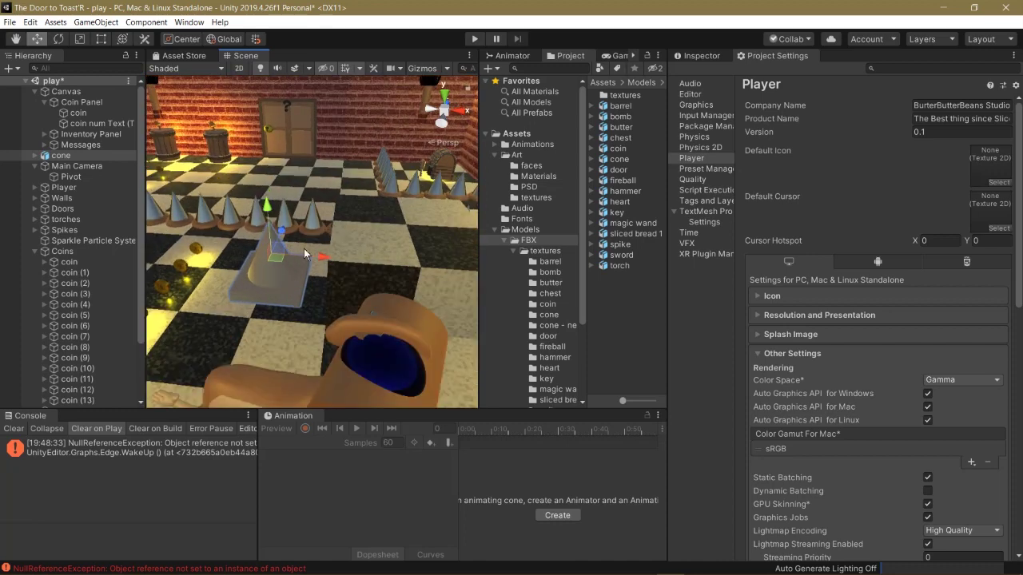
# Unpack the cone prefab in the Hierarchy and expand it to show its mesh parts
pyautogui.scroll(2, 304, 248)
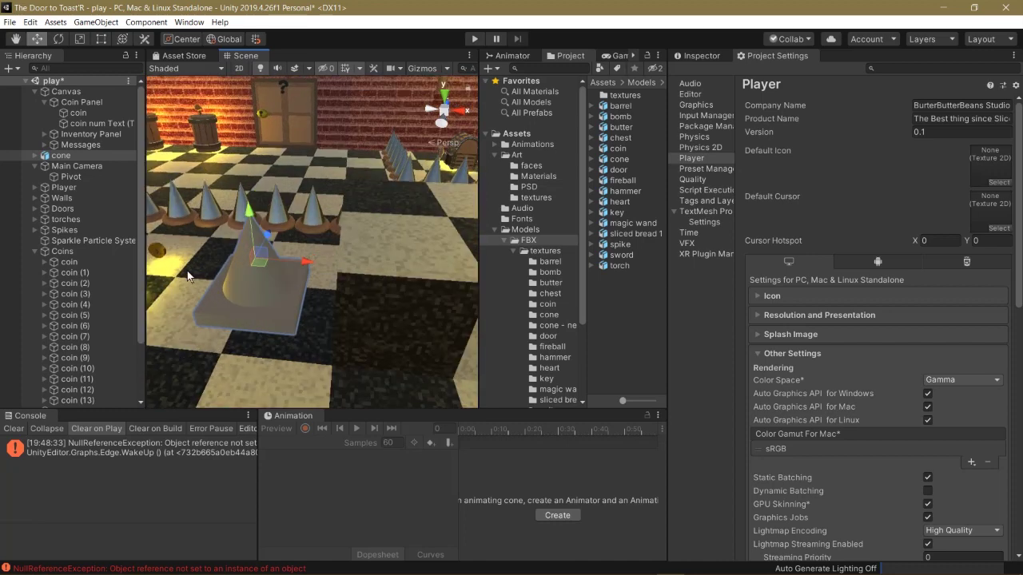
pyautogui.rightClick(58, 157)
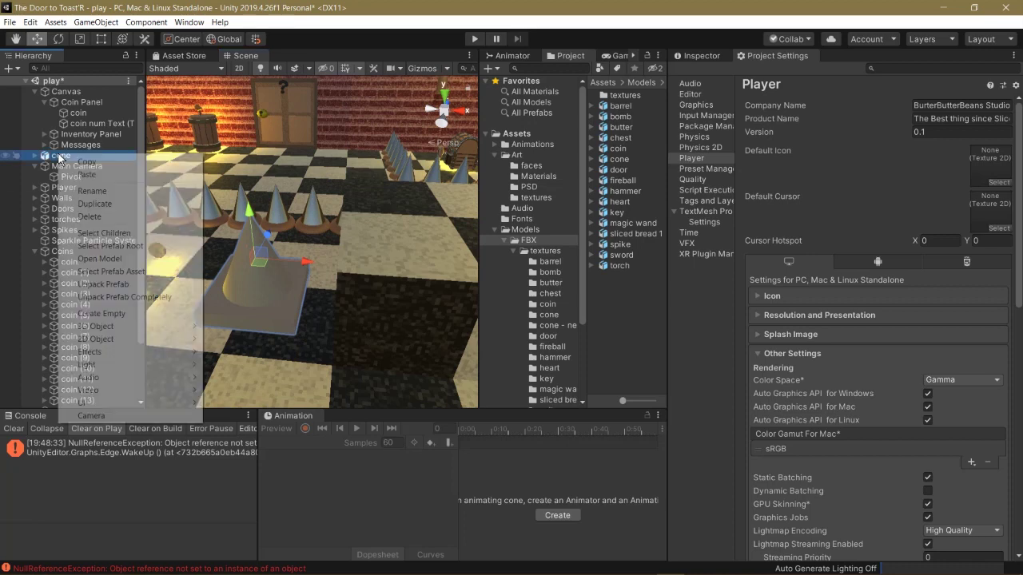
pyautogui.click(109, 287)
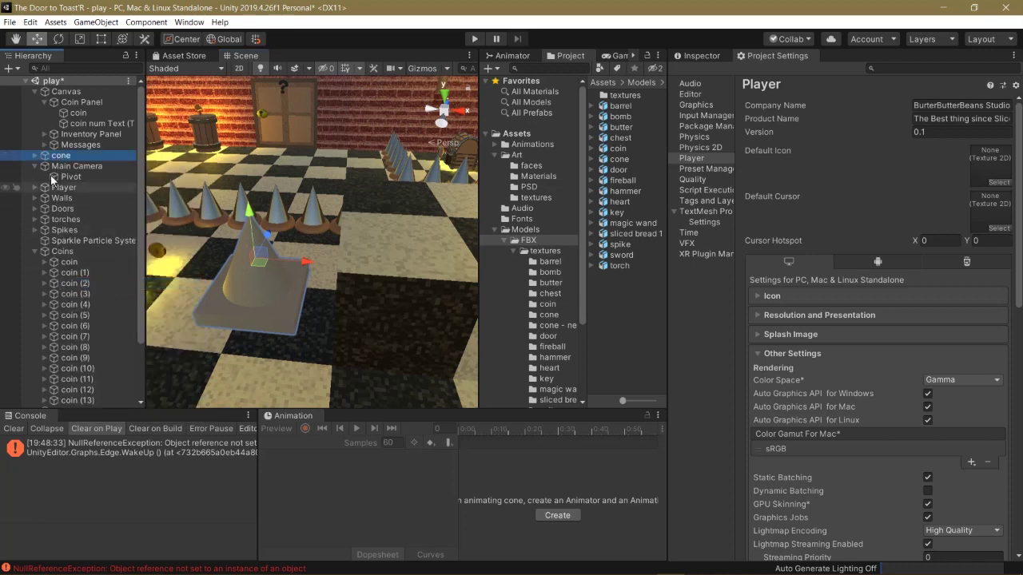
pyautogui.click(34, 156)
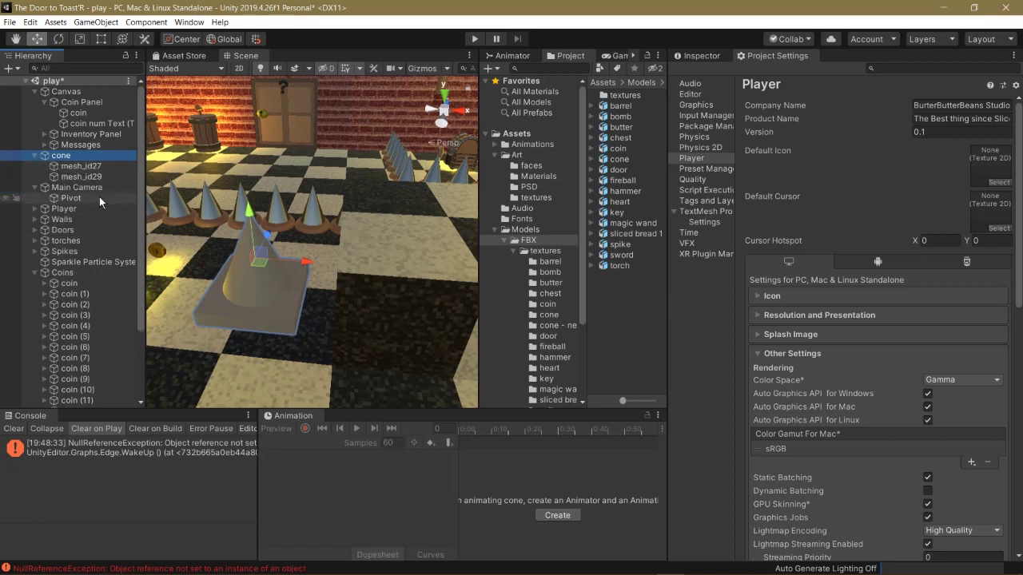
# Open the FBX/textures/cone - new folder and select the cone middle texture
pyautogui.click(543, 250)
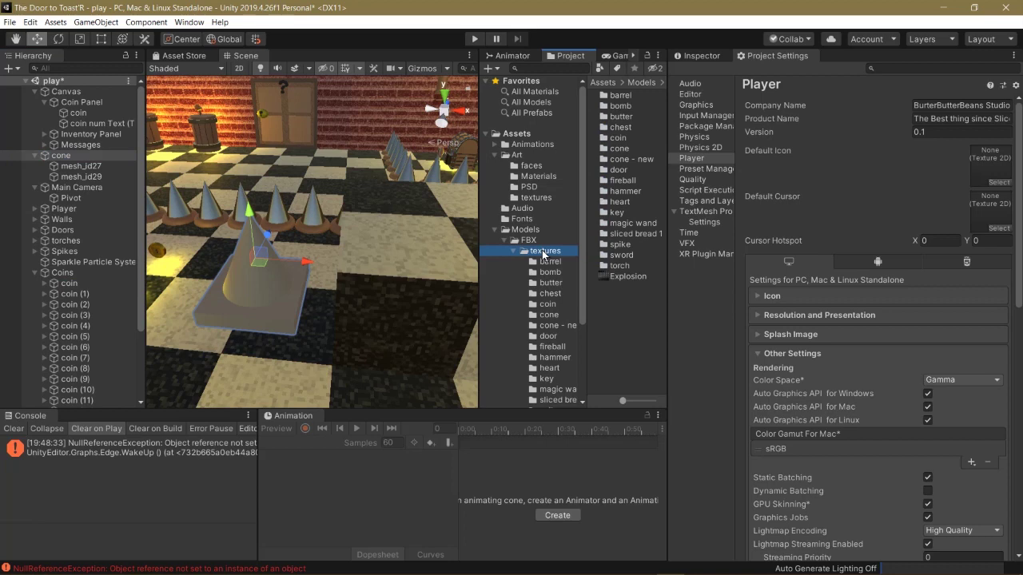
pyautogui.doubleClick(632, 158)
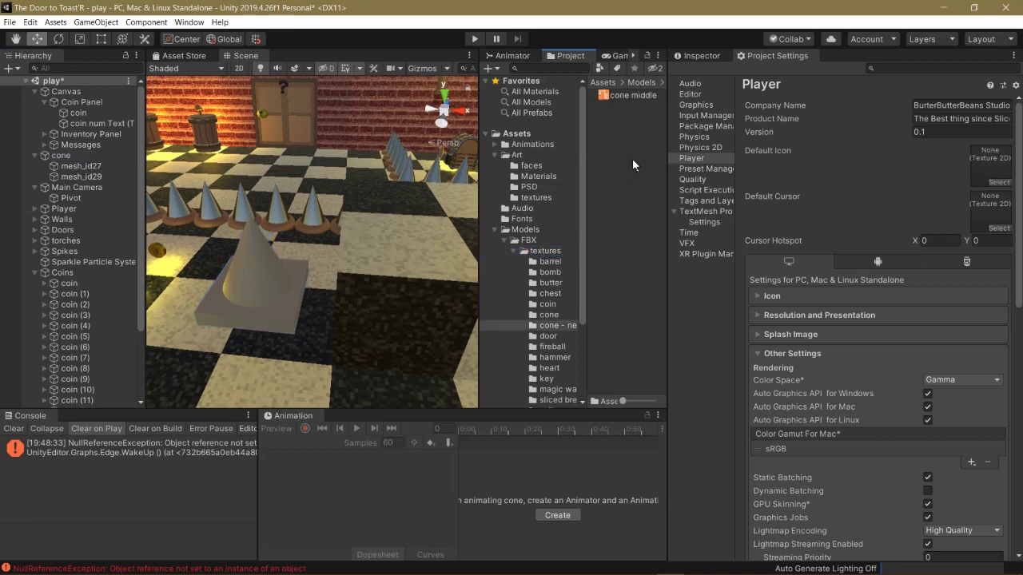
pyautogui.moveTo(477, 115); pyautogui.dragTo(373, 119)
pyautogui.click(514, 95)
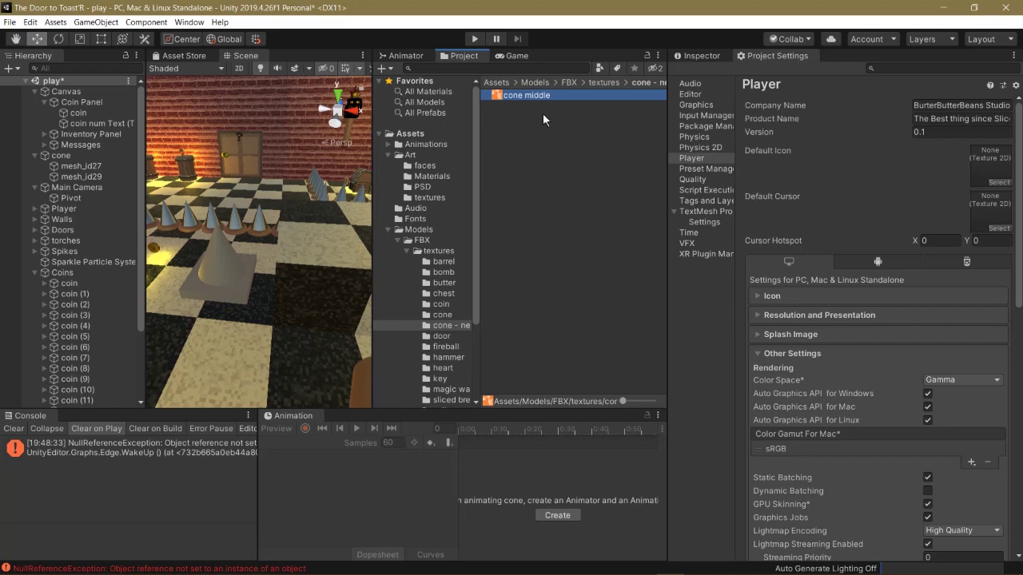
pyautogui.rightClick(543, 119)
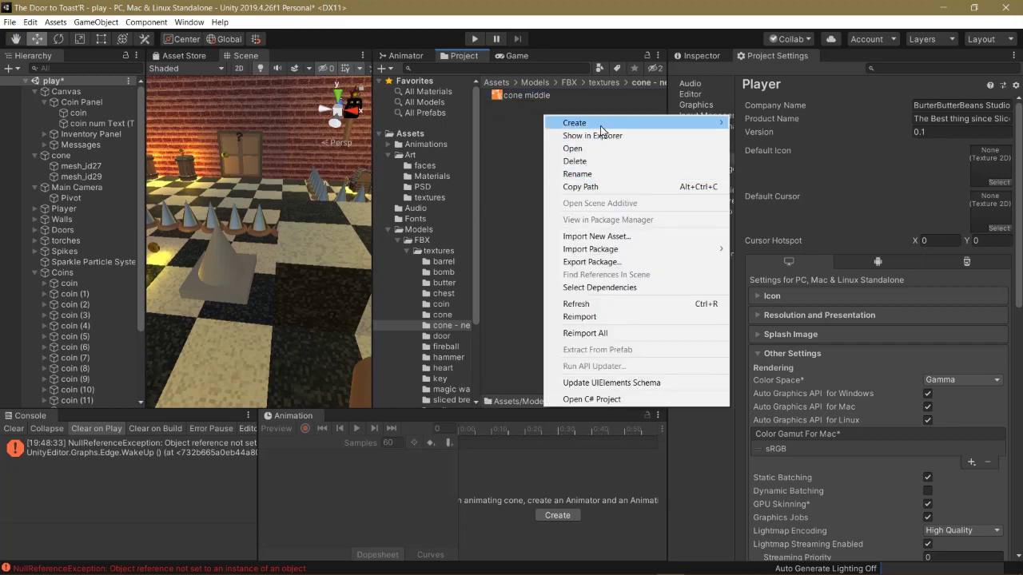
# Create a material named 'cone middle' beside the cone middle texture, then select that texture
pyautogui.moveTo(601, 129)
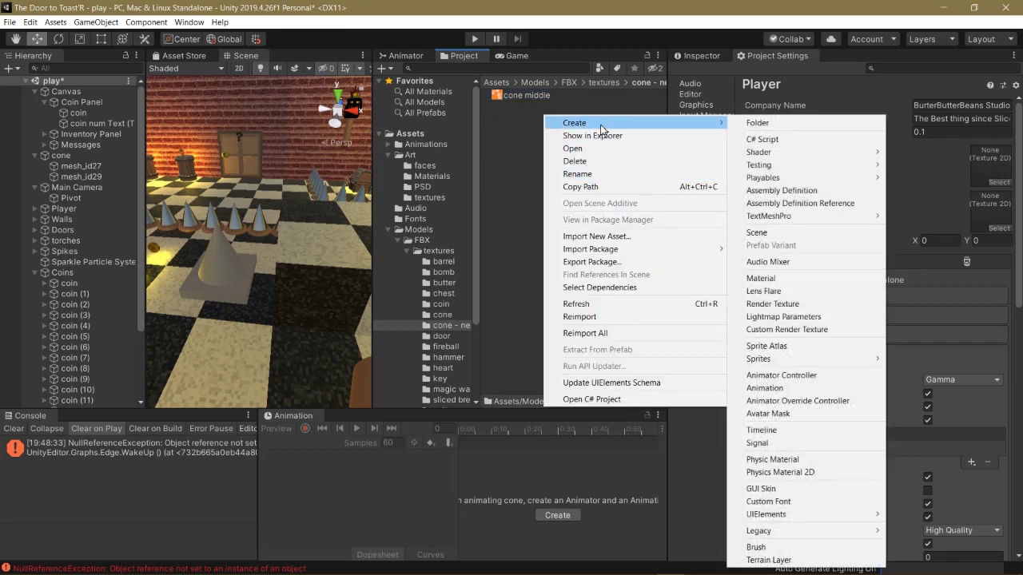
pyautogui.click(772, 281)
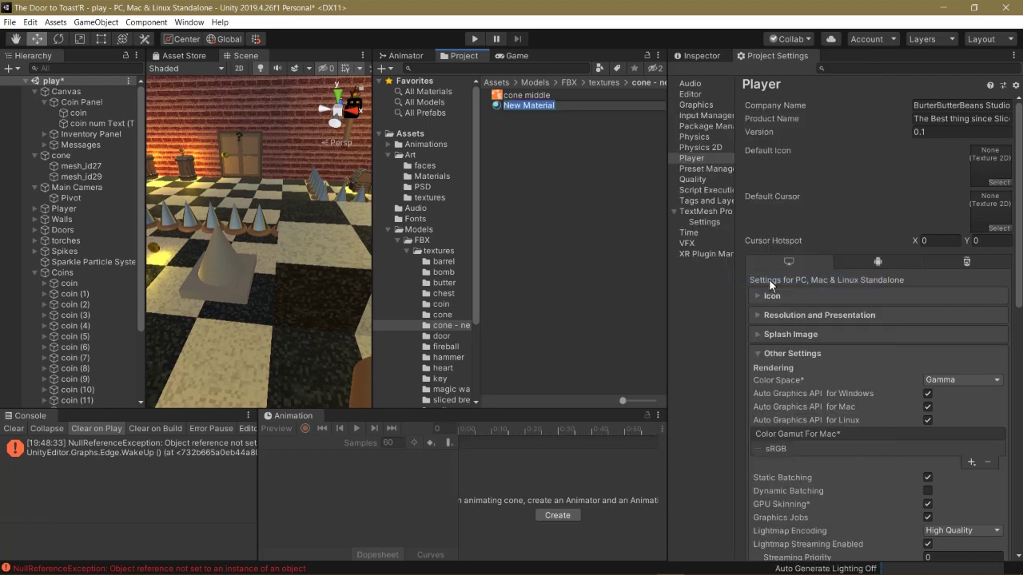
pyautogui.write('cone middl')
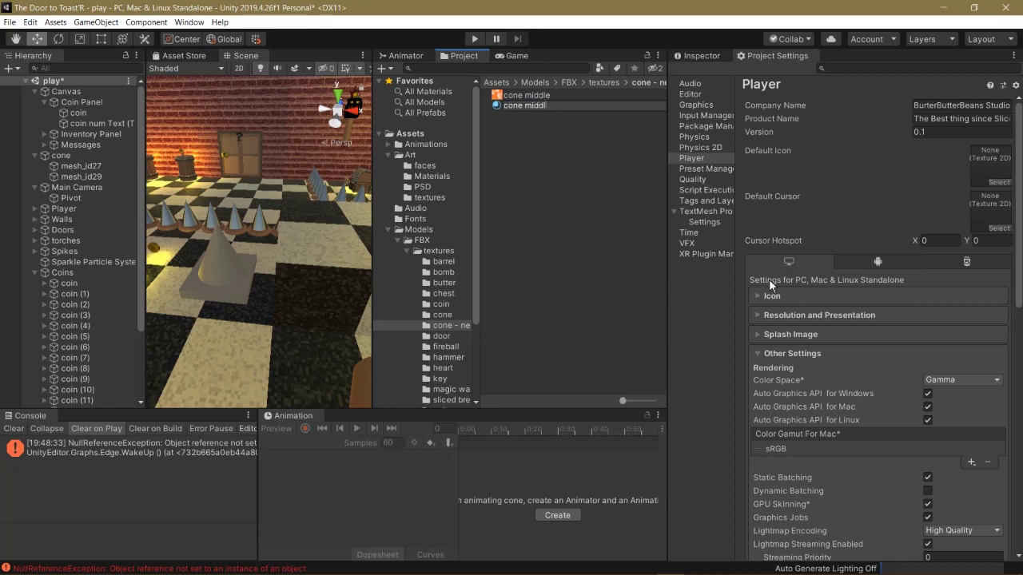
pyautogui.write('e')
pyautogui.press('Return')
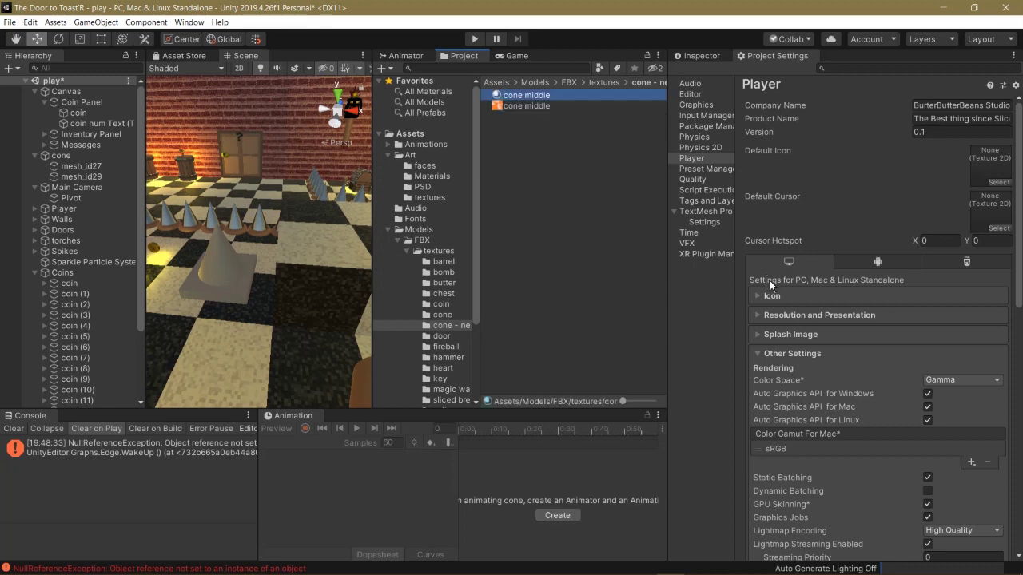
pyautogui.click(506, 106)
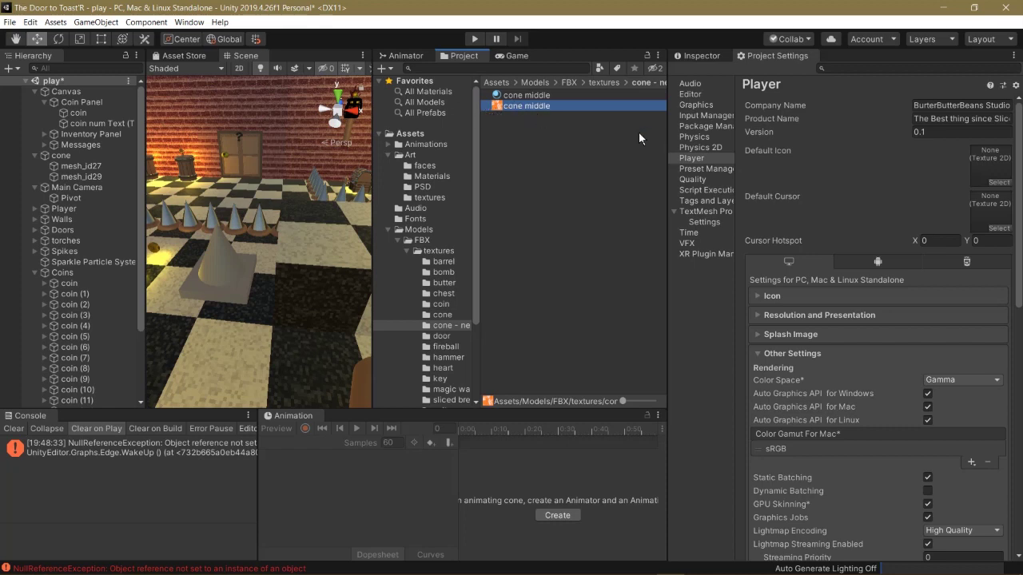
pyautogui.click(689, 57)
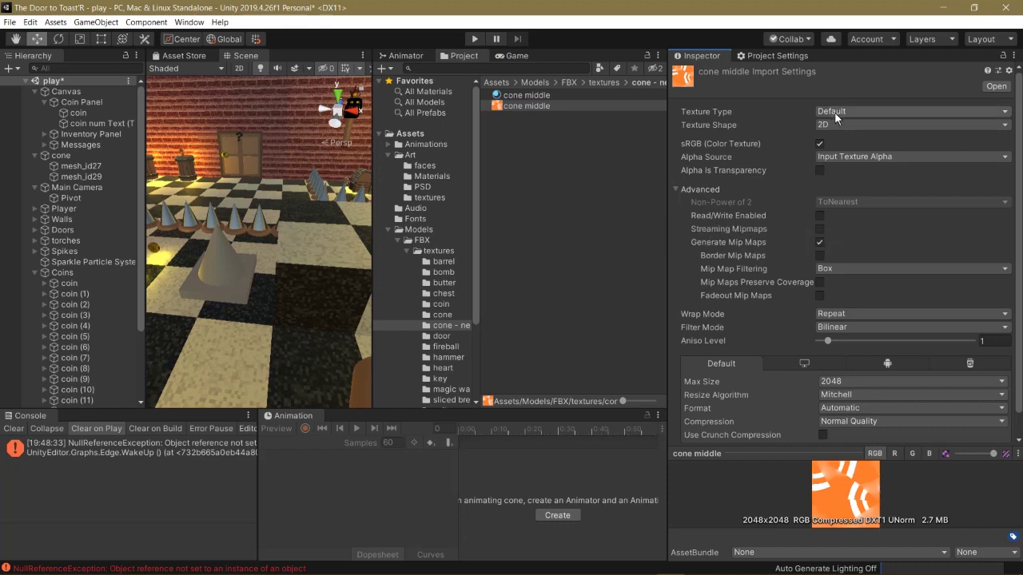
# Apply Point (no filter) filtering and crunch compression to the cone middle texture
pyautogui.click(834, 328)
pyautogui.click(847, 338)
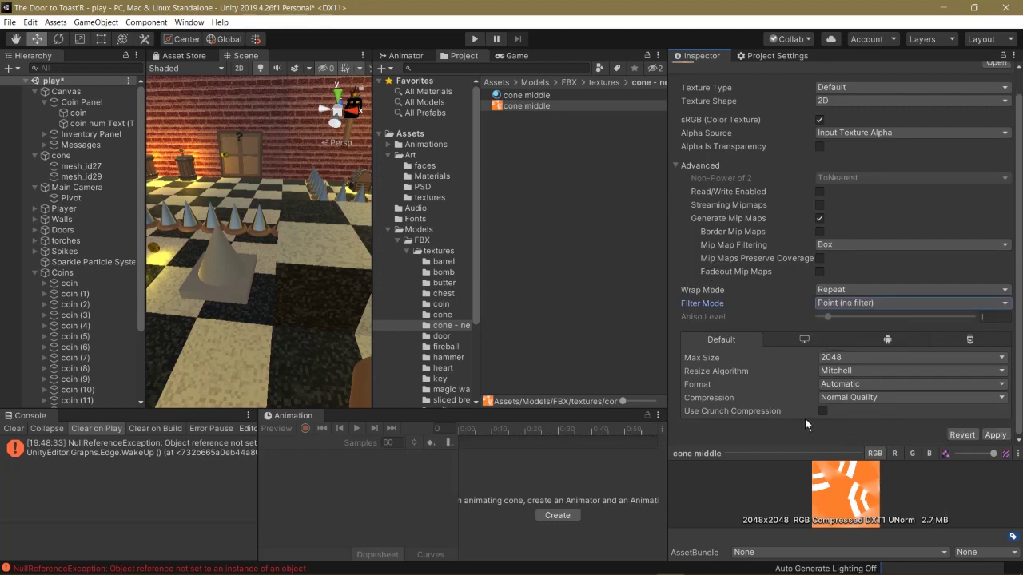
pyautogui.click(825, 411)
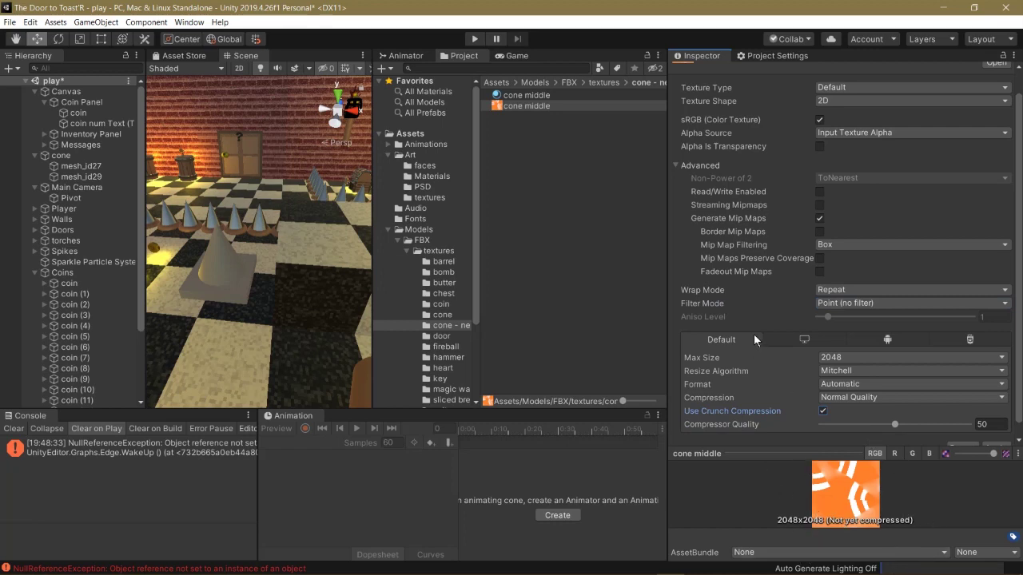
pyautogui.scroll(-1, 754, 333)
pyautogui.click(997, 436)
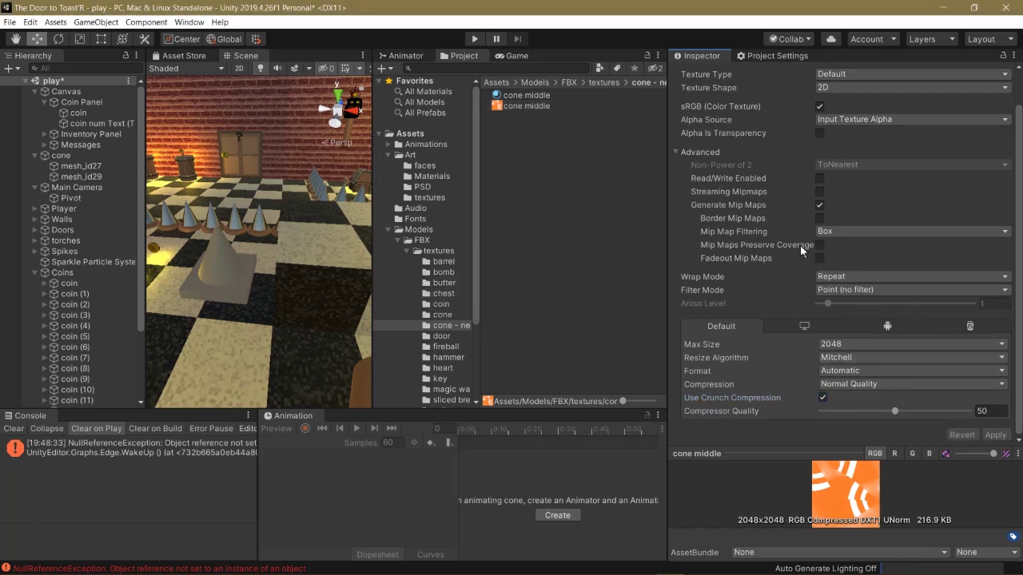
# Assign the cone middle texture as the Albedo map of the 'cone middle' material
pyautogui.click(439, 305)
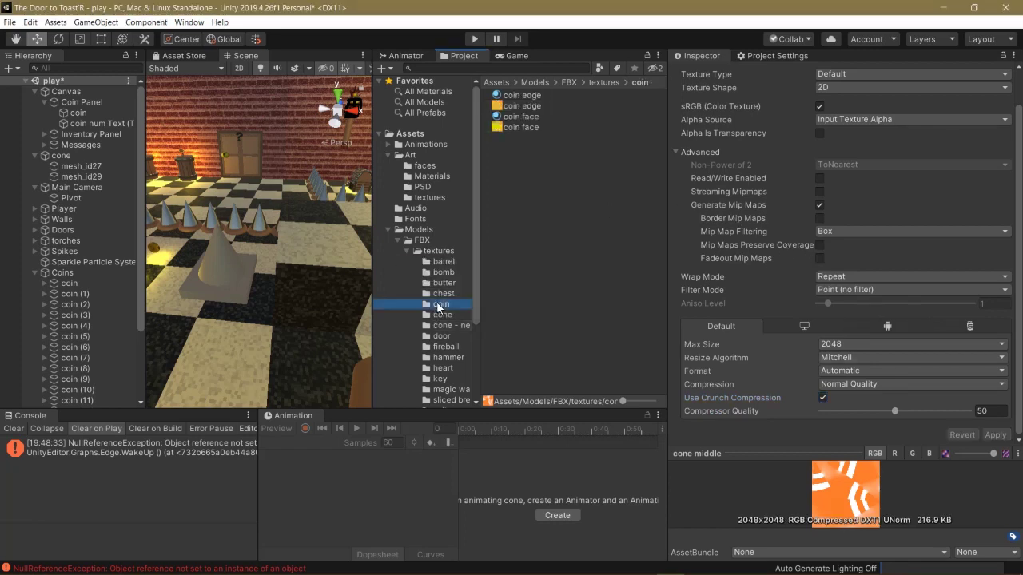
pyautogui.click(521, 105)
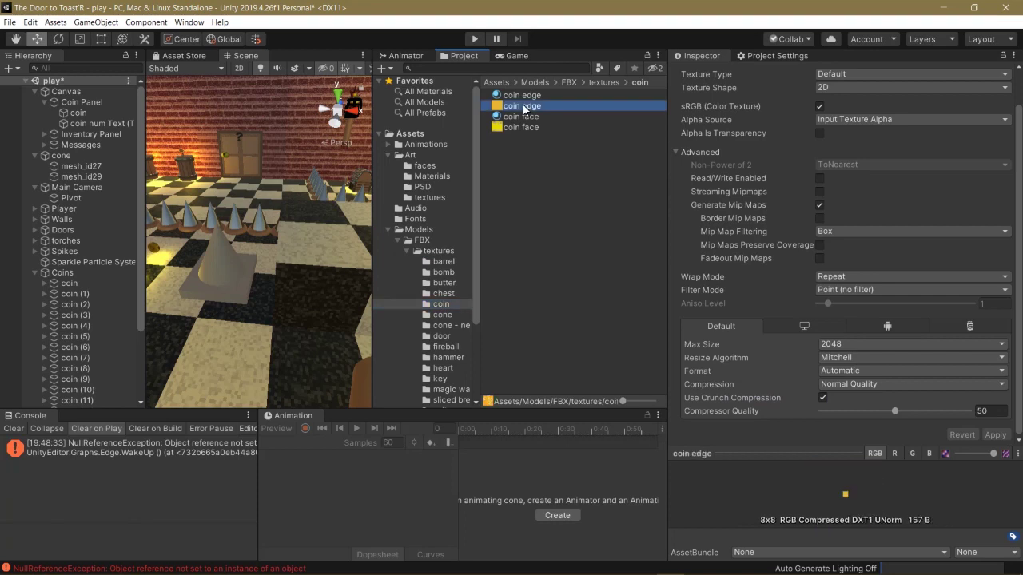
pyautogui.click(448, 326)
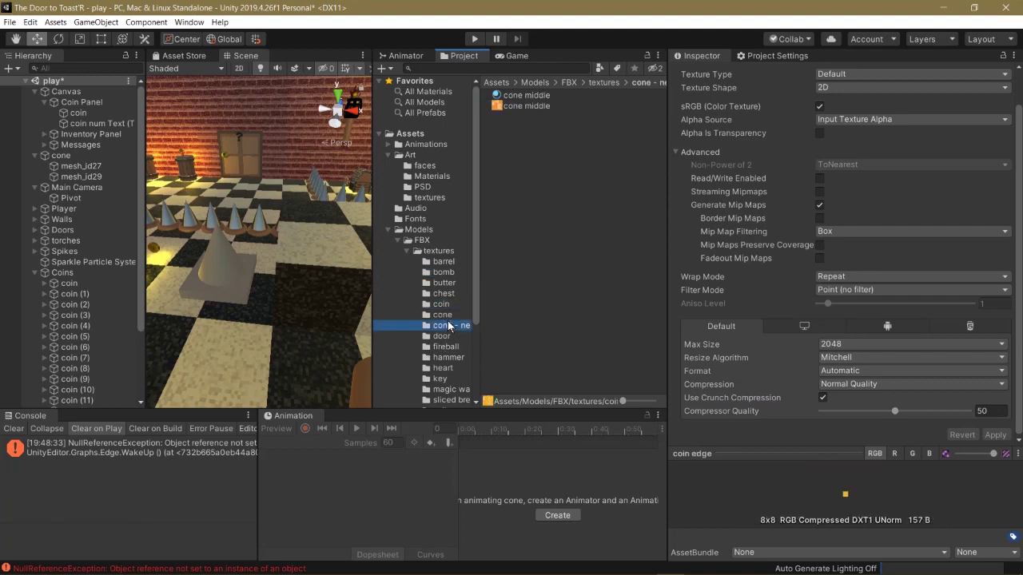
pyautogui.click(533, 96)
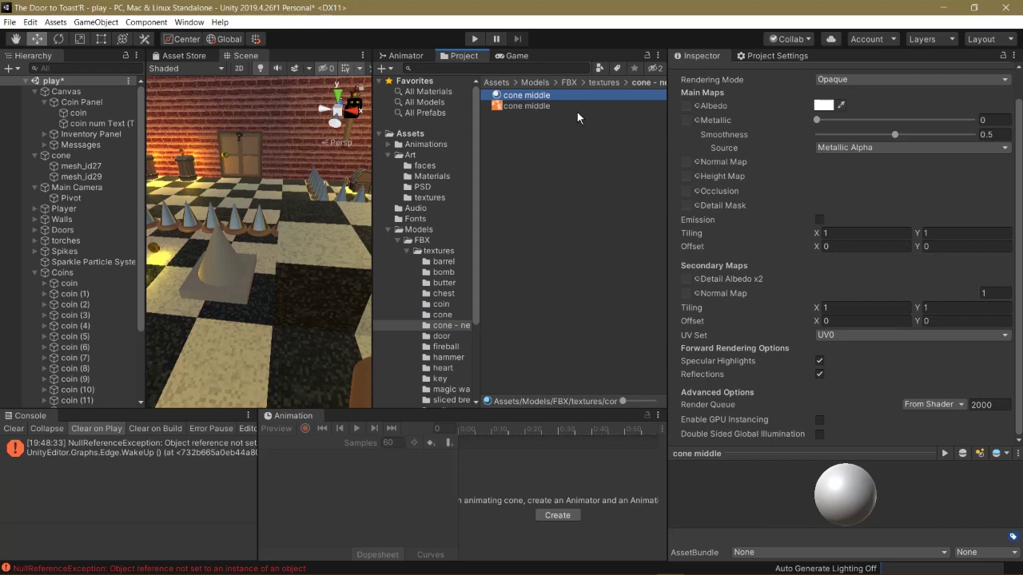
pyautogui.scroll(2, 720, 224)
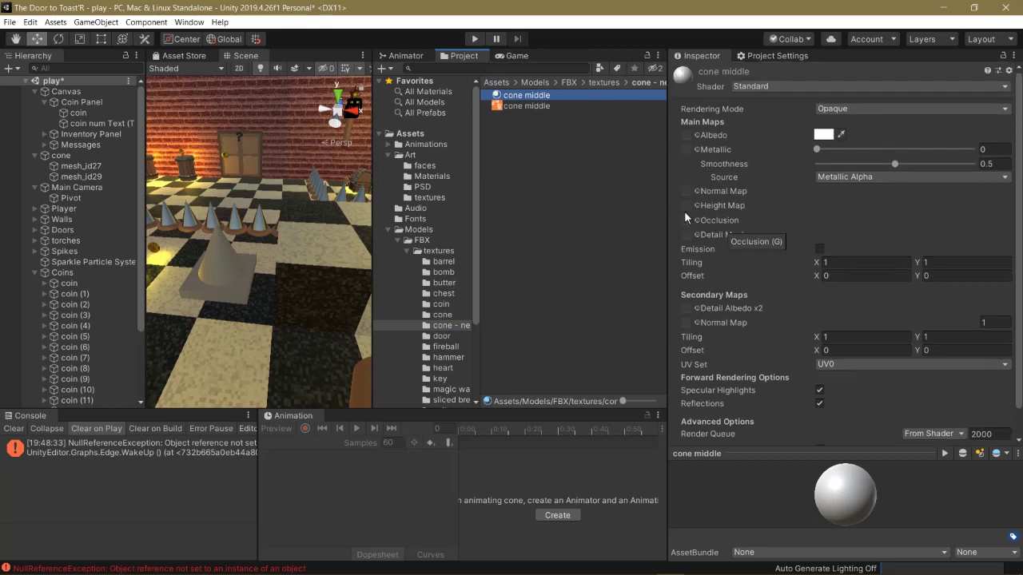
pyautogui.click(496, 107)
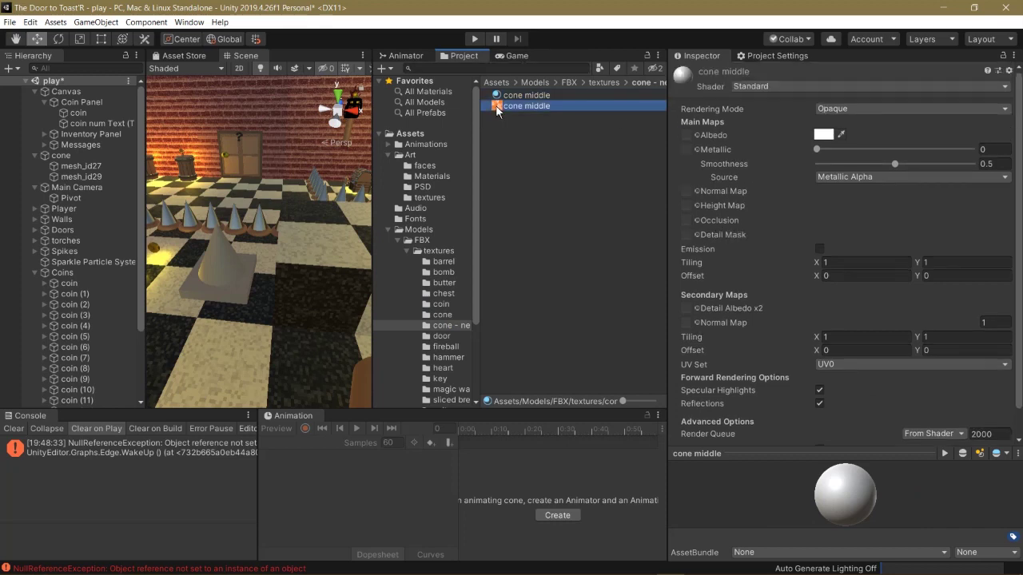
pyautogui.moveTo(501, 130); pyautogui.dragTo(687, 138)
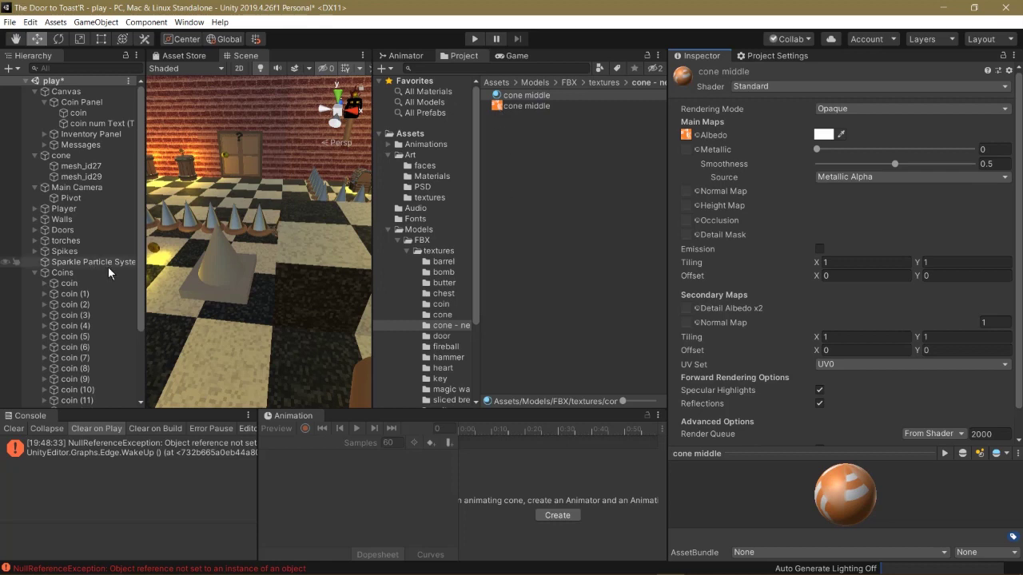
# Apply the 'cone middle' material to the cone body mesh_id27, giving it orange-and-white stripes
pyautogui.click(218, 256)
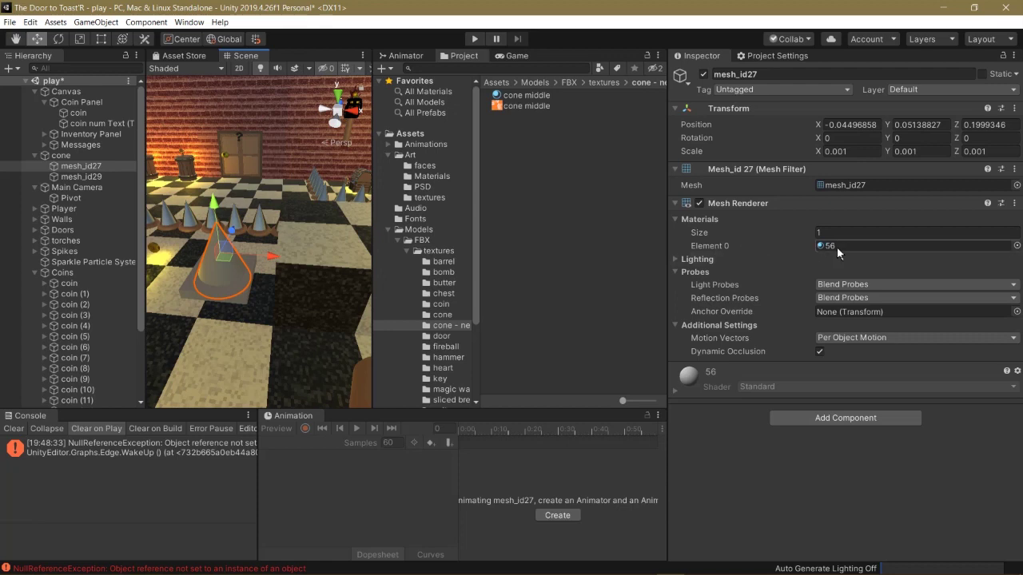
pyautogui.click(518, 96)
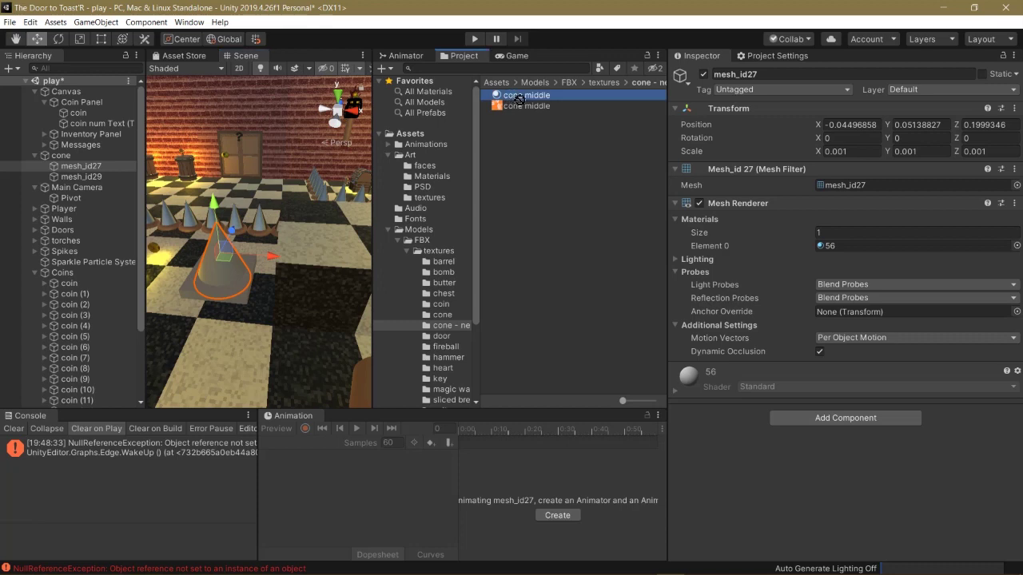
pyautogui.moveTo(518, 98); pyautogui.dragTo(831, 248)
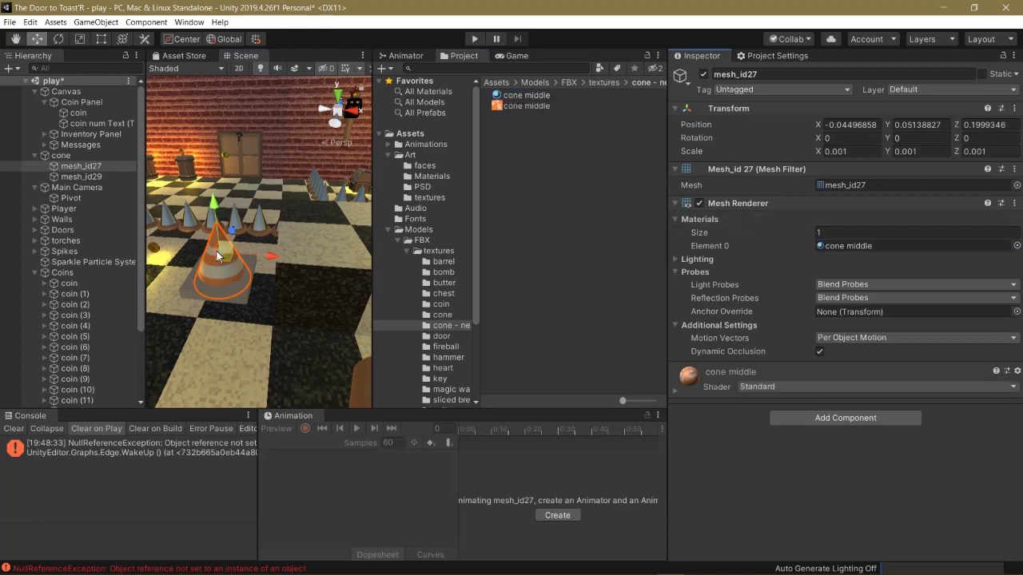
pyautogui.scroll(3, 162, 272)
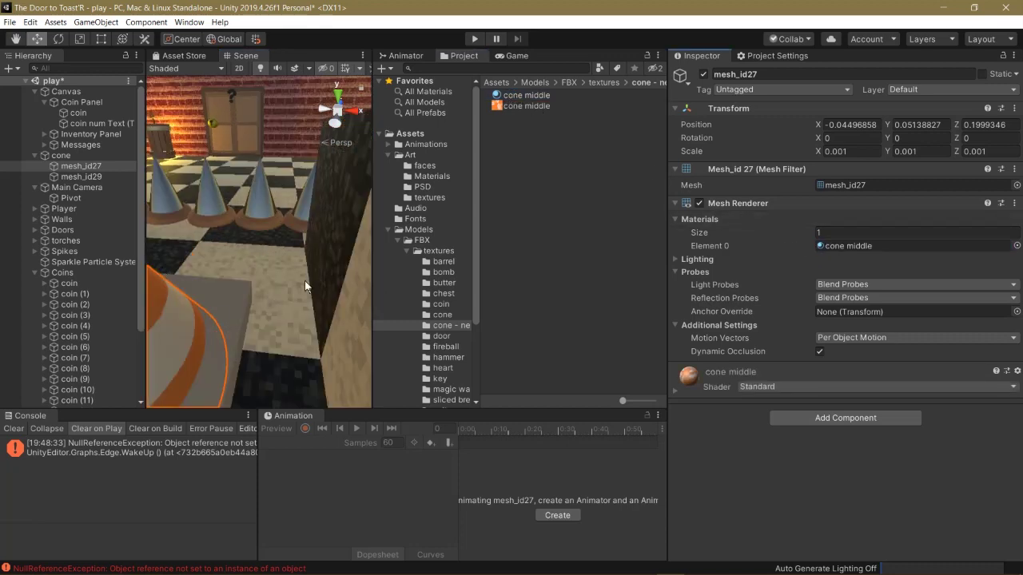
pyautogui.moveTo(305, 280); pyautogui.dragTo(404, 283, button='right')
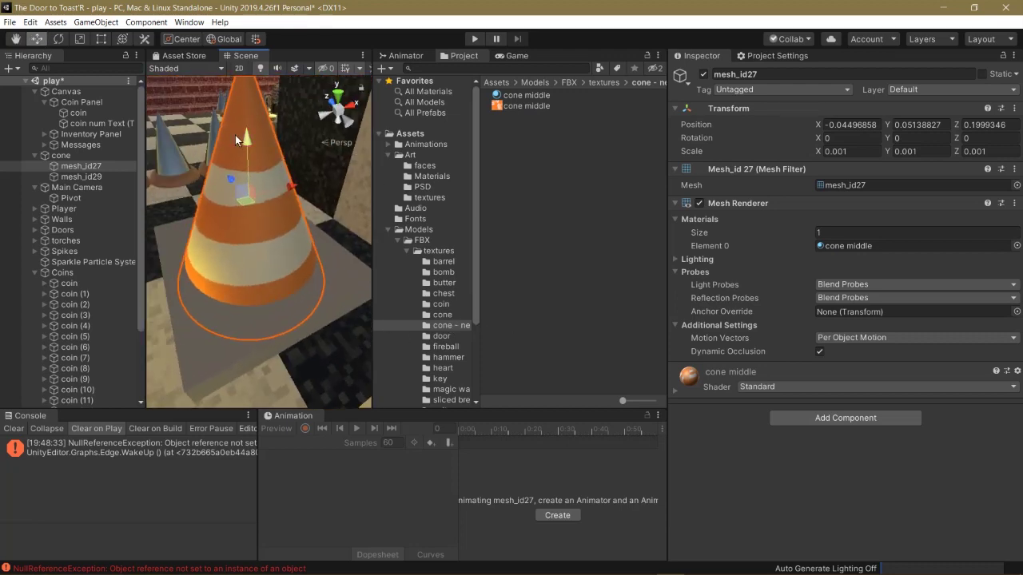
pyautogui.click(210, 347)
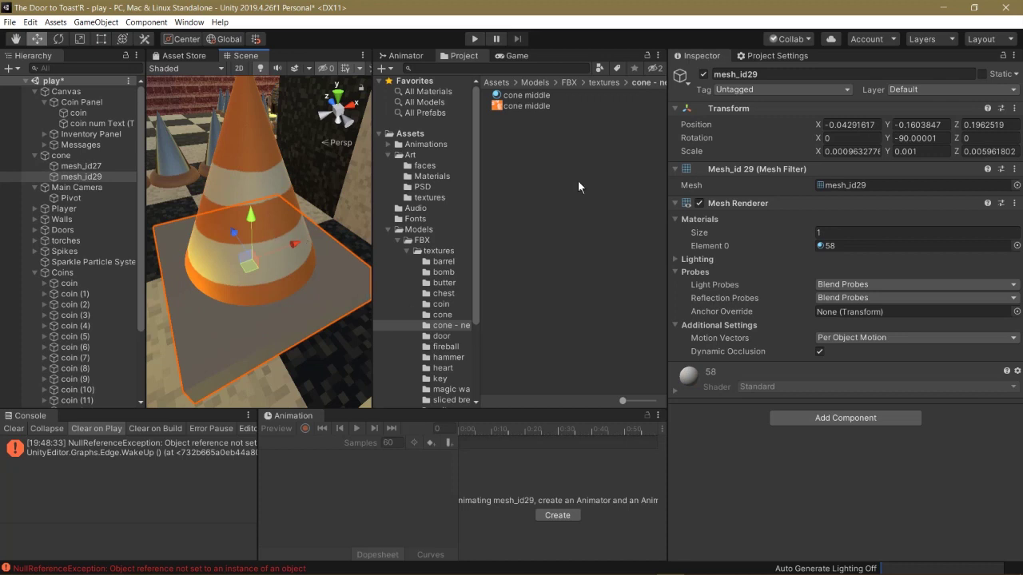
pyautogui.rightClick(527, 130)
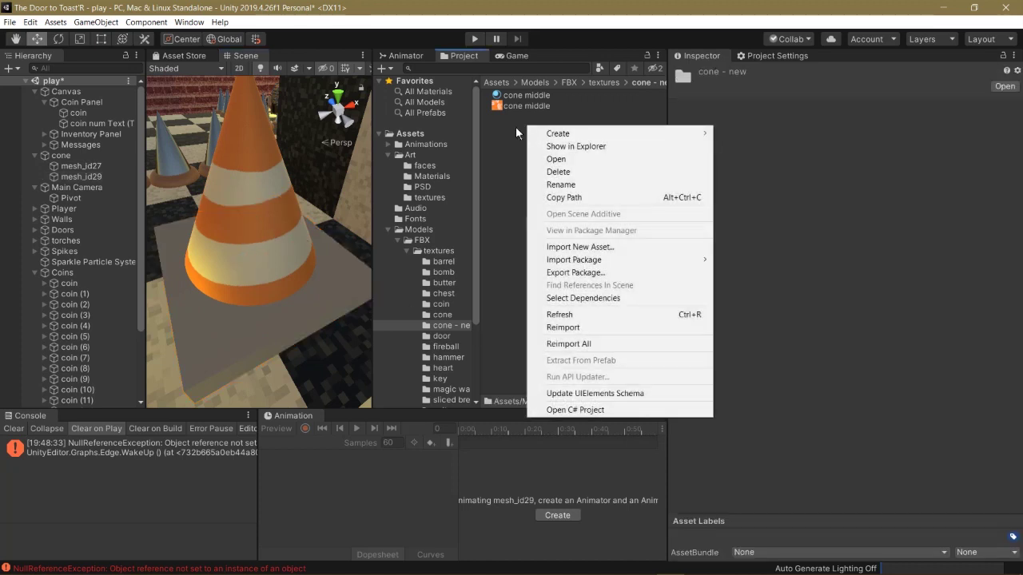
# Create a 'cone base' material and eyedrop the cone's orange as its Albedo colour
pyautogui.moveTo(559, 133)
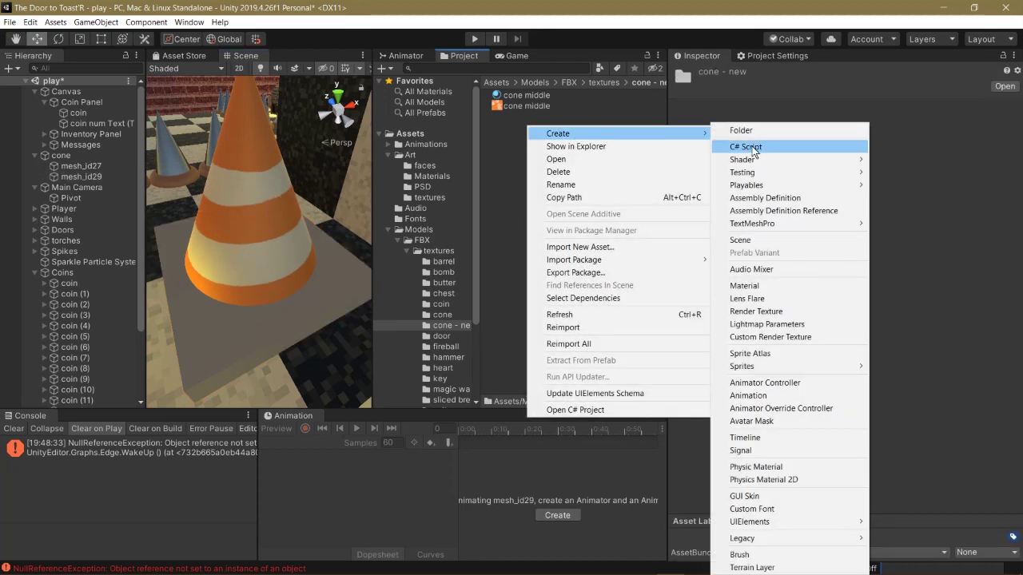
pyautogui.click(770, 286)
pyautogui.write('cone base')
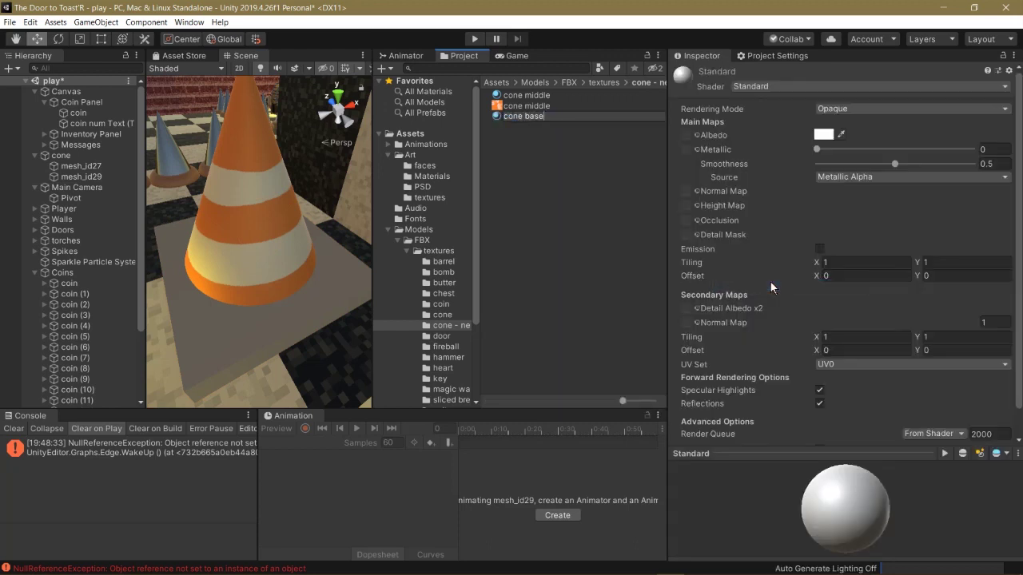
pyautogui.press('Return')
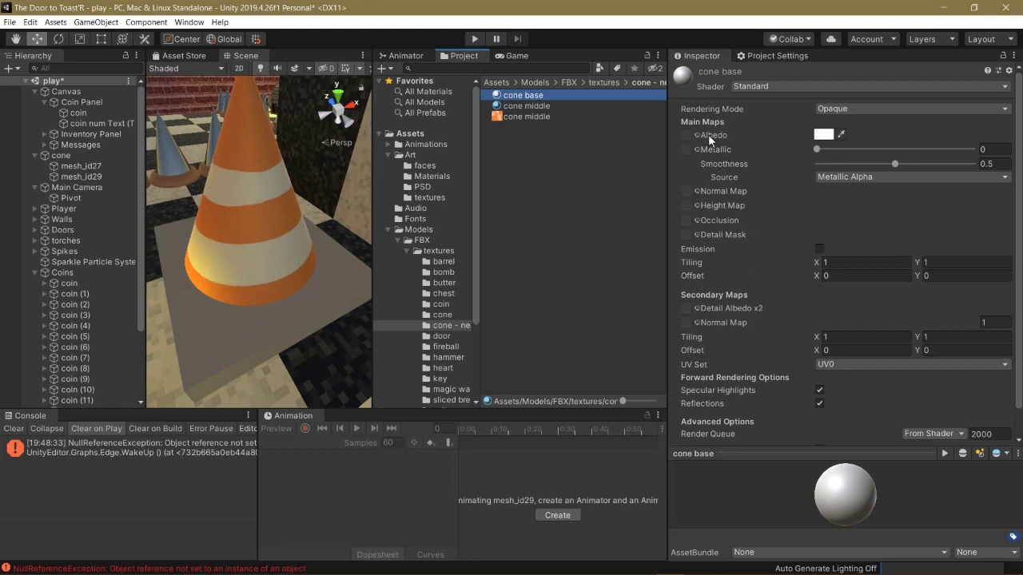
pyautogui.click(842, 135)
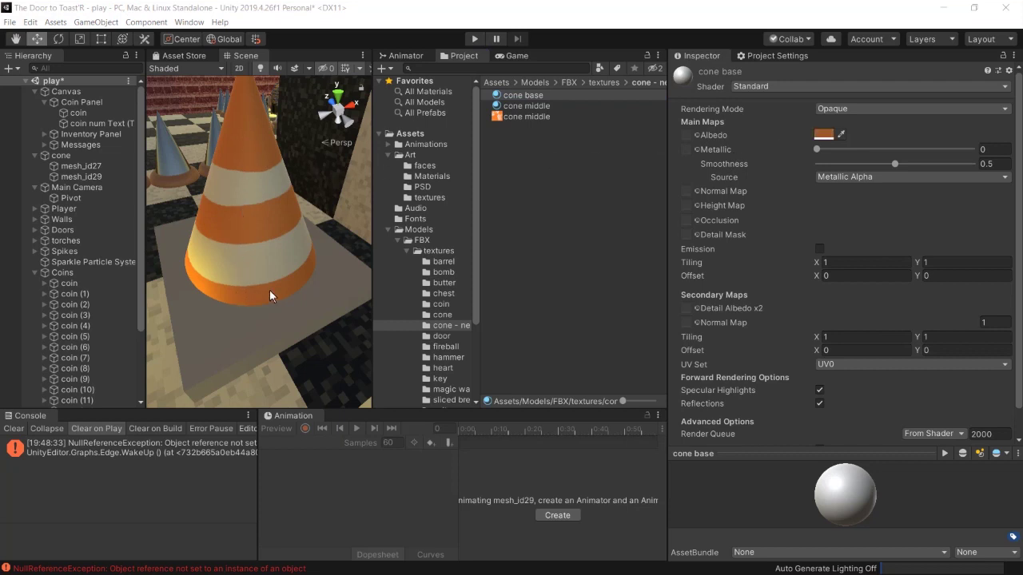
pyautogui.click(247, 148)
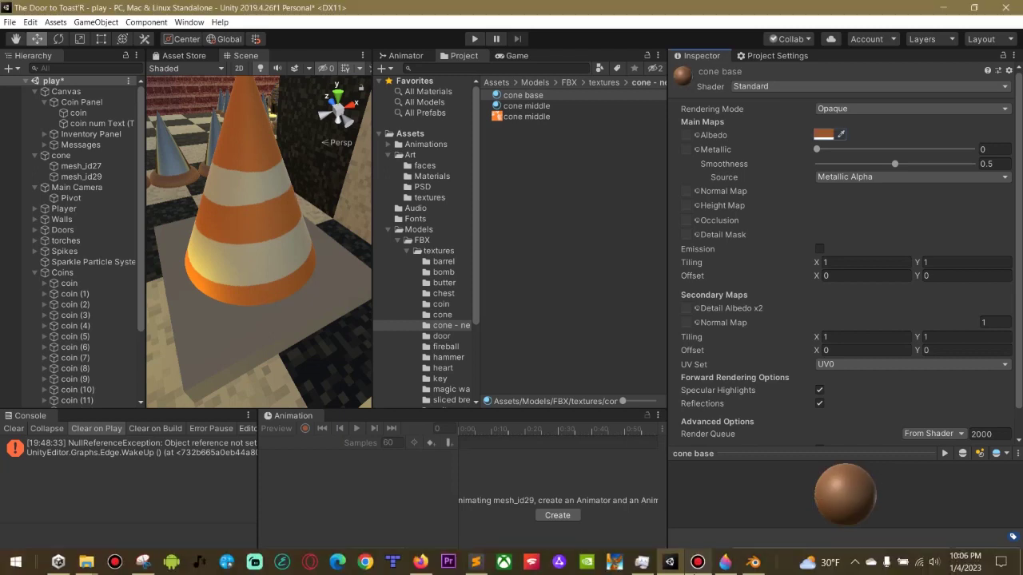
# In Paint 3D, copy the cone orange's hex code ff7f27 from its colour settings
pyautogui.moveTo(761, 563)
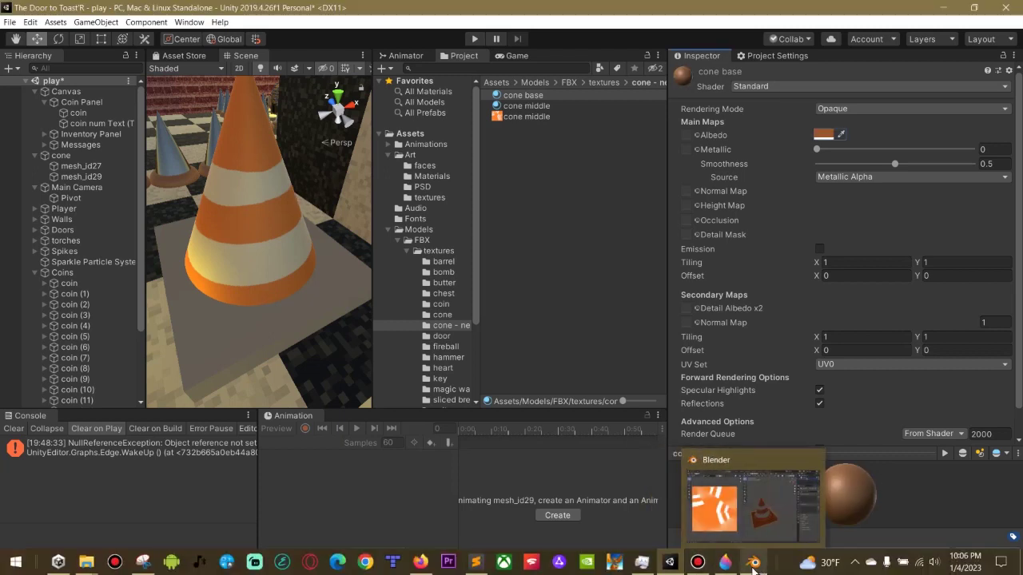
pyautogui.click(755, 564)
pyautogui.click(754, 564)
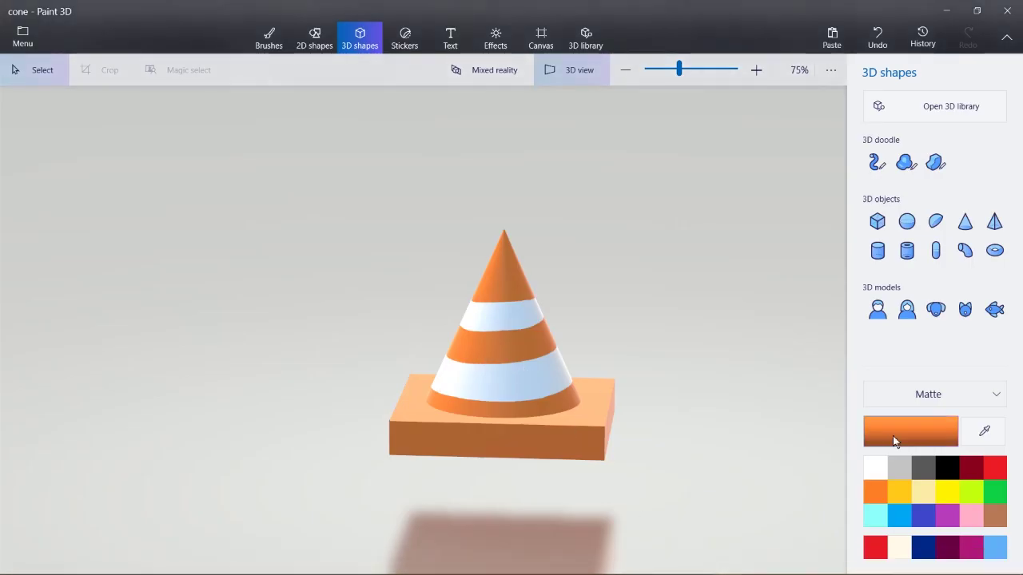
pyautogui.click(919, 433)
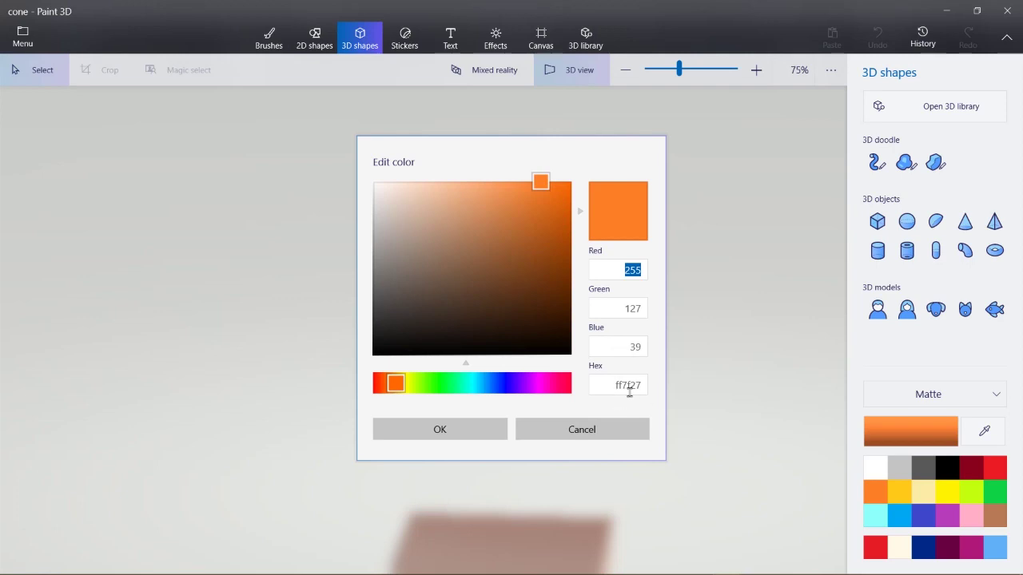
pyautogui.doubleClick(628, 385)
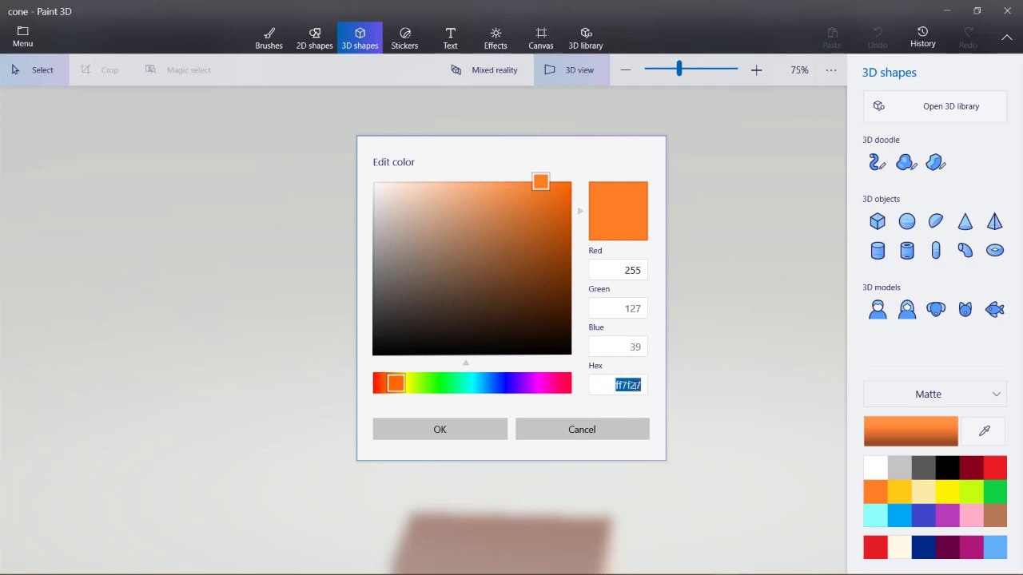
pyautogui.rightClick(628, 385)
pyautogui.click(616, 347)
# Replace the cone base Albedo hex 9A5728 with the pasted FF7F27
pyautogui.click(670, 562)
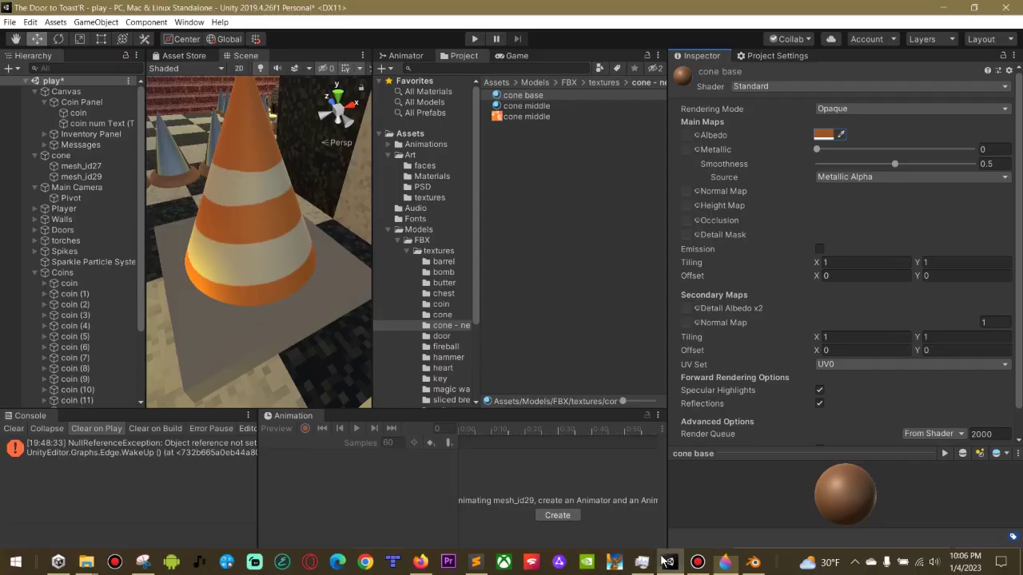
pyautogui.click(825, 136)
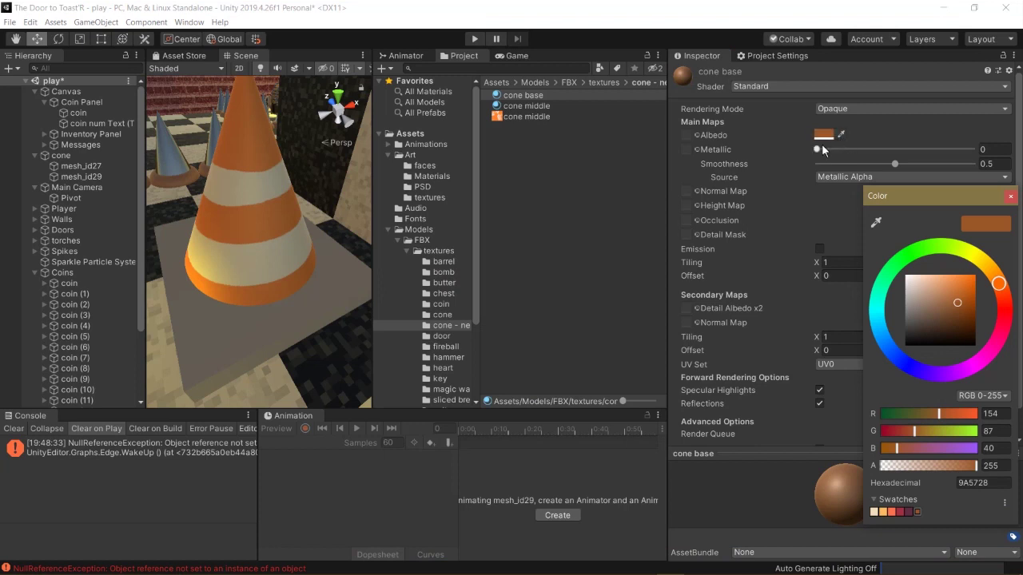
pyautogui.click(990, 484)
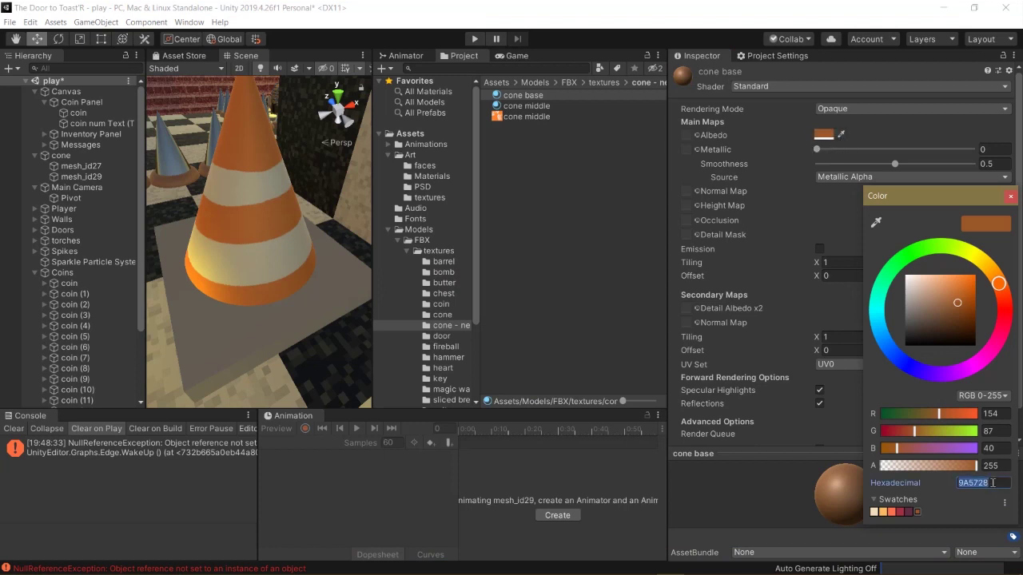
pyautogui.hotkey('ctrl', 'v')
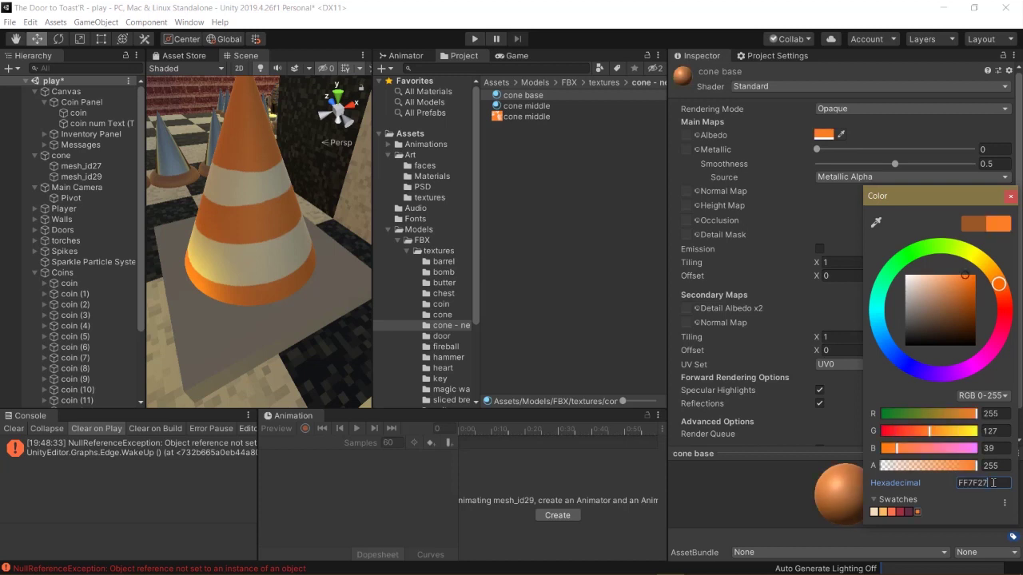
pyautogui.click(1012, 197)
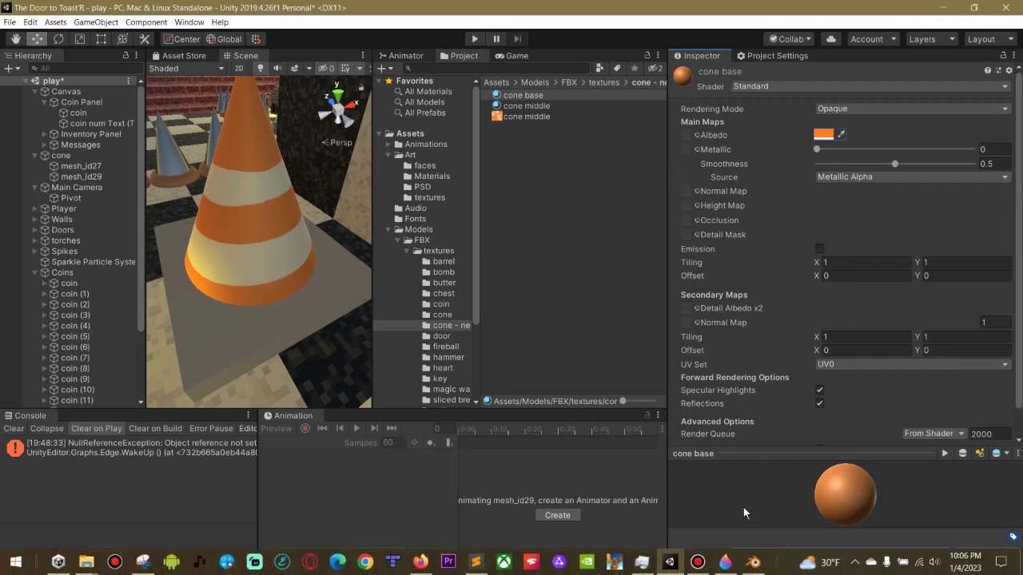
# Assign the 'cone base' material to base plate mesh_id29, then select the whole cone
pyautogui.click(213, 337)
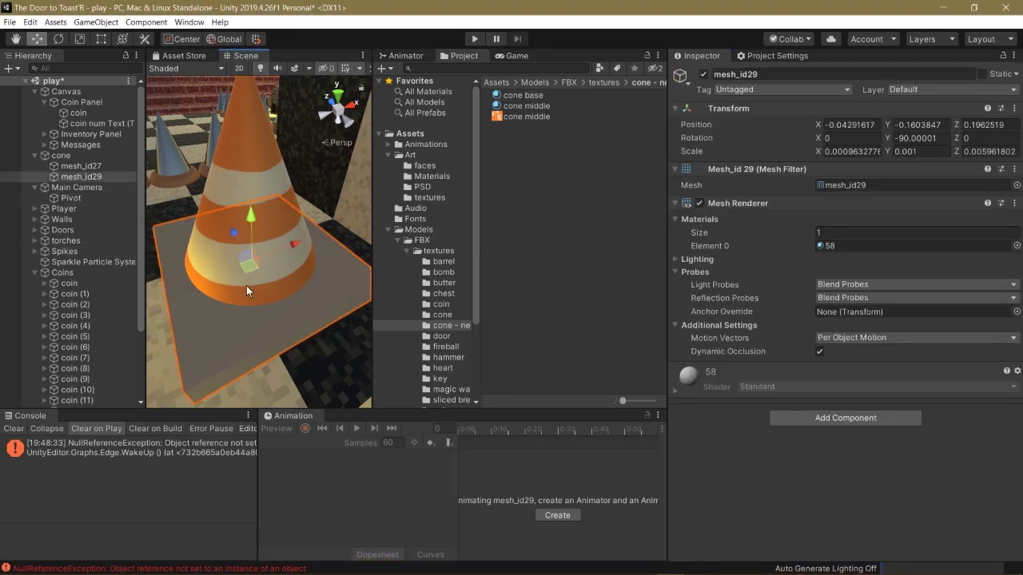
pyautogui.moveTo(512, 100); pyautogui.dragTo(839, 245)
pyautogui.scroll(-5, 210, 290)
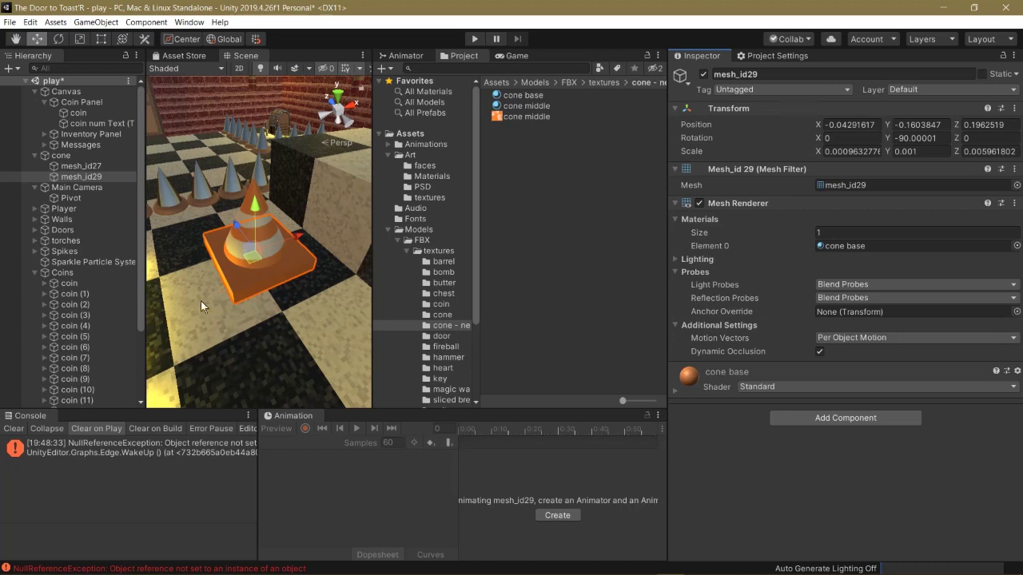
pyautogui.scroll(5, 308, 245)
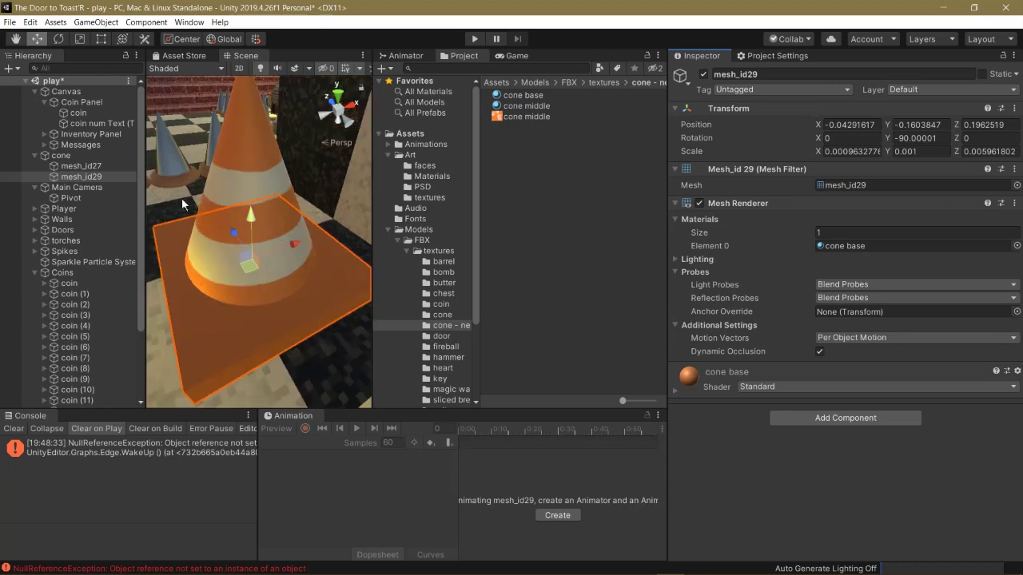
pyautogui.click(75, 155)
pyautogui.scroll(-5, 239, 225)
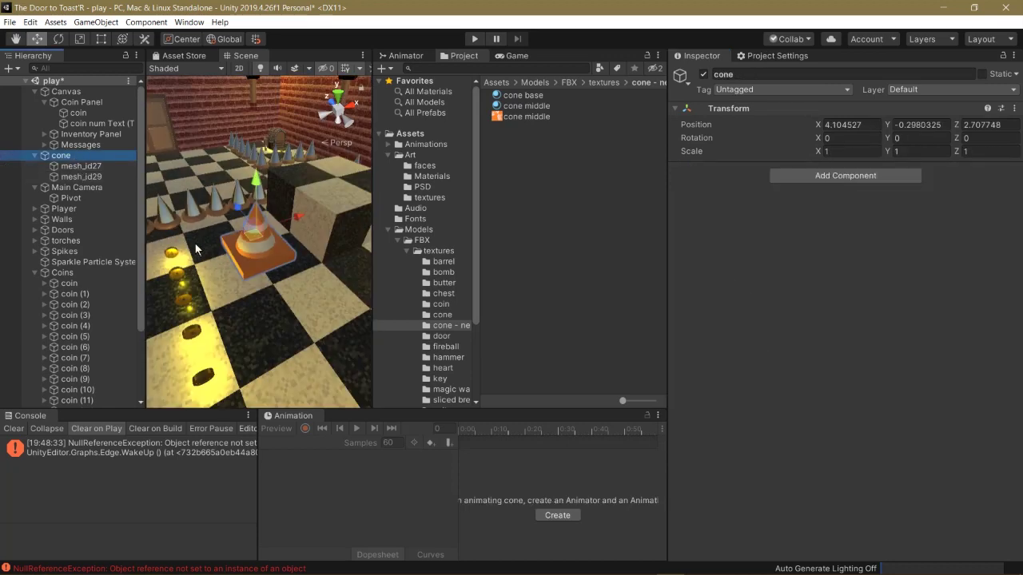
pyautogui.click(376, 177)
pyautogui.moveTo(371, 189); pyautogui.dragTo(566, 207)
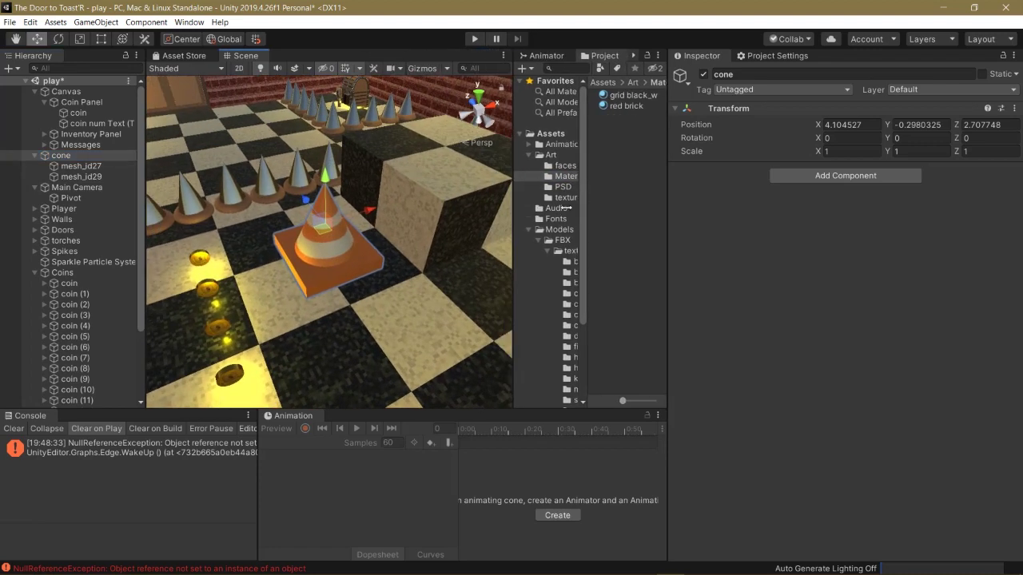
pyautogui.moveTo(334, 344); pyautogui.dragTo(289, 306, button='right')
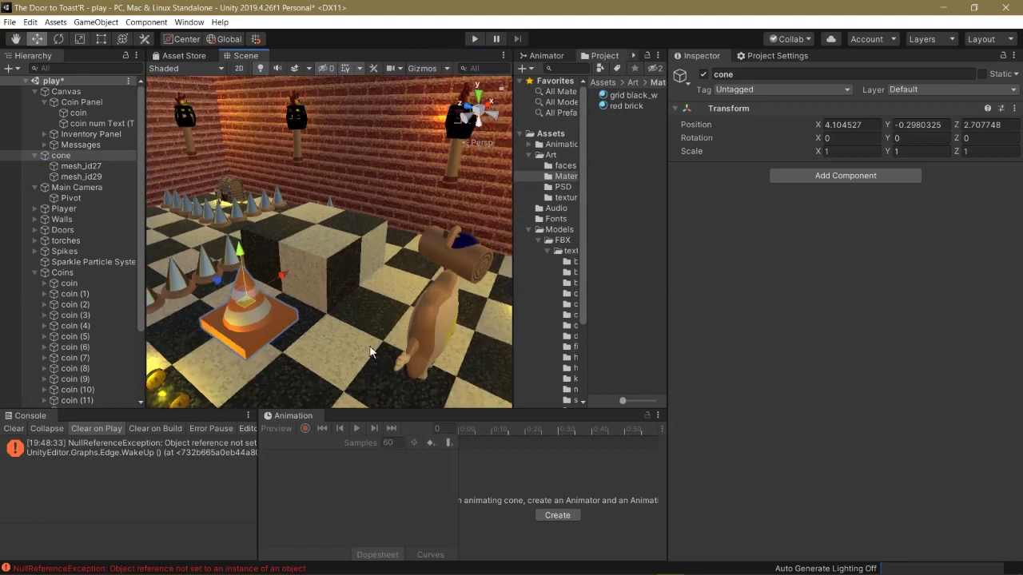
pyautogui.scroll(3, 225, 321)
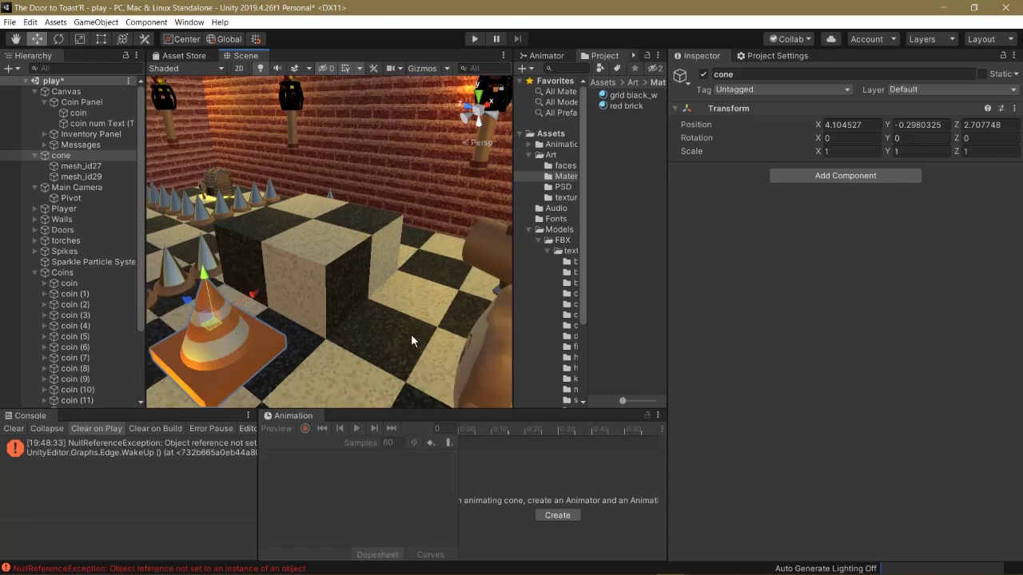
pyautogui.scroll(-3, 421, 253)
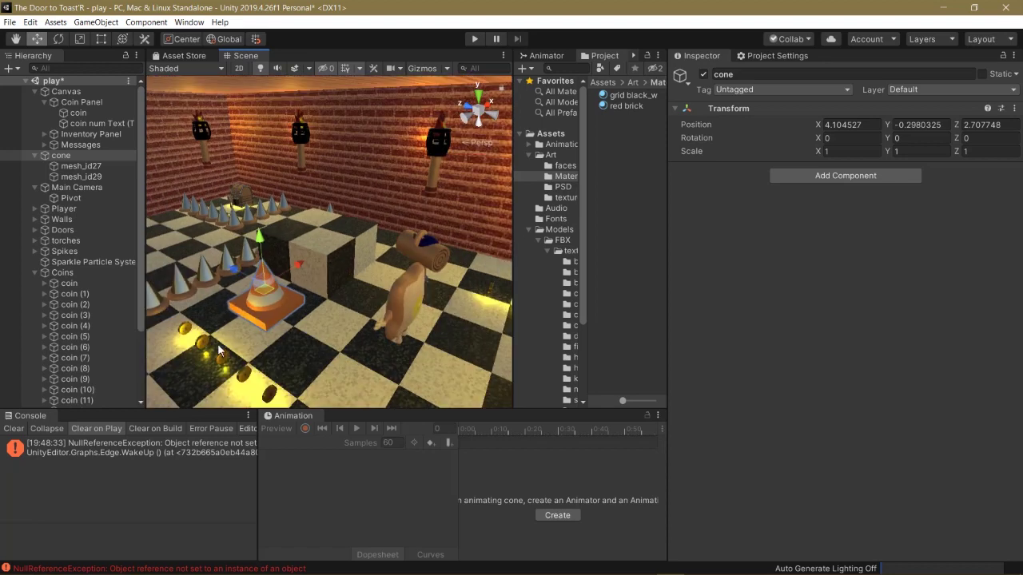
pyautogui.scroll(2, 192, 342)
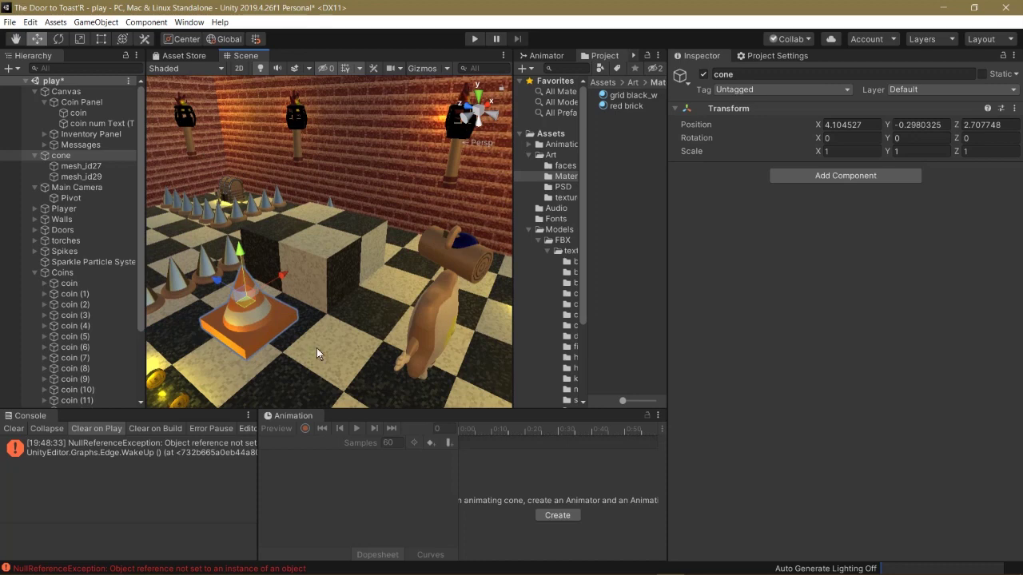
pyautogui.keyDown('alt'); pyautogui.moveTo(317, 347); pyautogui.dragTo(319, 352); pyautogui.keyUp('alt')
pyautogui.keyDown('alt'); pyautogui.moveTo(360, 386); pyautogui.dragTo(481, 209); pyautogui.keyUp('alt')
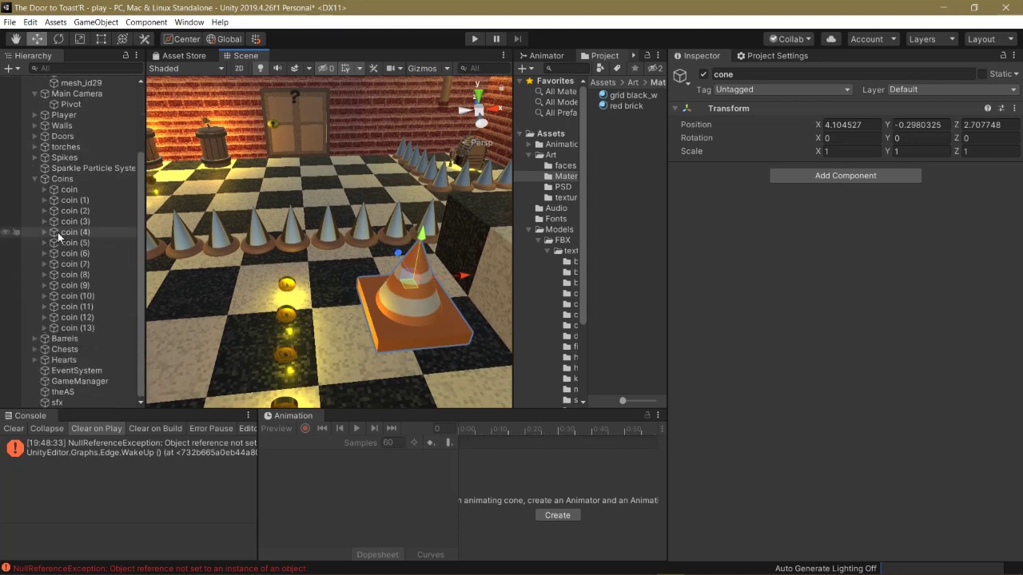
pyautogui.scroll(-3, 63, 240)
pyautogui.click(53, 349)
pyautogui.doubleClick(54, 349)
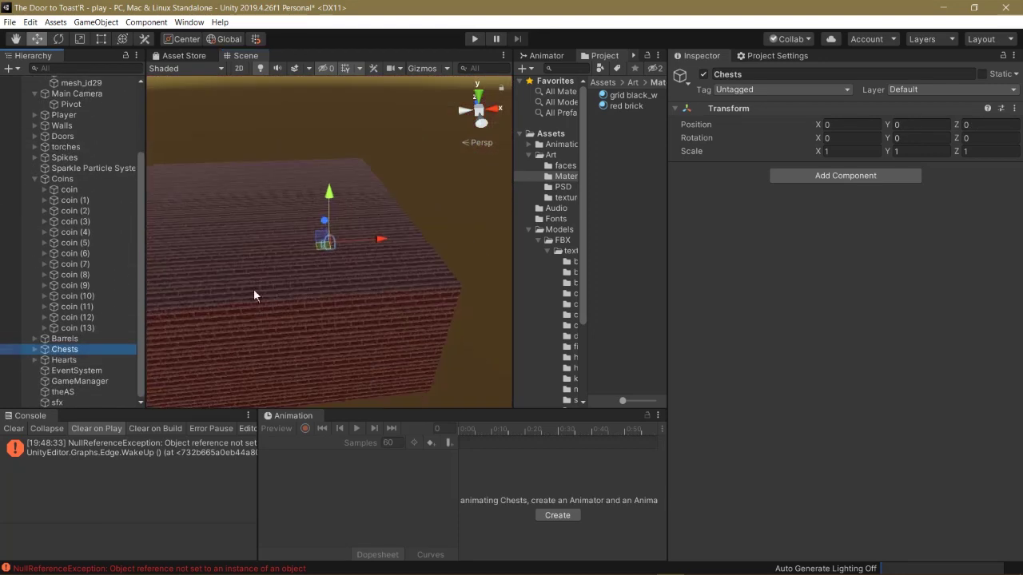
pyautogui.scroll(-3, 361, 228)
pyautogui.scroll(5, 340, 248)
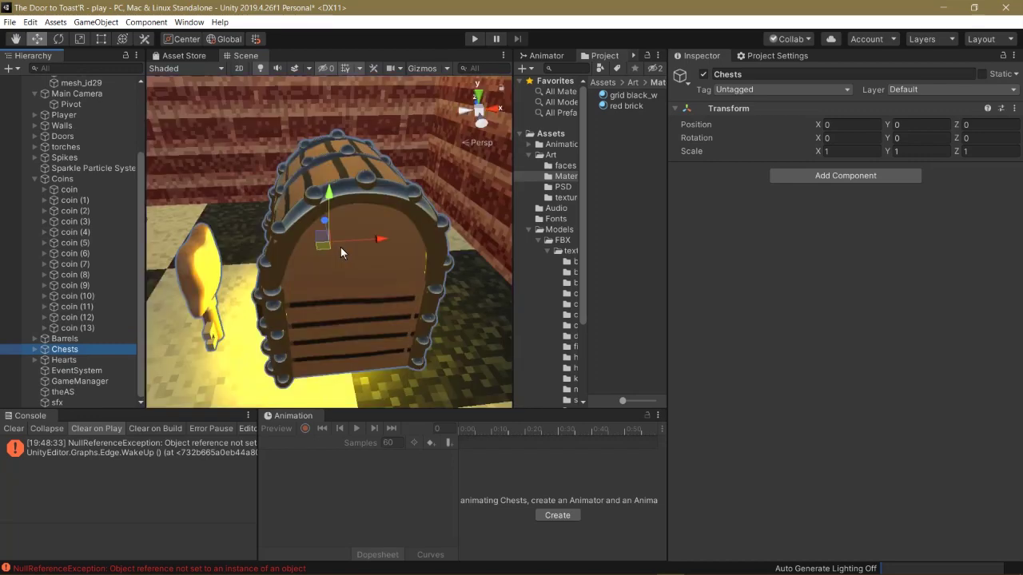
pyautogui.scroll(-4, 341, 253)
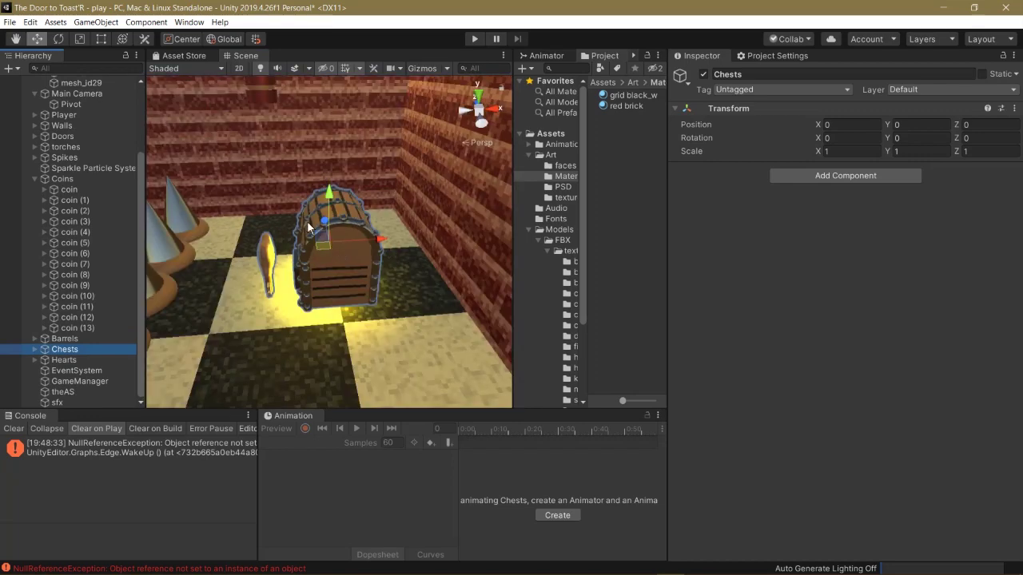
pyautogui.moveTo(402, 325); pyautogui.dragTo(304, 258, button='right')
pyautogui.scroll(10, 307, 262)
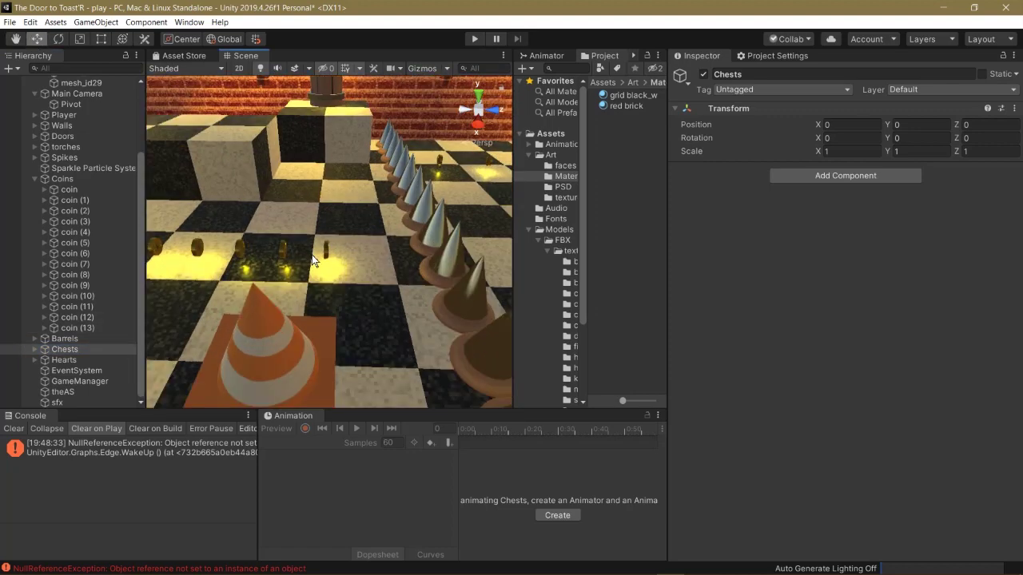
pyautogui.moveTo(360, 275); pyautogui.dragTo(68, 246, button='right')
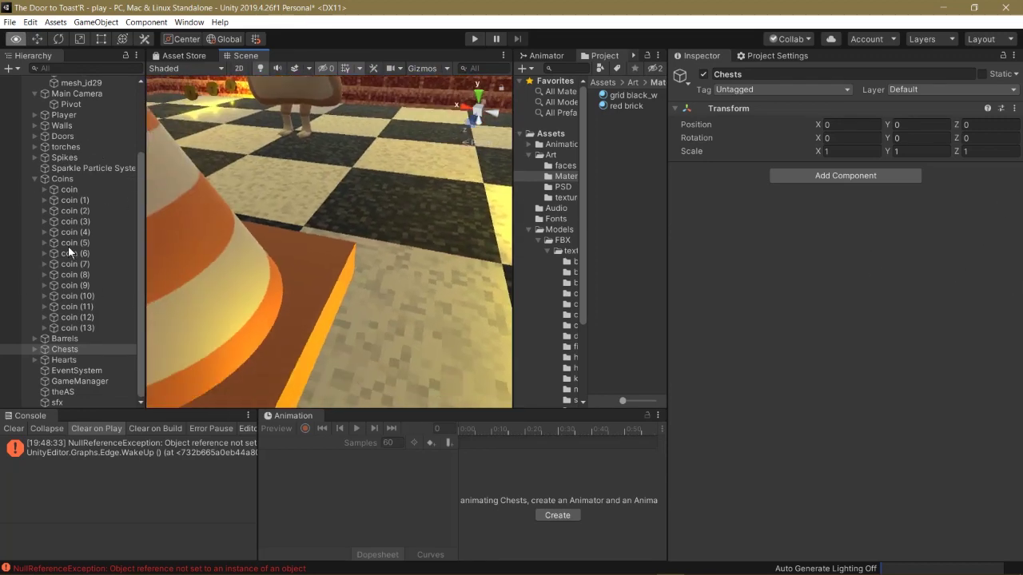
pyautogui.scroll(3, 70, 147)
pyautogui.doubleClick(61, 155)
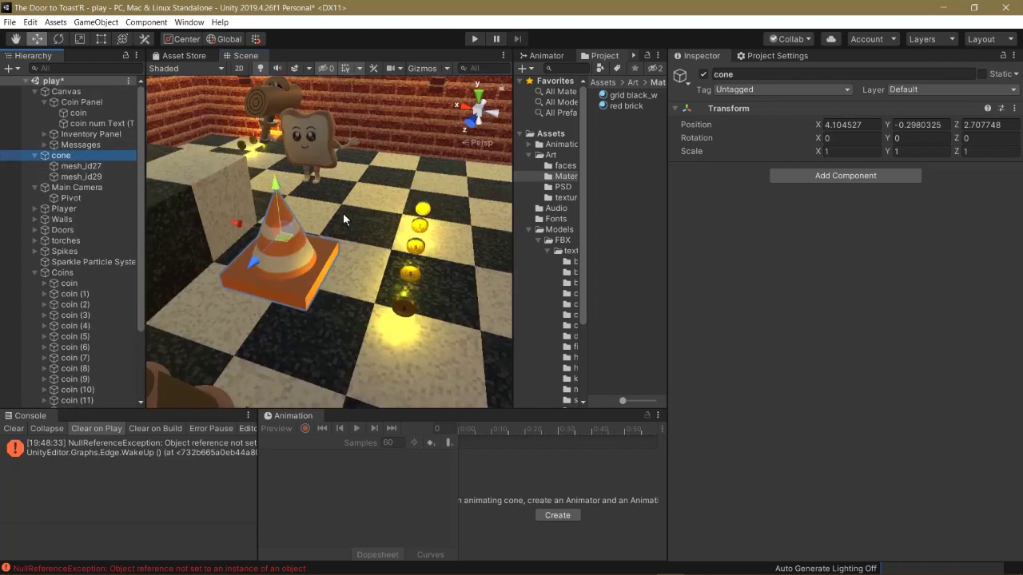
# Duplicate the cone as 'cone (1)' and move it beside the original, at X 2.928
pyautogui.hotkey('ctrl', 'd')
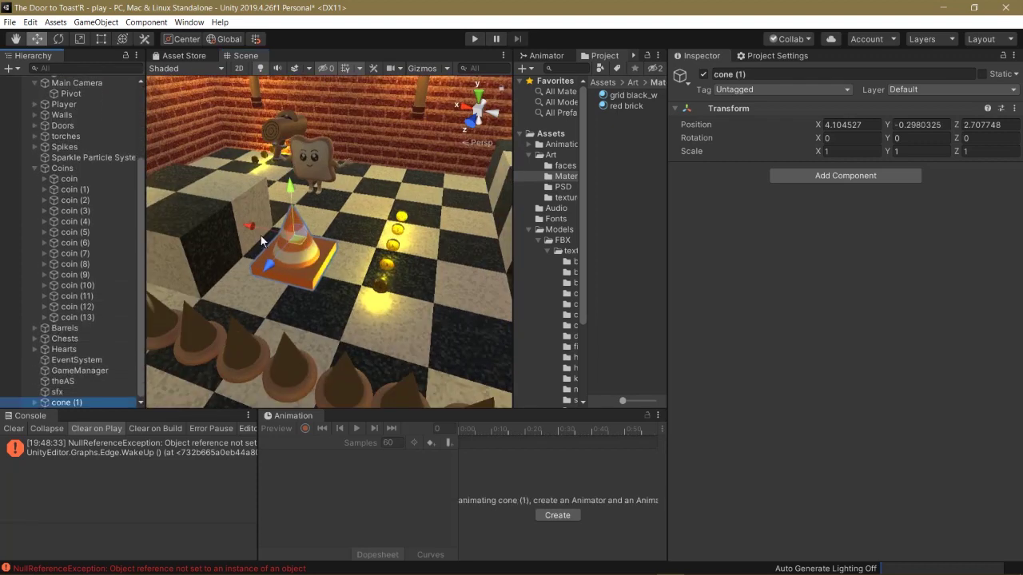
pyautogui.moveTo(314, 246); pyautogui.dragTo(382, 256)
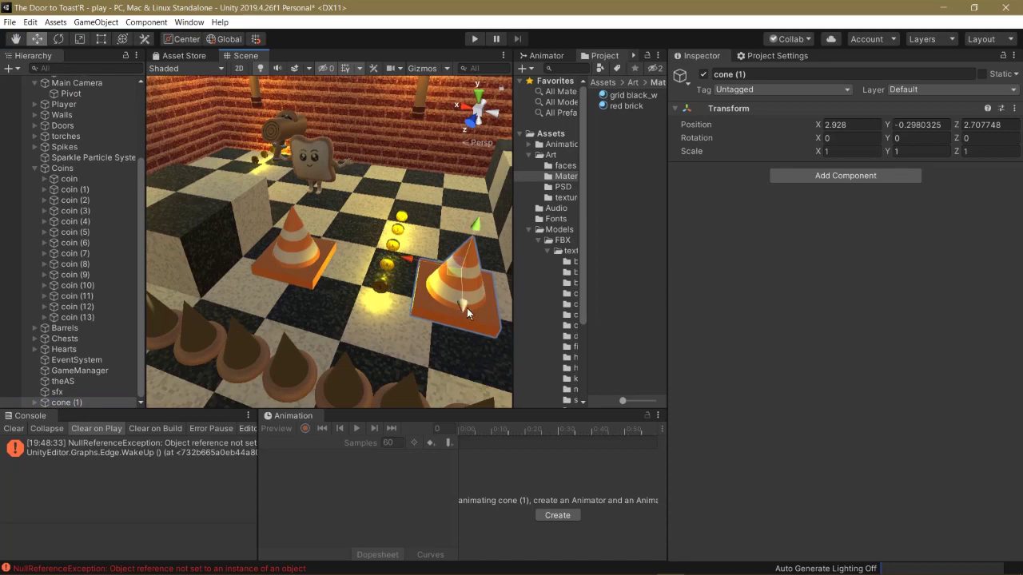
pyautogui.scroll(5, 430, 320)
pyautogui.keyDown('alt'); pyautogui.moveTo(430, 320); pyautogui.dragTo(260, 180); pyautogui.keyUp('alt')
pyautogui.keyDown('alt'); pyautogui.moveTo(387, 266); pyautogui.dragTo(28, 267); pyautogui.keyUp('alt')
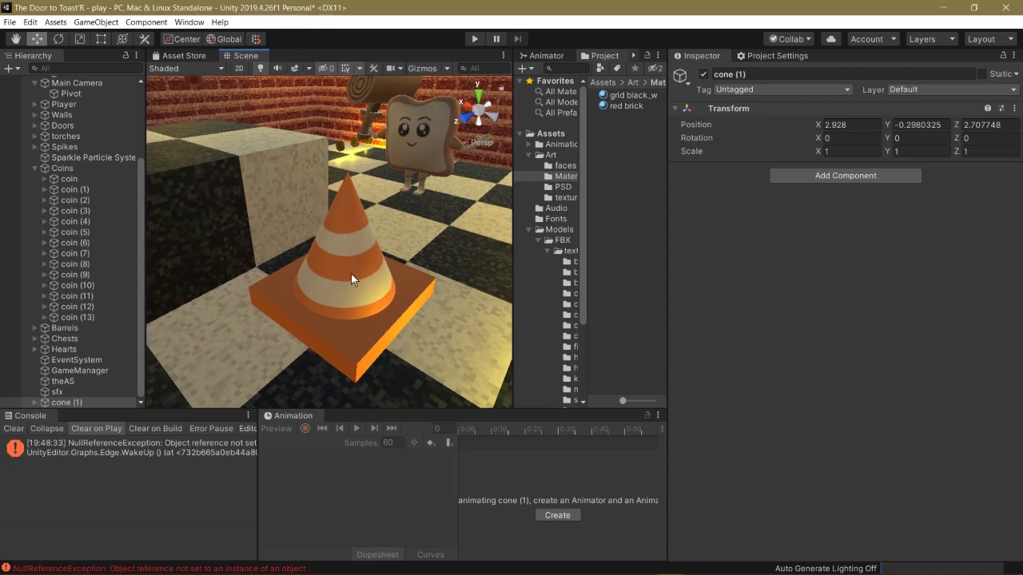
pyautogui.scroll(-5, 351, 274)
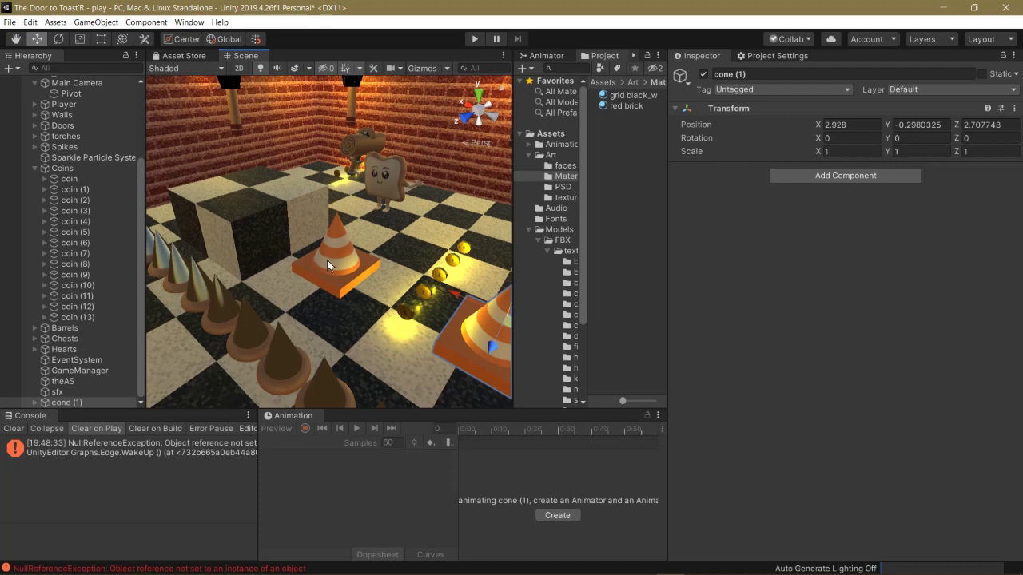
pyautogui.scroll(5, 336, 262)
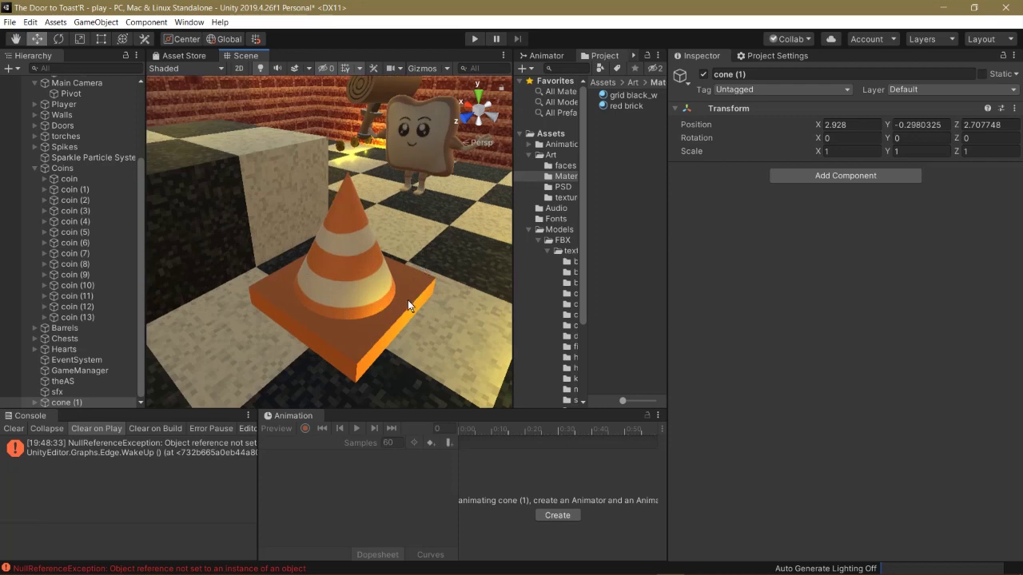
pyautogui.moveTo(408, 349); pyautogui.dragTo(390, 244, button='right')
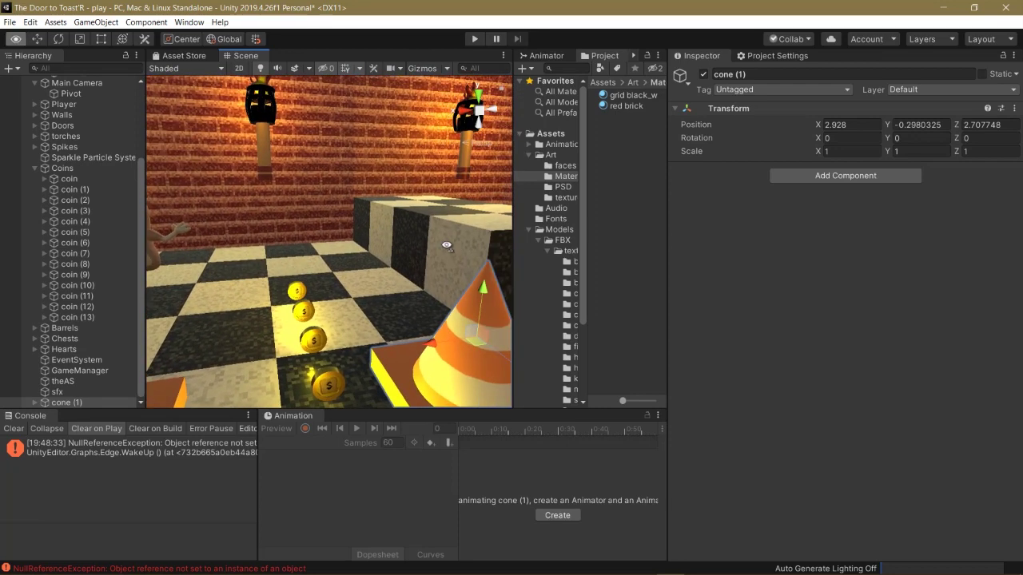
pyautogui.moveTo(447, 246); pyautogui.dragTo(375, 243, button='right')
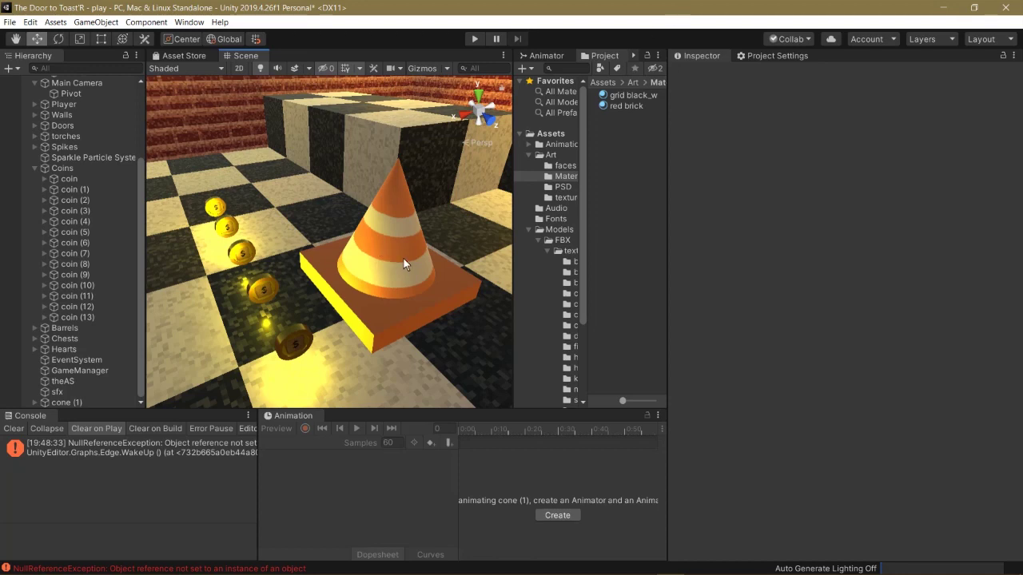
# Select the cone's striped middle mesh and open the textures/cone - new folder in Project
pyautogui.click(390, 227)
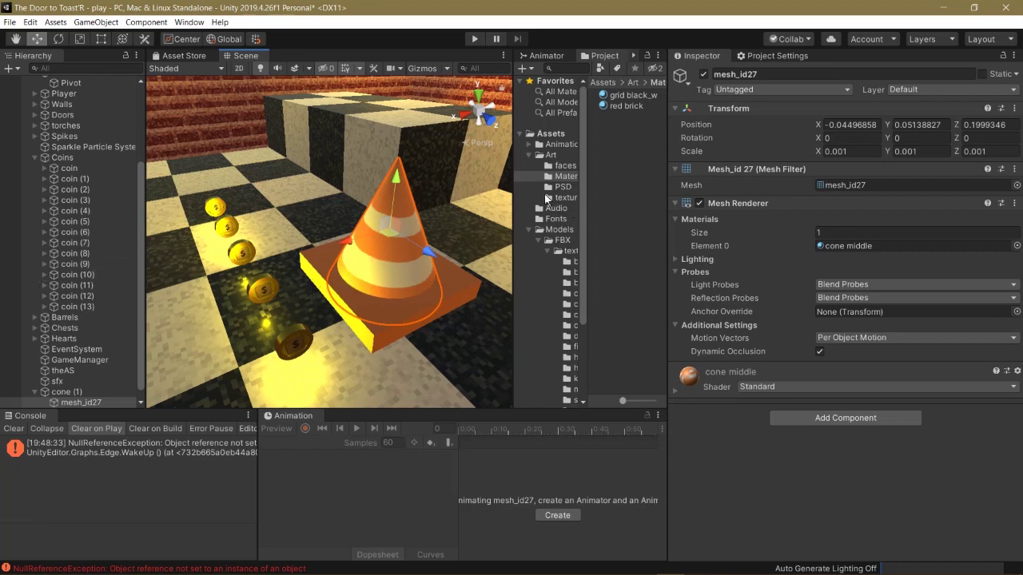
pyautogui.click(569, 251)
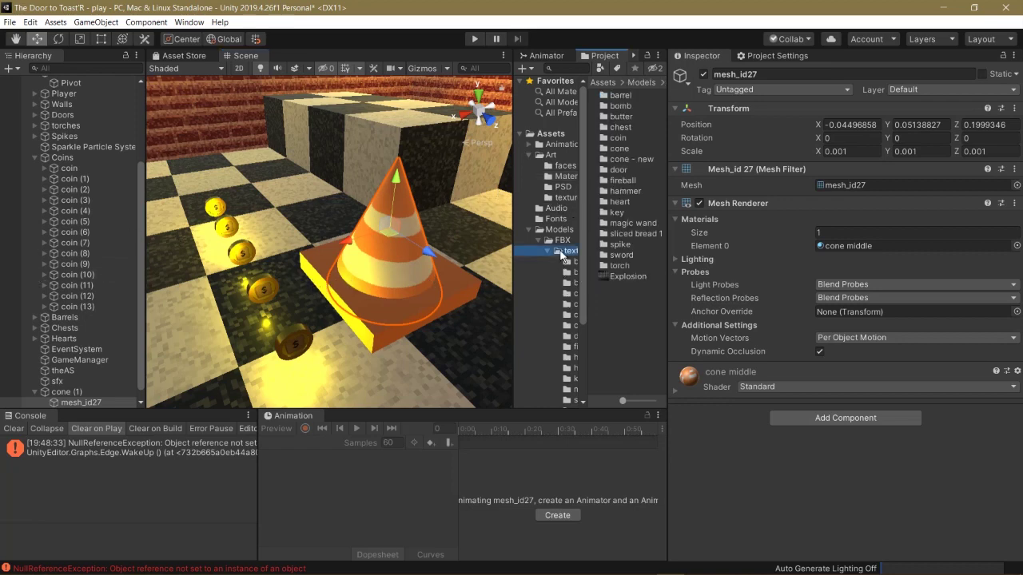
pyautogui.doubleClick(626, 160)
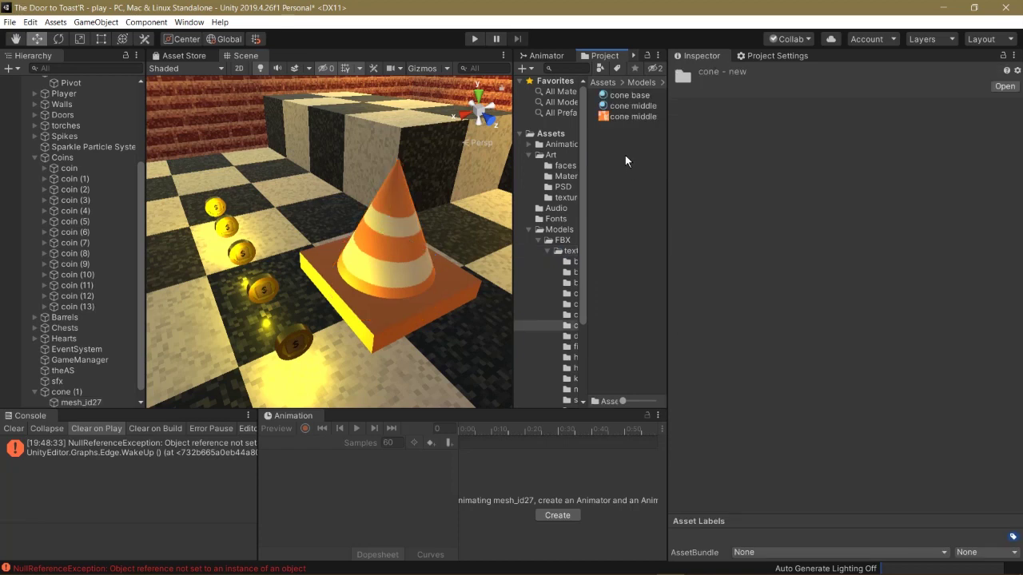
# Select the cone middle material and set its Metallic value to 1
pyautogui.click(627, 110)
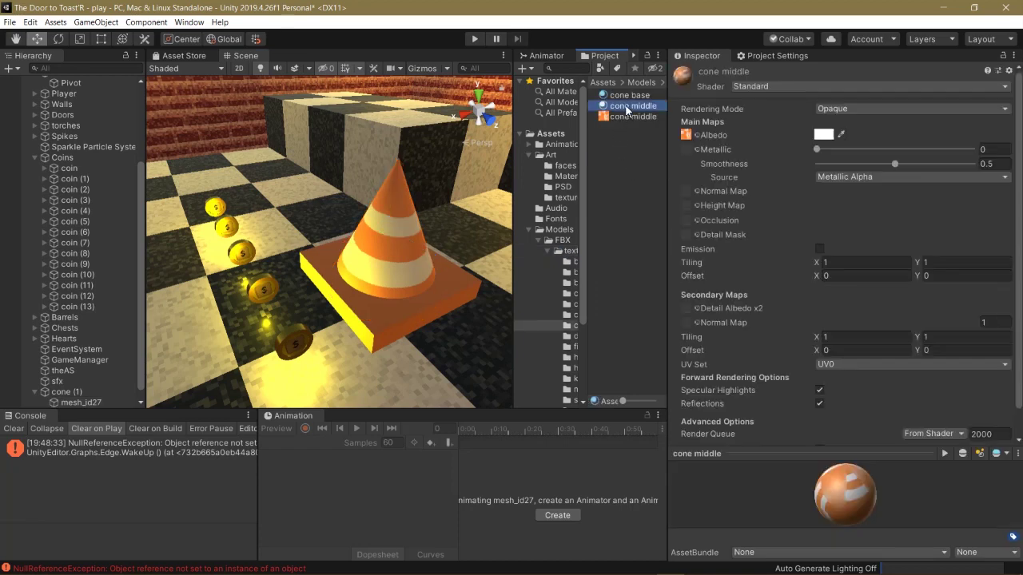
pyautogui.scroll(3, 393, 259)
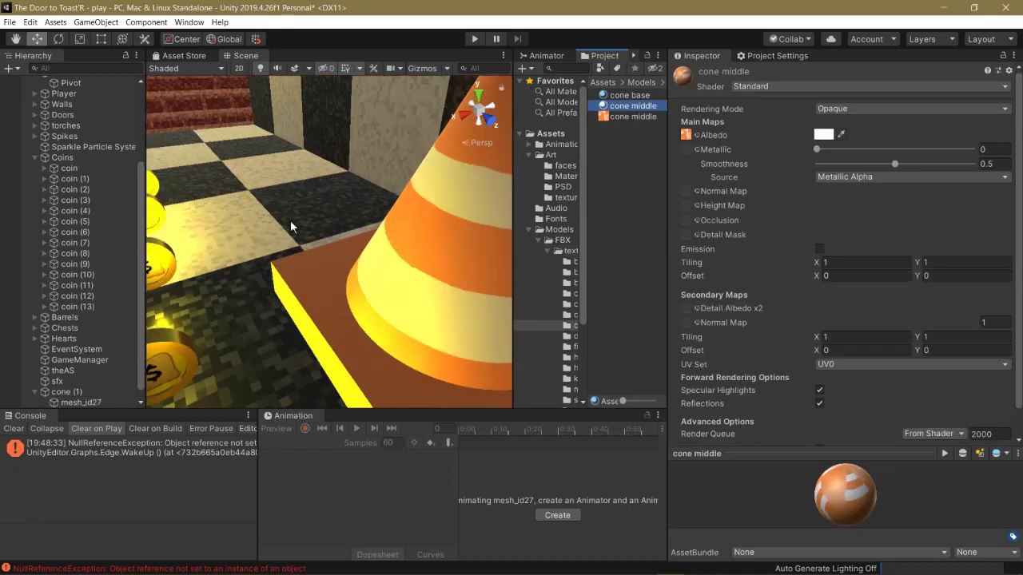
pyautogui.keyDown('alt'); pyautogui.moveTo(290, 219); pyautogui.dragTo(391, 181); pyautogui.keyUp('alt')
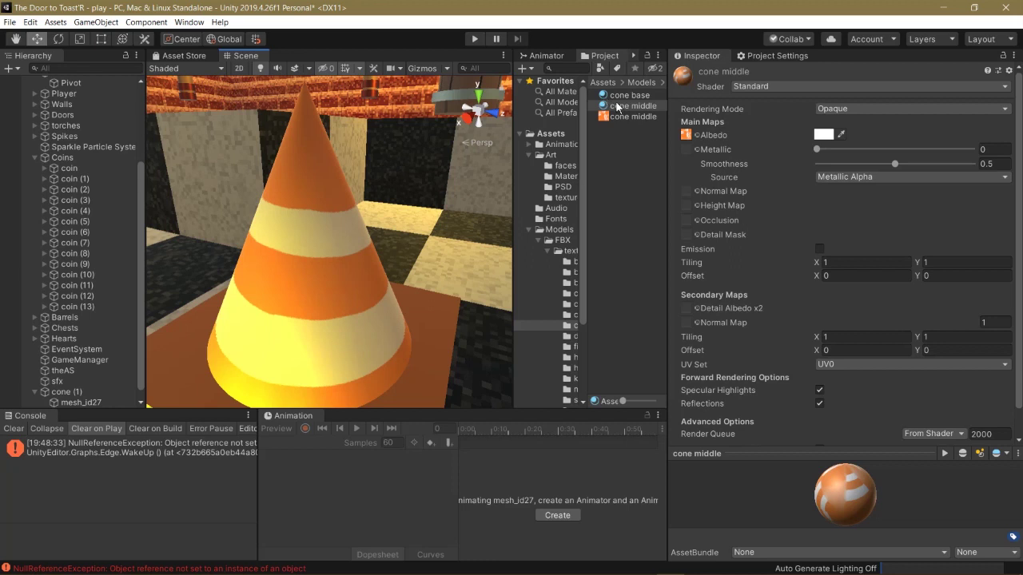
pyautogui.moveTo(816, 150); pyautogui.dragTo(979, 165)
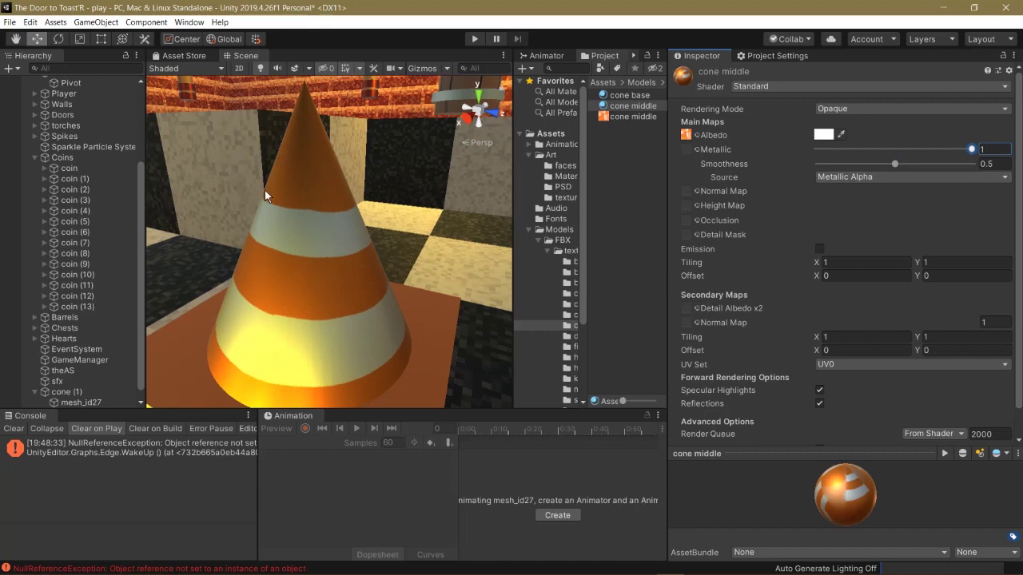
# Raise the cone middle material's Smoothness to 0.981 and orbit around the cone to check the shine
pyautogui.keyDown('alt'); pyautogui.moveTo(361, 254); pyautogui.dragTo(412, 294); pyautogui.keyUp('alt')
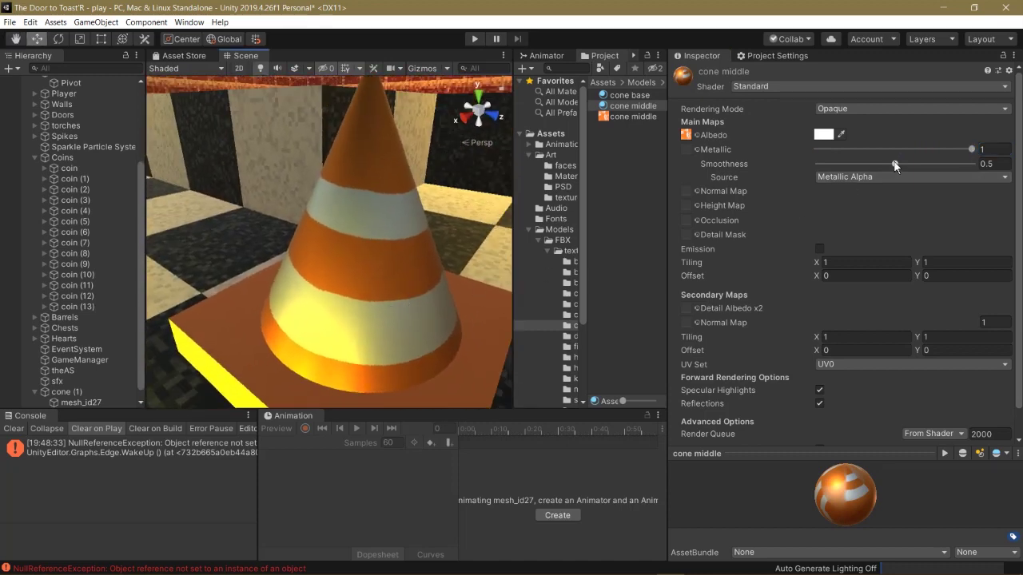
pyautogui.moveTo(894, 164); pyautogui.dragTo(968, 164)
pyautogui.keyDown('alt'); pyautogui.moveTo(327, 246); pyautogui.dragTo(323, 202); pyautogui.keyUp('alt')
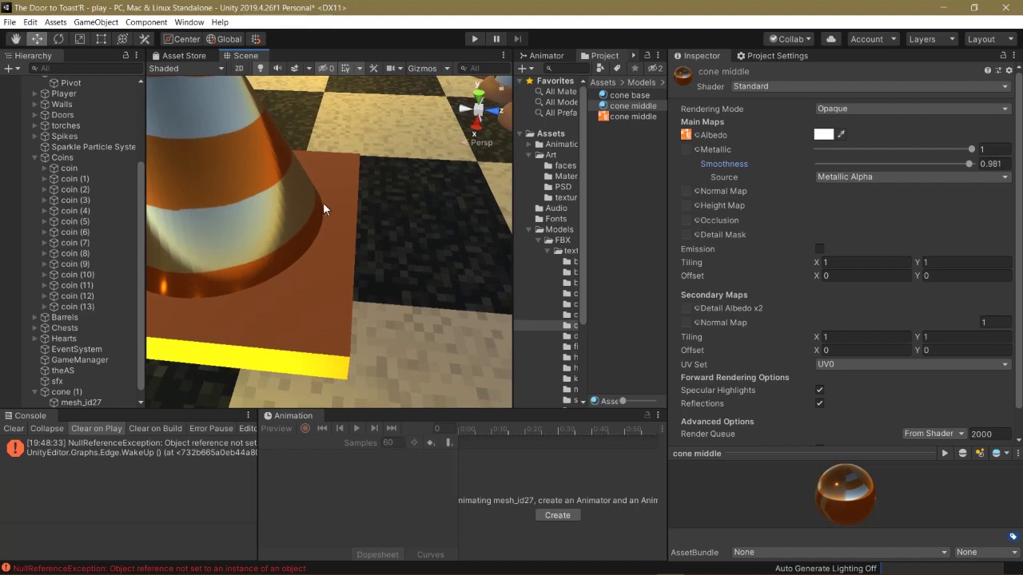
pyautogui.scroll(-5, 325, 203)
pyautogui.scroll(2, 265, 213)
pyautogui.scroll(3, 297, 227)
pyautogui.keyDown('alt'); pyautogui.moveTo(364, 189); pyautogui.dragTo(404, 325); pyautogui.keyUp('alt')
pyautogui.scroll(-2, 405, 312)
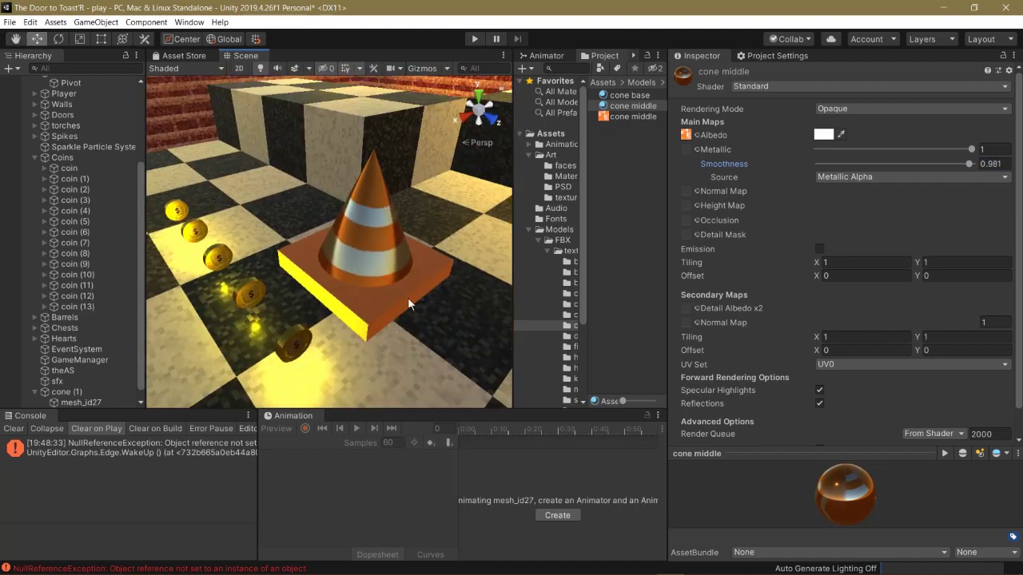
pyautogui.click(627, 95)
# Make the cone base material fully metallic, Metallic 1
pyautogui.moveTo(823, 152); pyautogui.dragTo(934, 165)
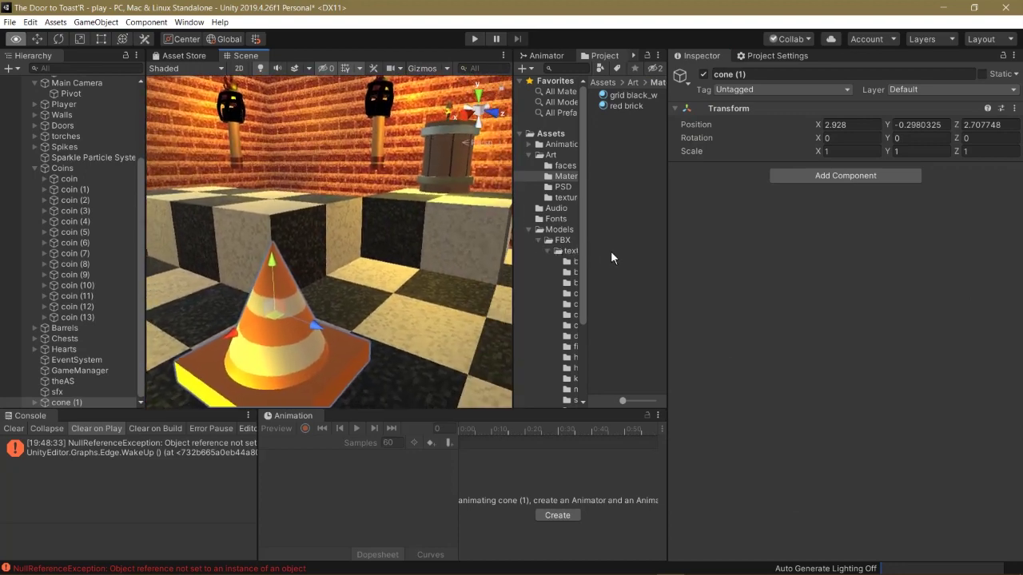
# Orbit the Scene view closer to face the shiny duplicated cone
pyautogui.moveTo(611, 252); pyautogui.dragTo(466, 322, button='right')
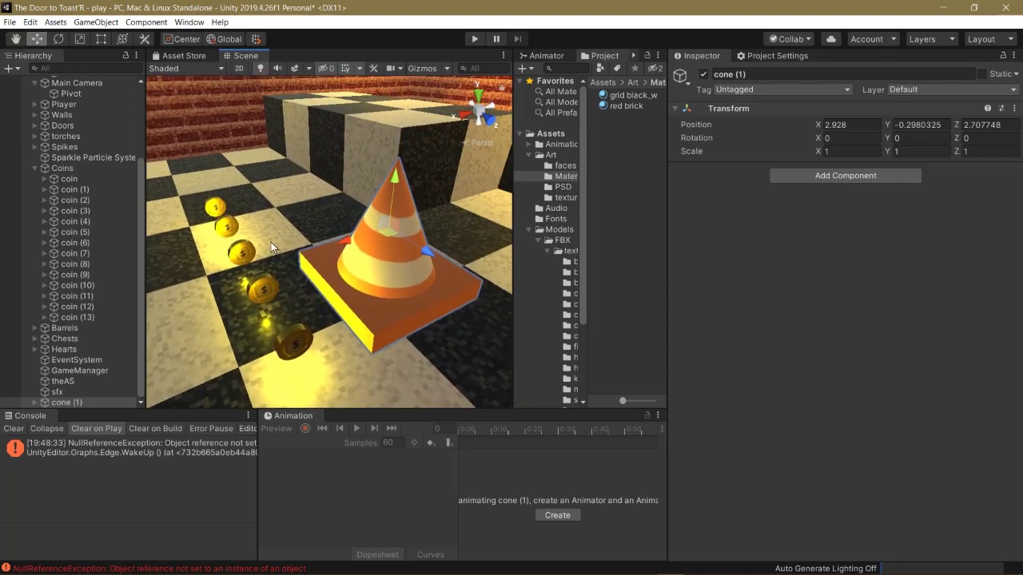